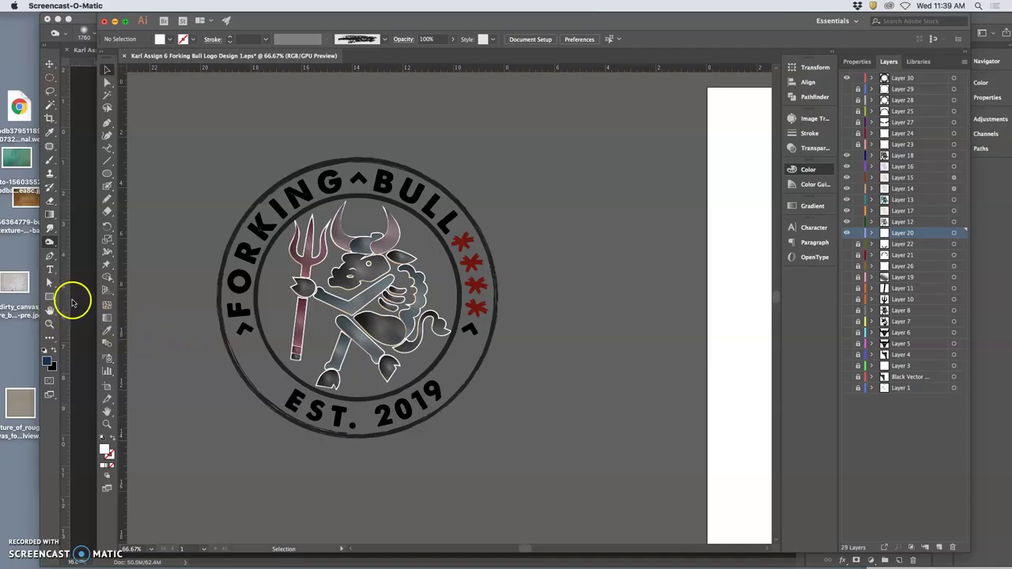
Step: In Photoshop, show the gray Background copy, dodge the bull's curls and belly, enable the white Stroke, then return to Illustrator
{"action": "key", "text": "super+Tab"}
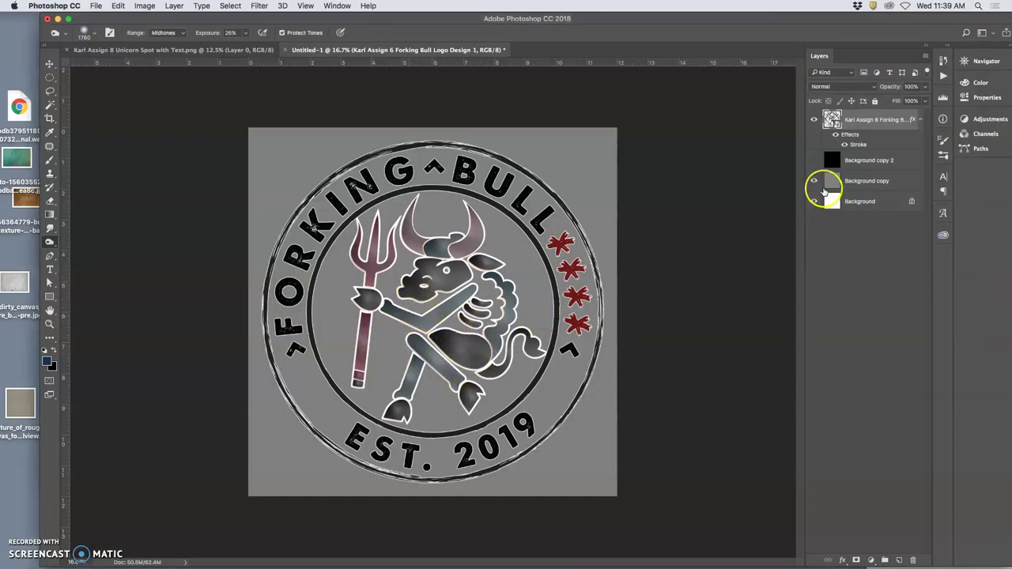
{"action": "left_click", "coordinate": [815, 181]}
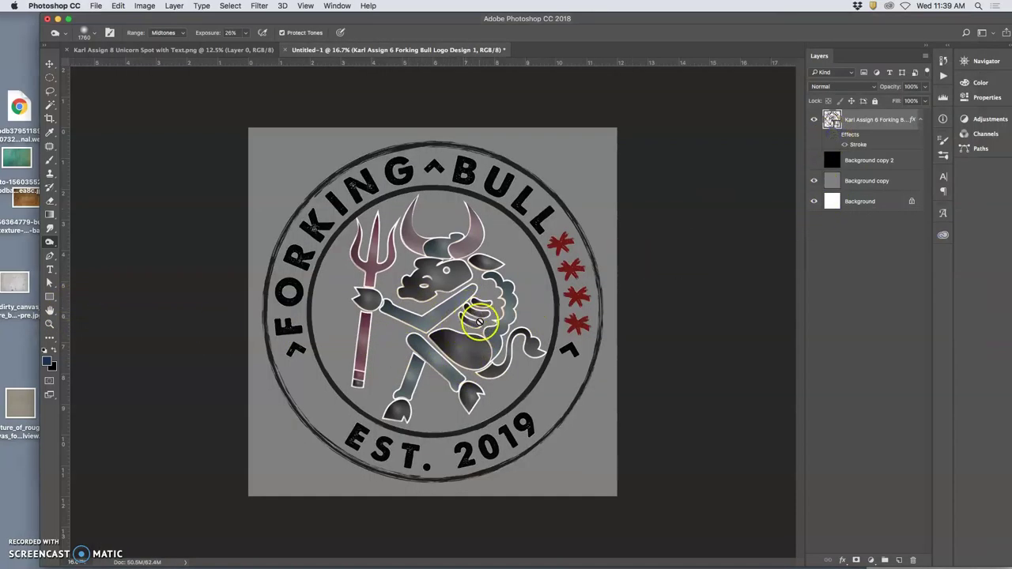
{"action": "mouse_move", "coordinate": [464, 317]}
{"action": "left_mouse_down"}
{"action": "mouse_move", "coordinate": [490, 321]}
{"action": "mouse_move", "coordinate": [501, 352]}
{"action": "left_mouse_up"}
{"action": "left_click", "coordinate": [836, 136]}
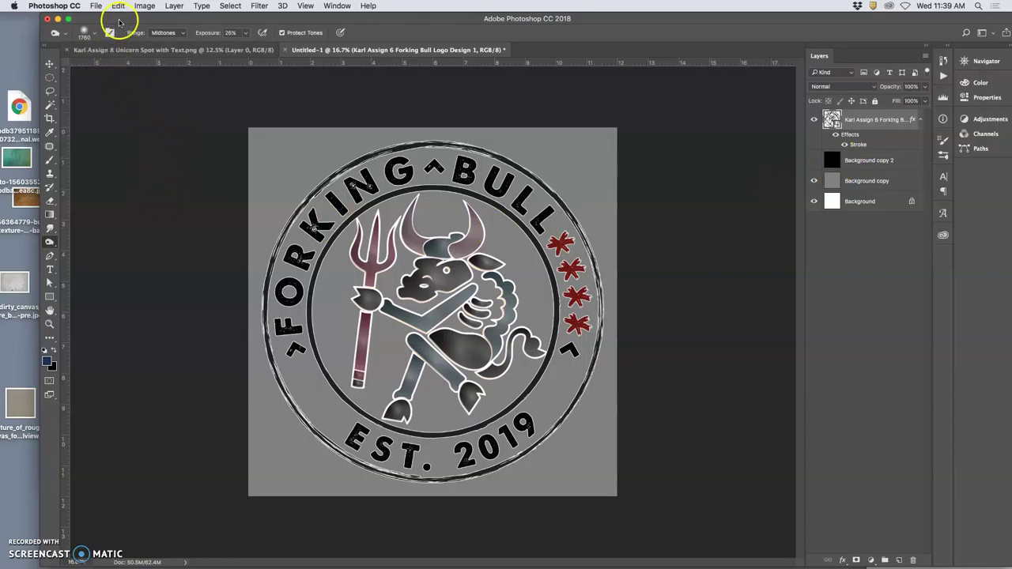
{"action": "left_click_drag", "start_coordinate": [118, 21], "coordinate": [105, 58]}
{"action": "left_click", "coordinate": [282, 27]}
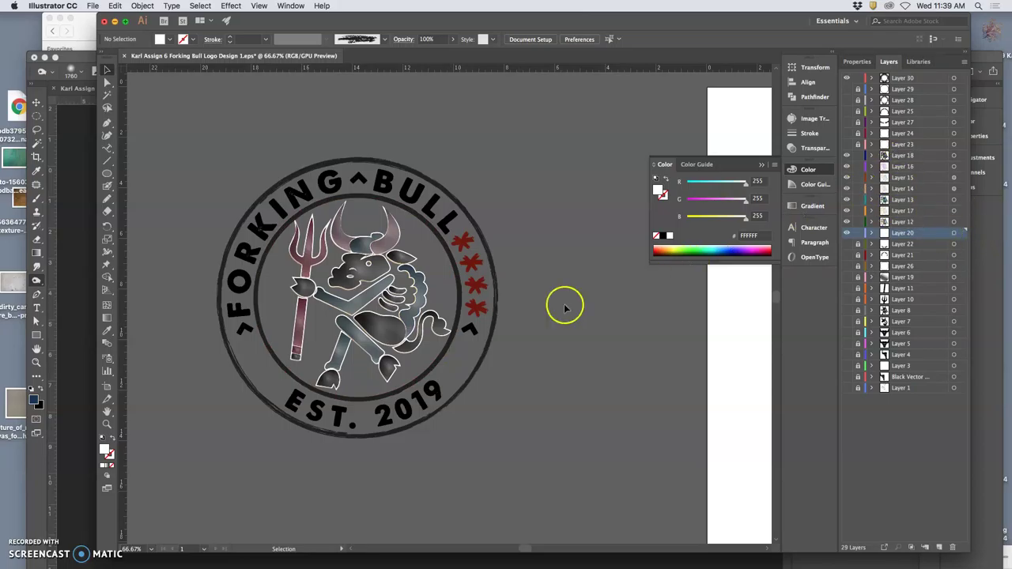
Step: Select the Layer 12 bull artwork and set its stroke to None, removing the white outline
{"action": "left_click", "coordinate": [848, 235]}
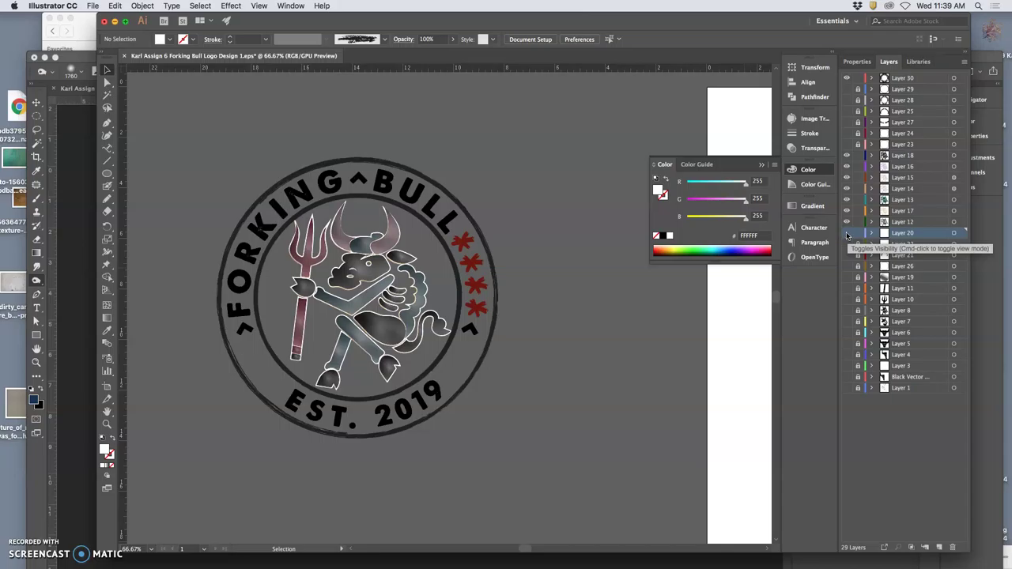
{"action": "left_click", "coordinate": [847, 223]}
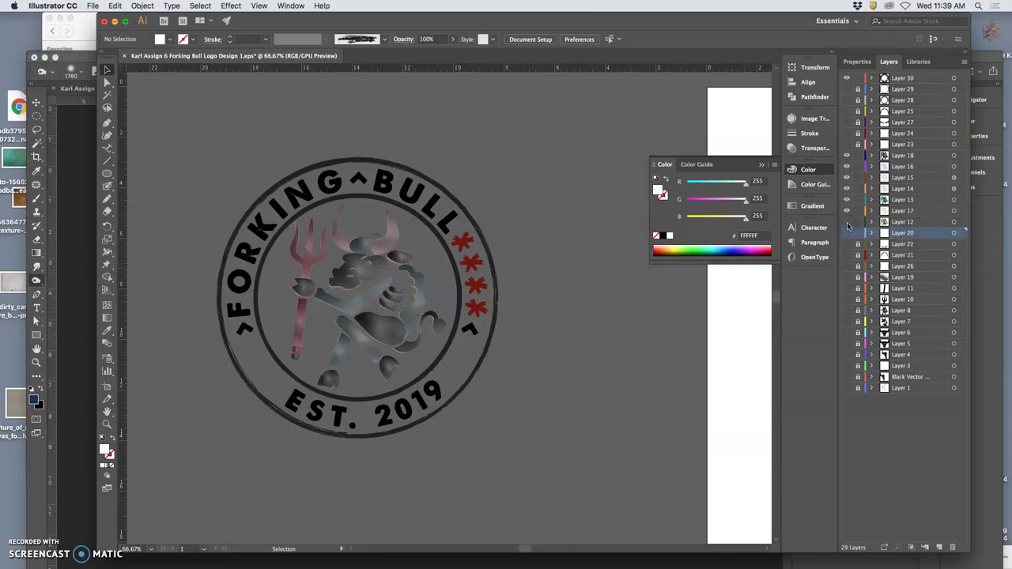
{"action": "left_click", "coordinate": [848, 226]}
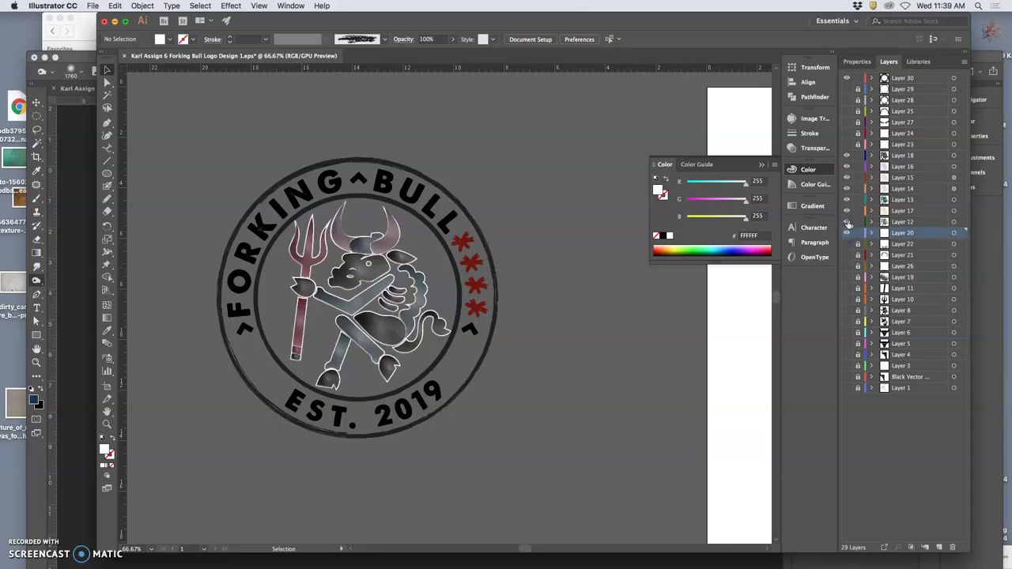
{"action": "left_click", "coordinate": [954, 222]}
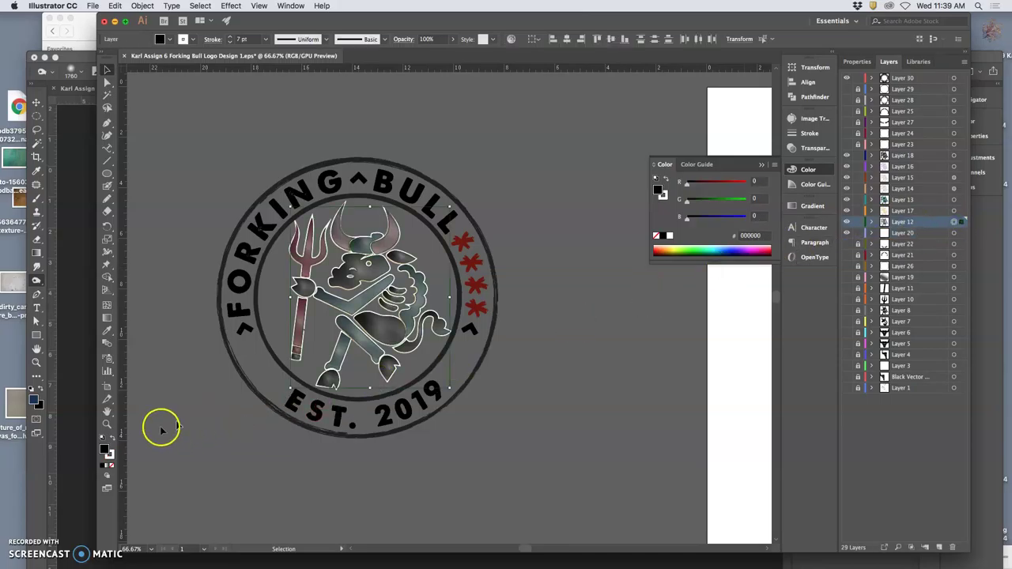
{"action": "left_click", "coordinate": [111, 454]}
{"action": "left_click", "coordinate": [109, 466]}
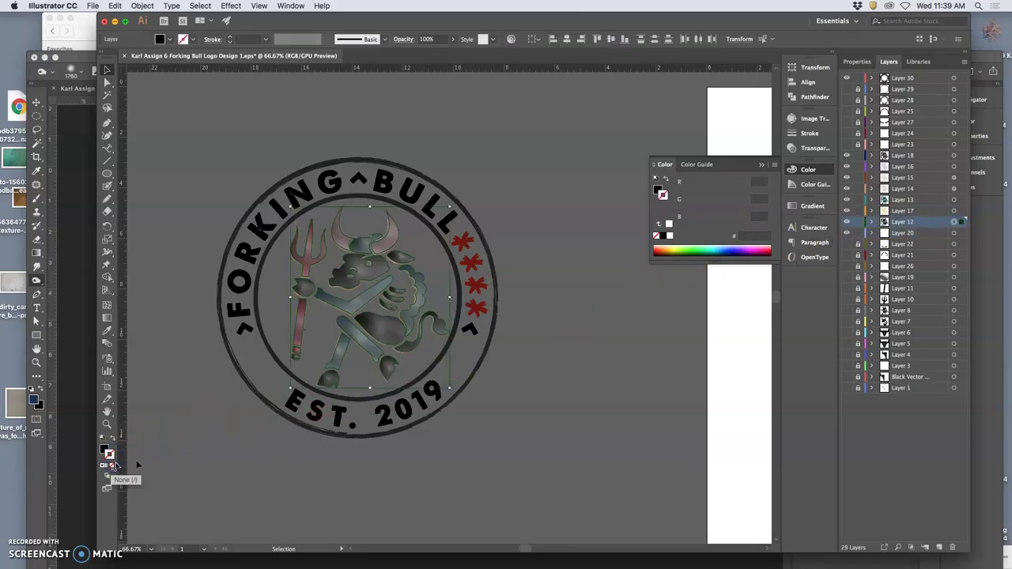
{"action": "left_click", "coordinate": [561, 430]}
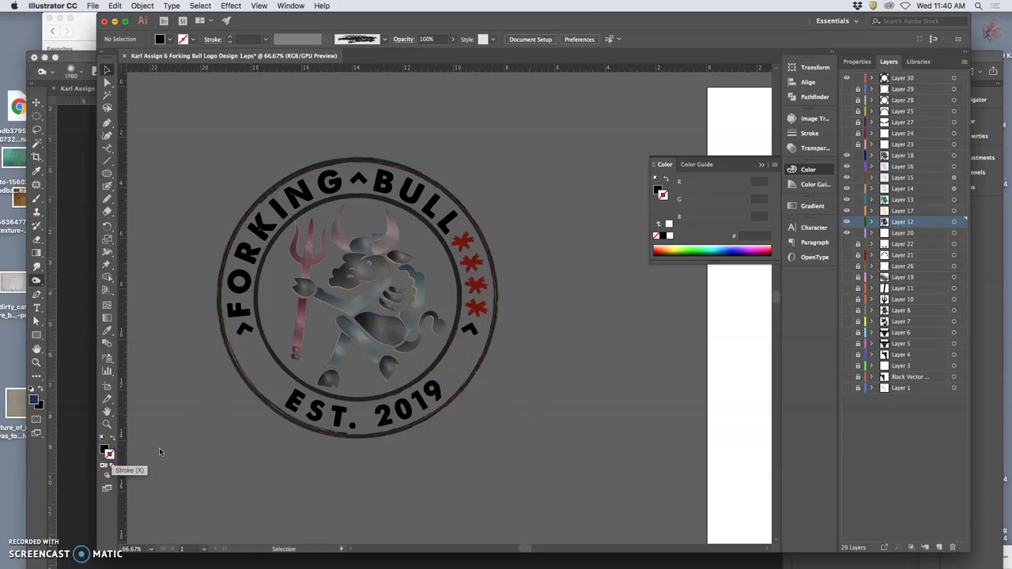
Step: Give the bull artwork a black stroke at 2 pt weight, then deselect
{"action": "double_click", "coordinate": [110, 456]}
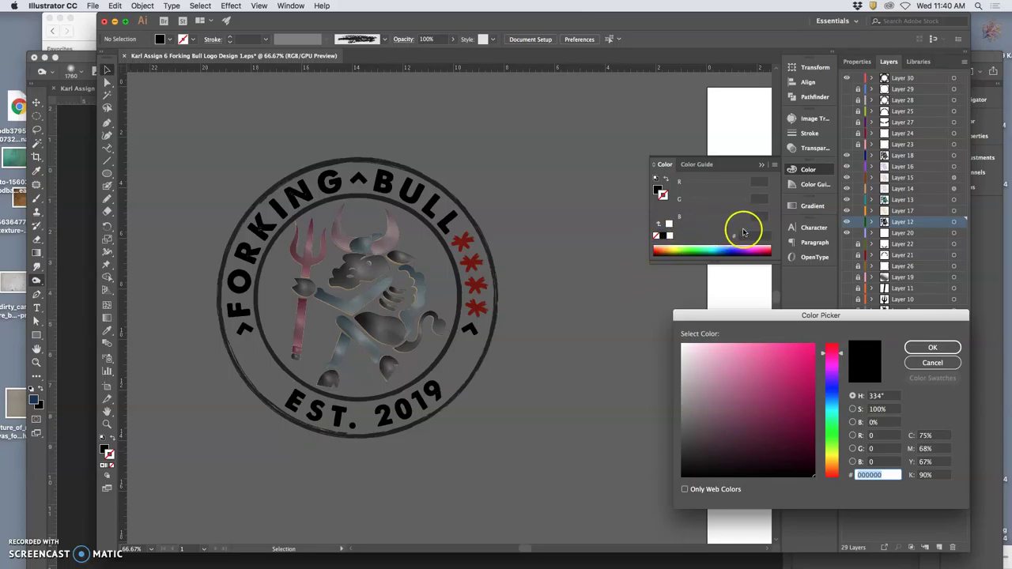
{"action": "left_click", "coordinate": [929, 348]}
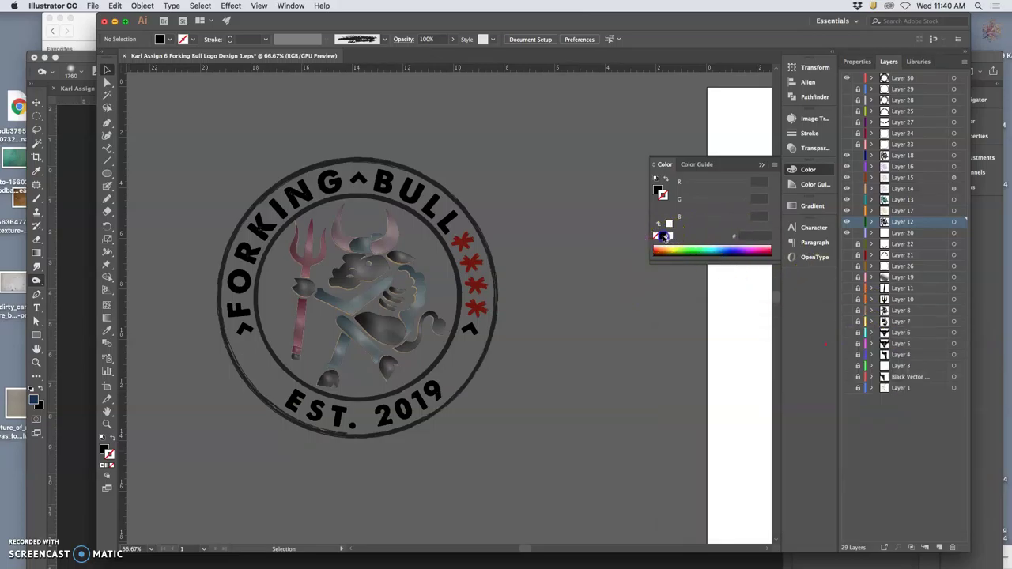
{"action": "left_click", "coordinate": [665, 238]}
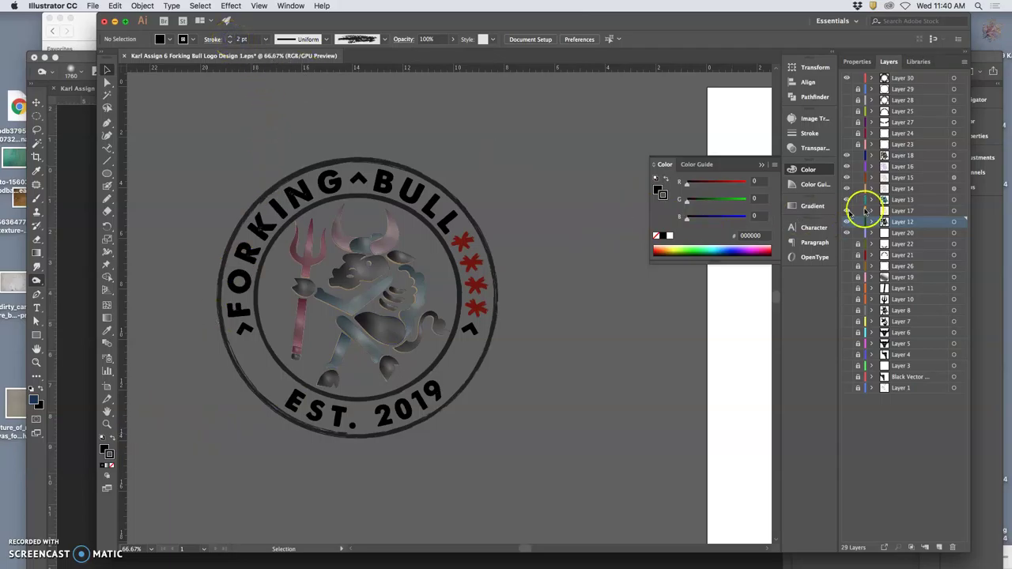
{"action": "left_click", "coordinate": [955, 222]}
{"action": "left_click", "coordinate": [675, 238]}
{"action": "left_click", "coordinate": [666, 235]}
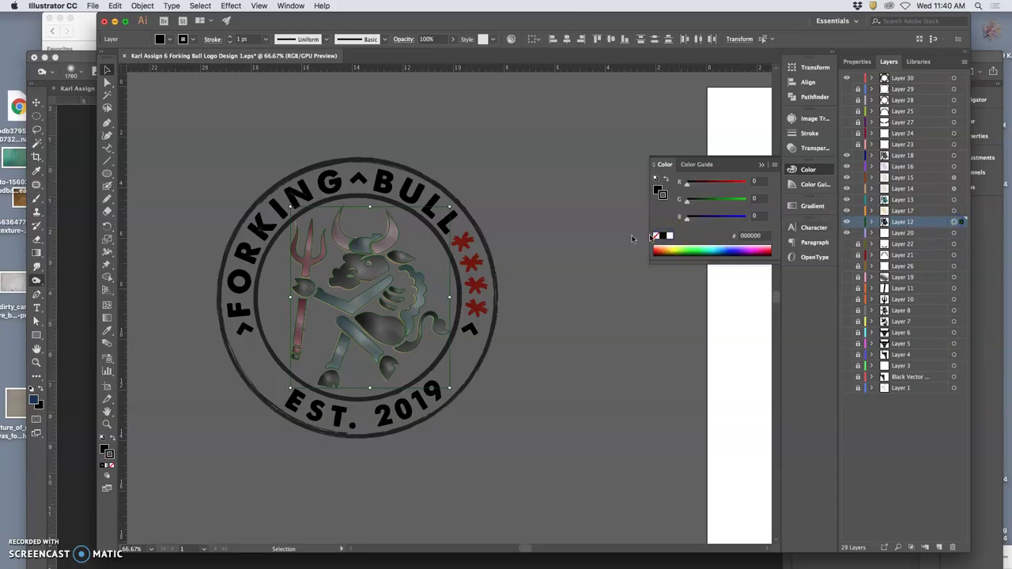
{"action": "left_click", "coordinate": [230, 37]}
{"action": "left_click", "coordinate": [233, 131]}
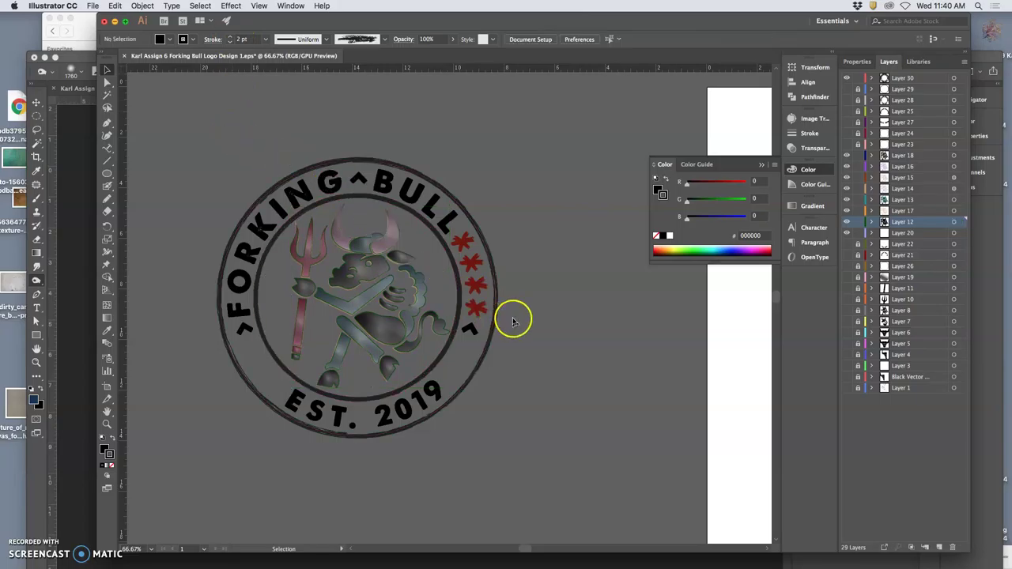
Step: Zoom in to inspect the thin vertical path beside the asterisks, then zoom out to the full logo
{"action": "scroll", "coordinate": [513, 320], "scroll_direction": "up", "scroll_amount": 6}
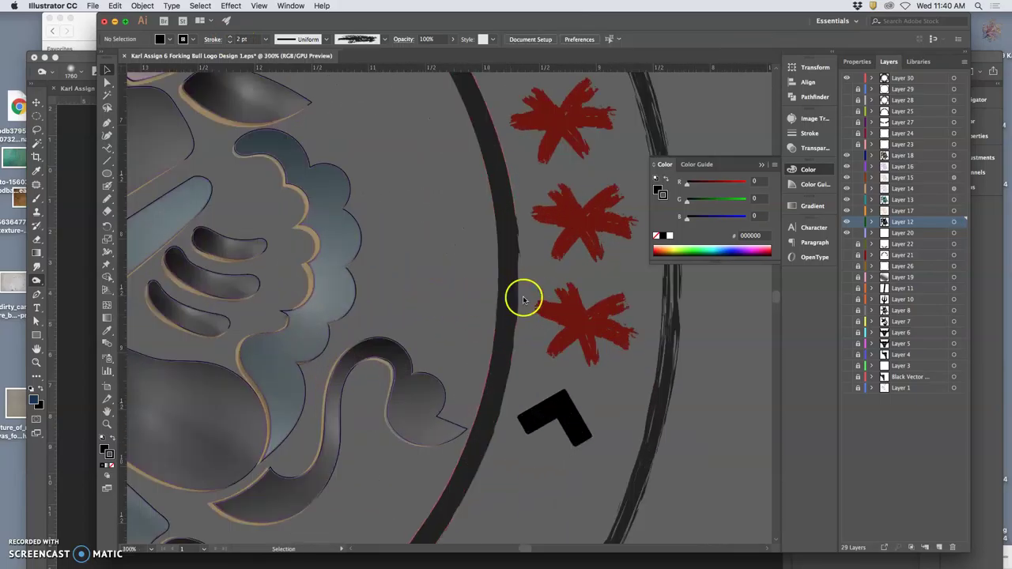
{"action": "left_click", "coordinate": [471, 289]}
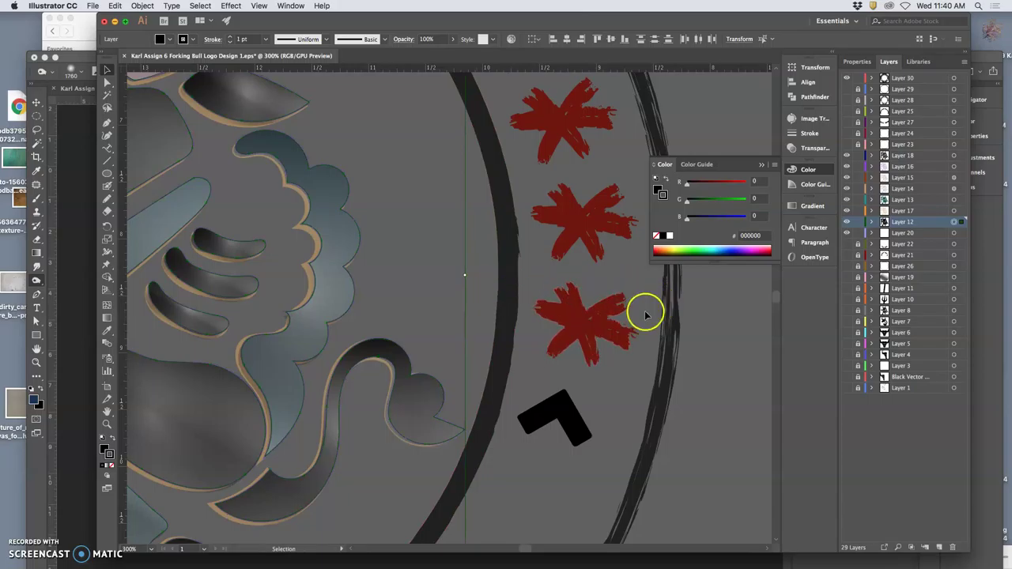
{"action": "scroll", "coordinate": [430, 291], "scroll_direction": "left", "scroll_amount": 5}
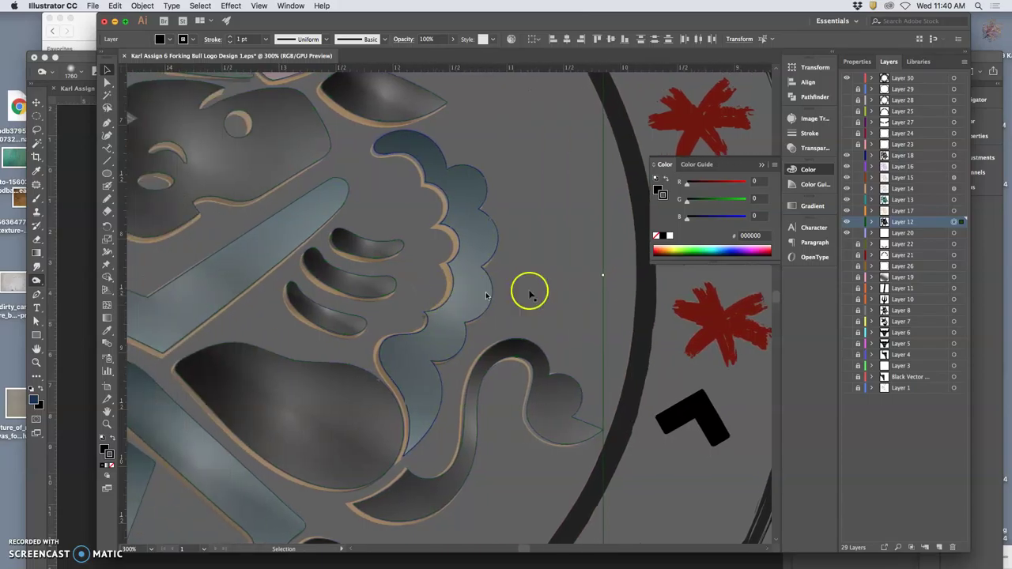
{"action": "left_click", "coordinate": [619, 276]}
{"action": "scroll", "coordinate": [616, 279], "scroll_direction": "left", "scroll_amount": 7}
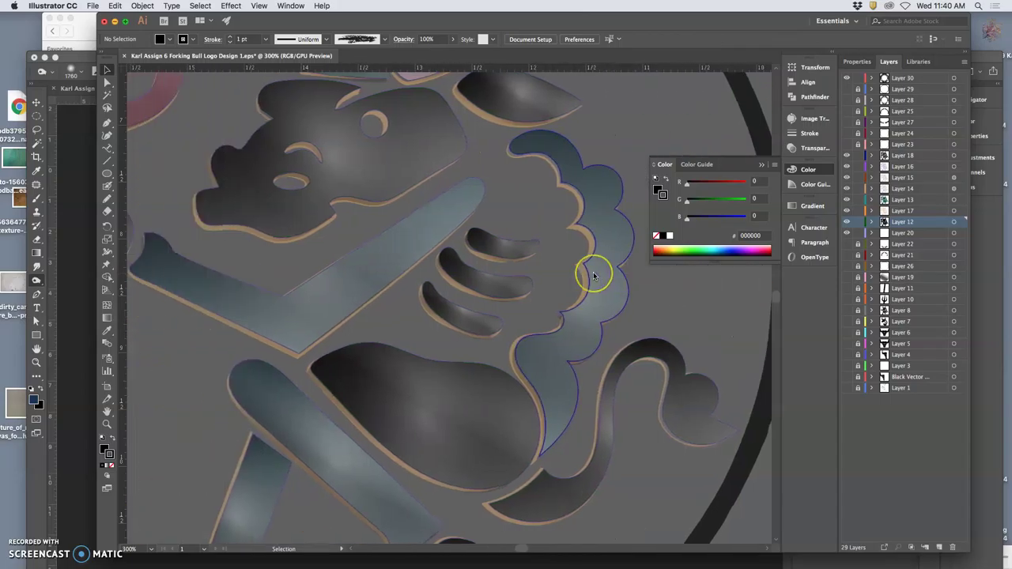
{"action": "key", "text": "super+minus"}
{"action": "key", "text": "super+minus"}
{"action": "key", "text": "super+minus"}
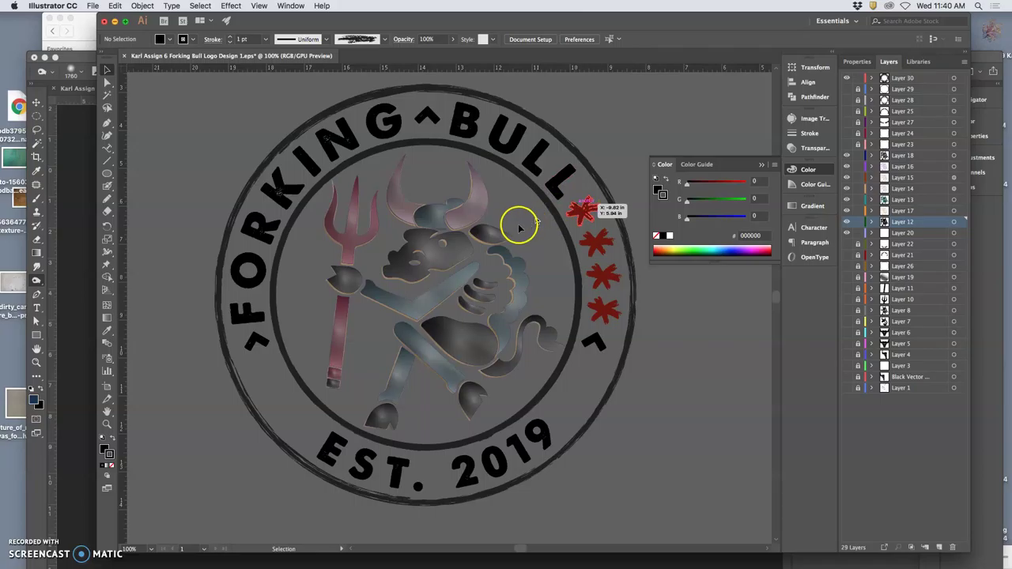
Step: Hide Layer 12's outline strokes and zoom back out to show the whole badge
{"action": "left_click", "coordinate": [847, 211]}
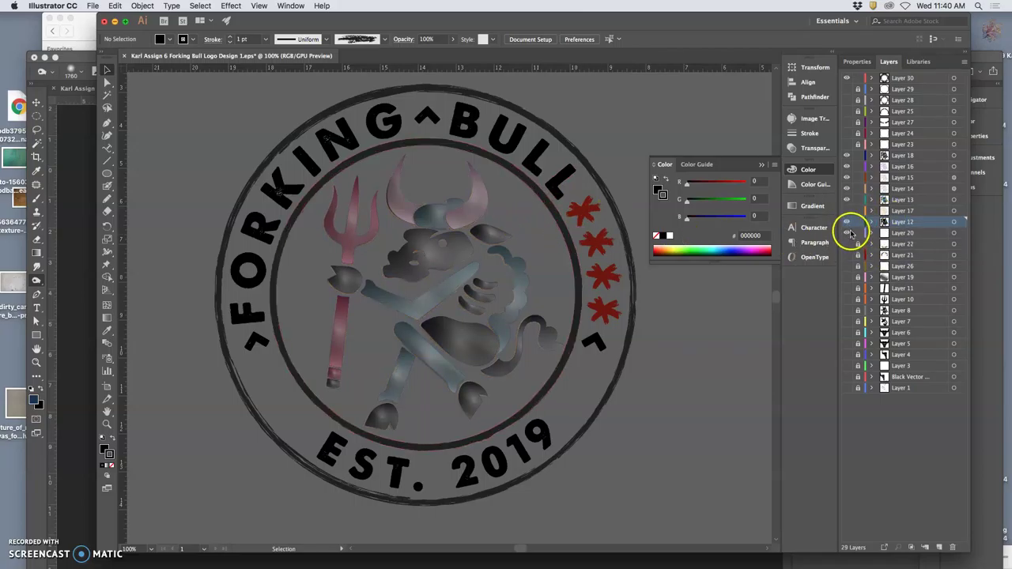
{"action": "left_click", "coordinate": [848, 223]}
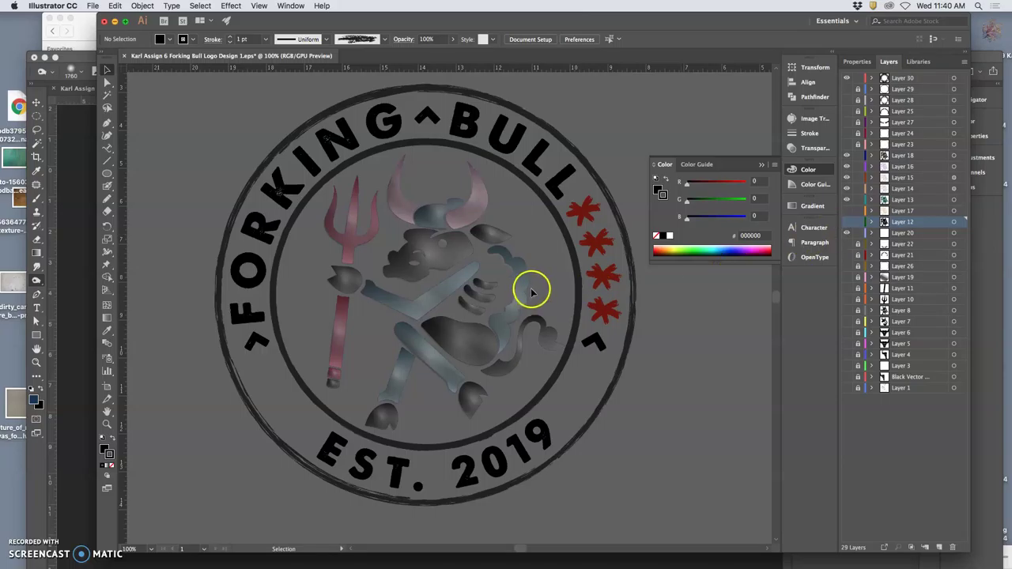
{"action": "scroll", "coordinate": [529, 291], "scroll_direction": "up", "scroll_amount": 4}
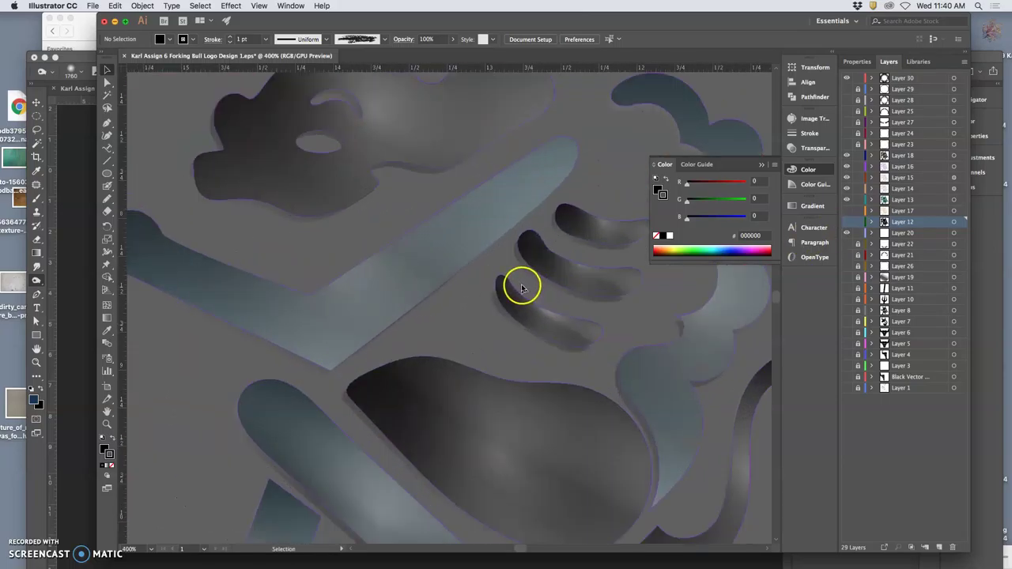
{"action": "scroll", "coordinate": [523, 287], "scroll_direction": "down", "scroll_amount": 5}
{"action": "scroll", "coordinate": [521, 288], "scroll_direction": "down", "scroll_amount": 5}
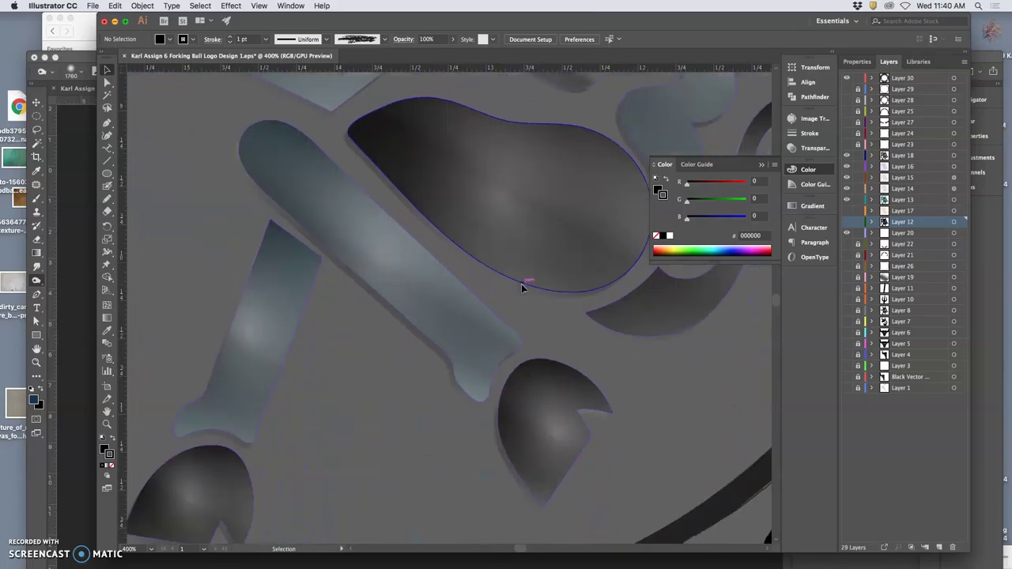
{"action": "scroll", "coordinate": [521, 288], "scroll_direction": "up", "scroll_amount": 15}
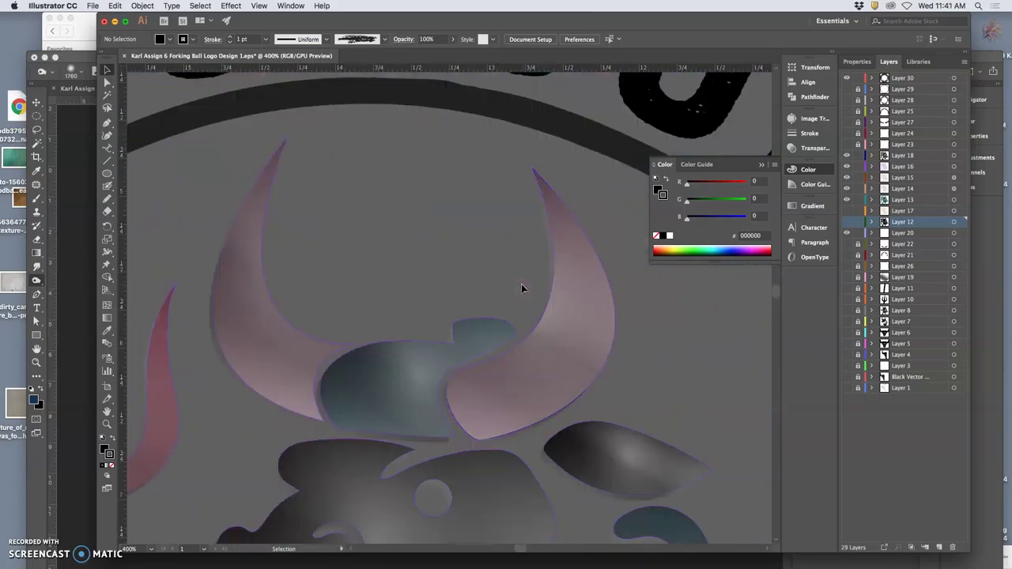
{"action": "left_click", "coordinate": [501, 324]}
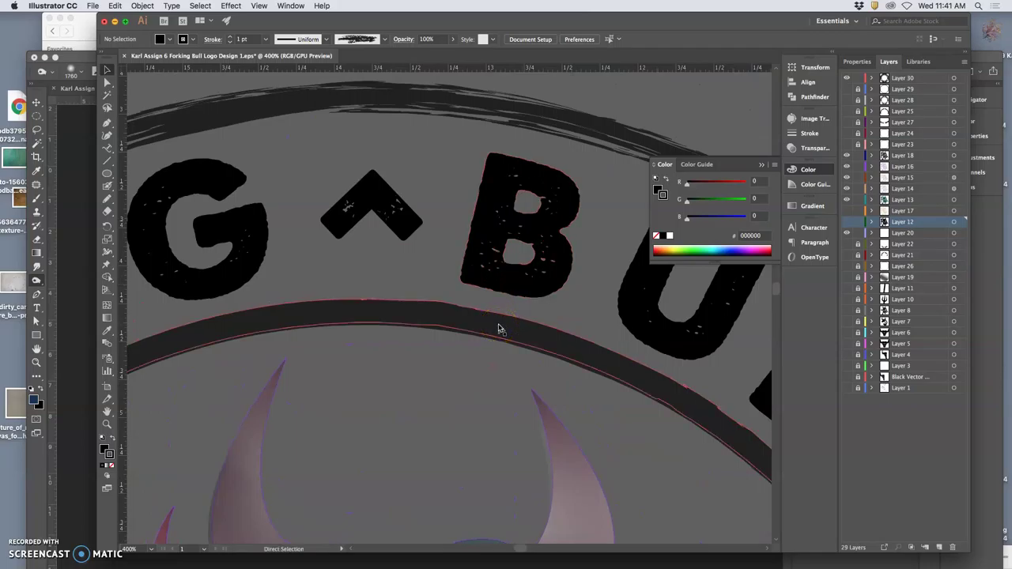
{"action": "key", "text": "super+minus"}
{"action": "key", "text": "super+minus"}
{"action": "key", "text": "super+minus"}
{"action": "key", "text": "super+minus"}
{"action": "left_click", "coordinate": [500, 328]}
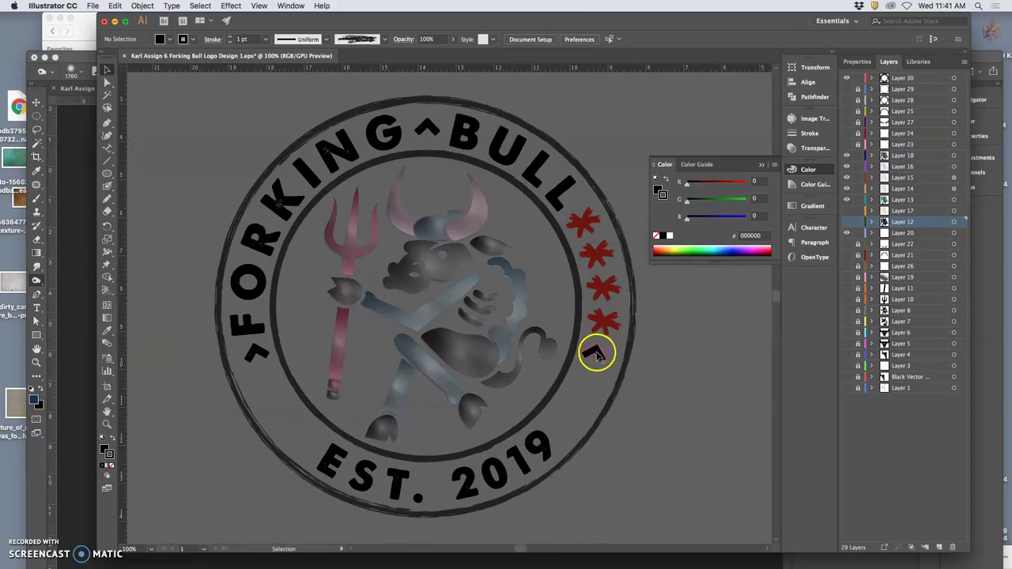
Step: Select the curved FORKING BULL lettering and stars, and apply the sampled dark fill with the Eyedropper
{"action": "left_click", "coordinate": [597, 354]}
{"action": "left_click", "coordinate": [595, 354]}
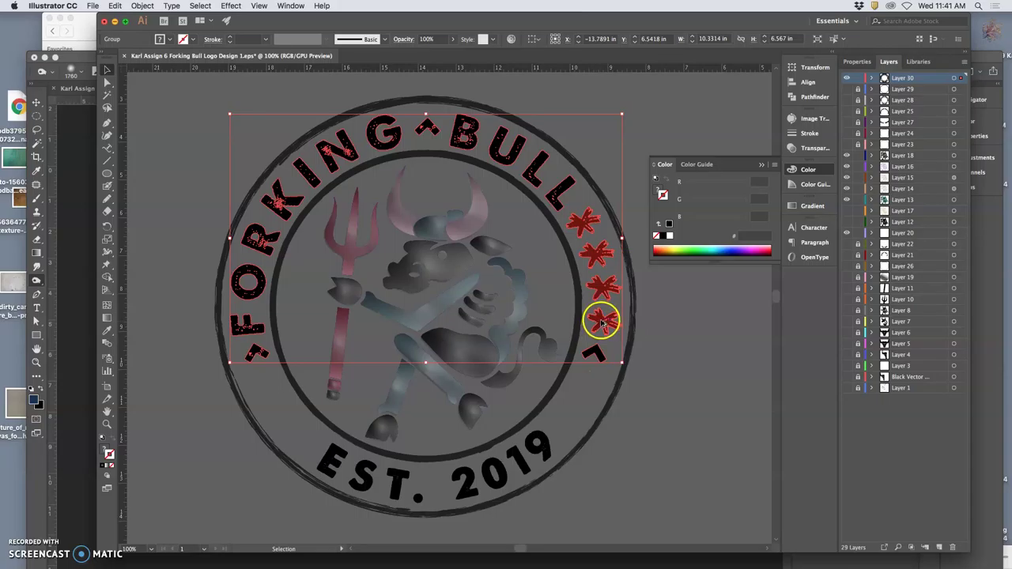
{"action": "left_click", "coordinate": [679, 336]}
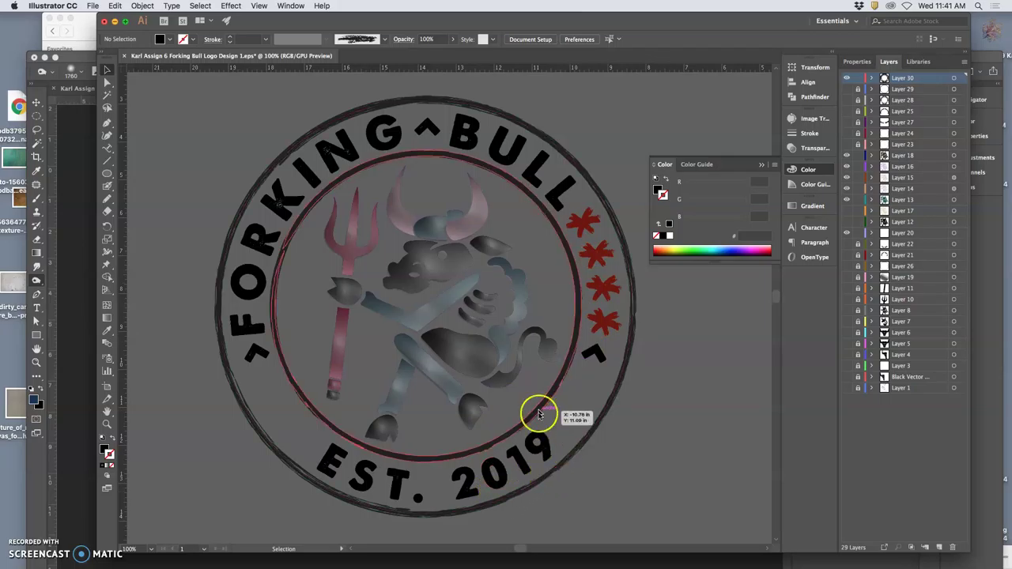
{"action": "left_click", "coordinate": [499, 157]}
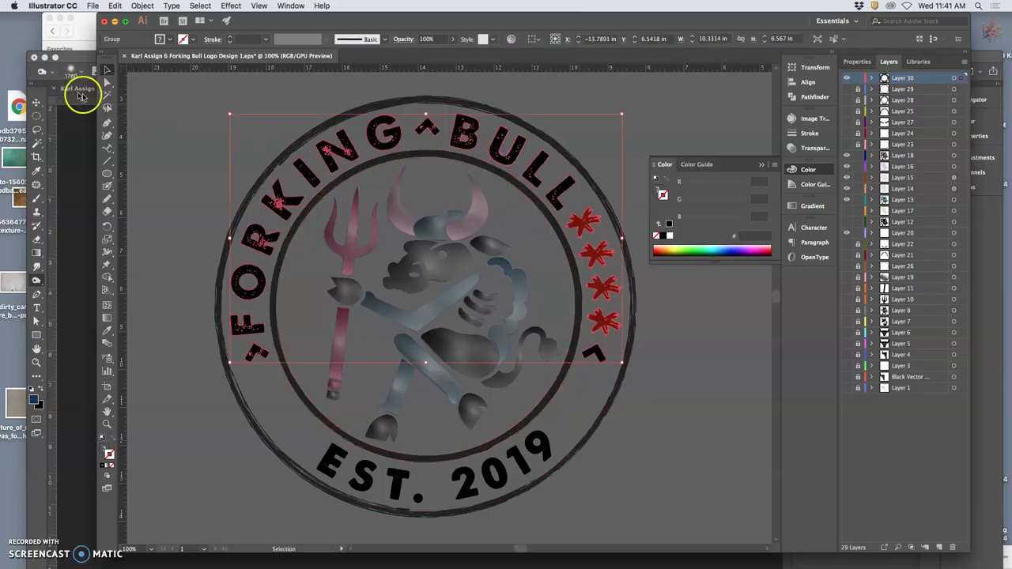
{"action": "left_click", "coordinate": [107, 107]}
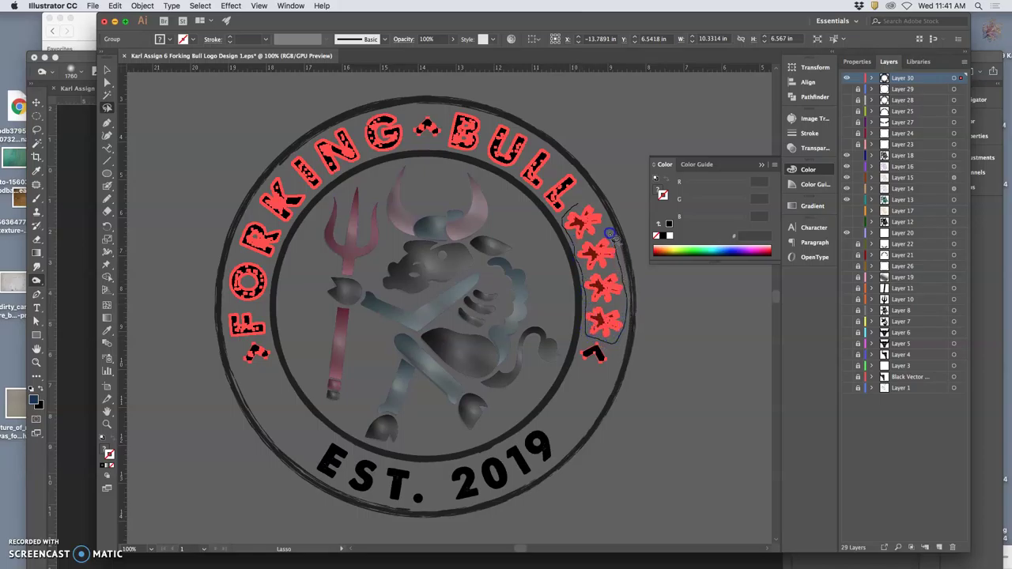
{"action": "left_click_drag", "start_coordinate": [583, 202], "coordinate": [577, 206]}
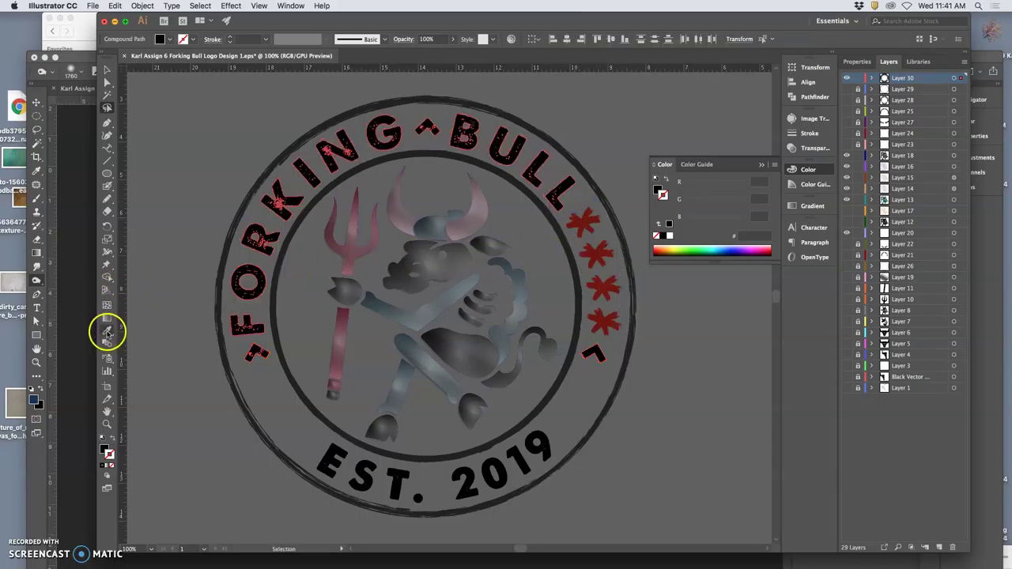
{"action": "left_click", "coordinate": [107, 330]}
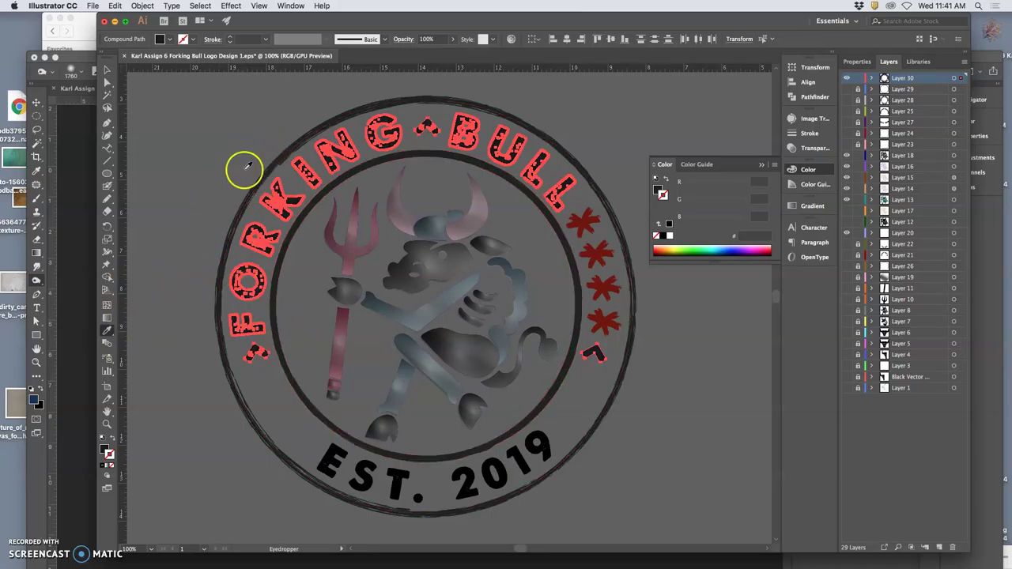
{"action": "left_click", "coordinate": [108, 72]}
{"action": "left_click", "coordinate": [143, 103]}
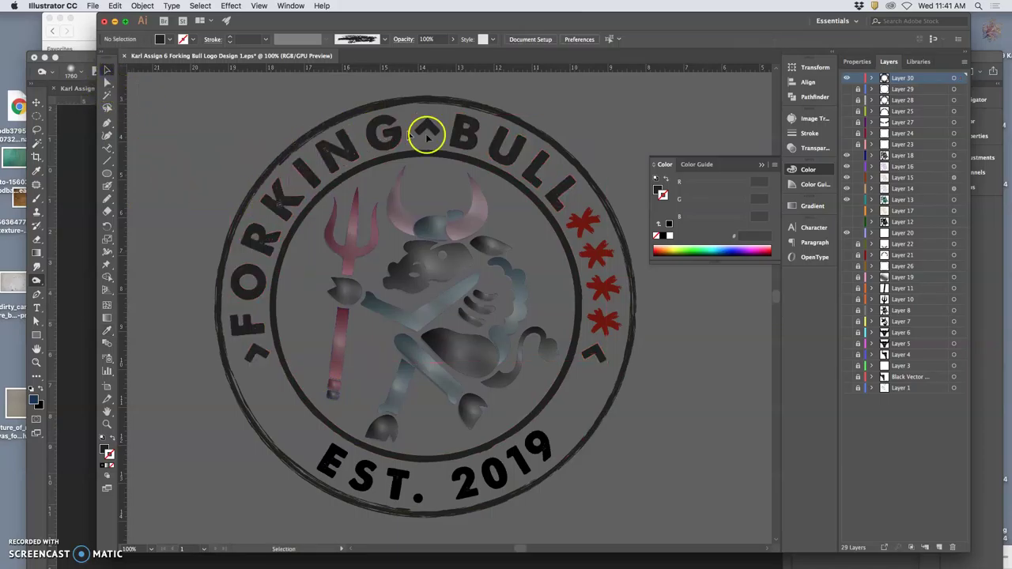
Step: Give the EST. 2019 text the same dark fill, sampled from the F in FORKING
{"action": "left_click", "coordinate": [525, 470]}
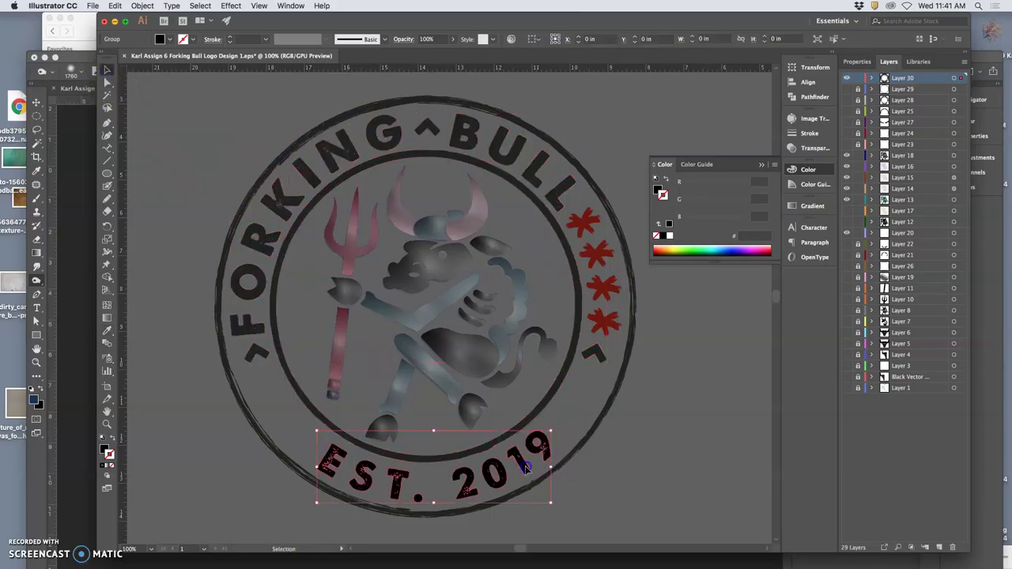
{"action": "left_click", "coordinate": [107, 331]}
{"action": "left_click", "coordinate": [248, 292]}
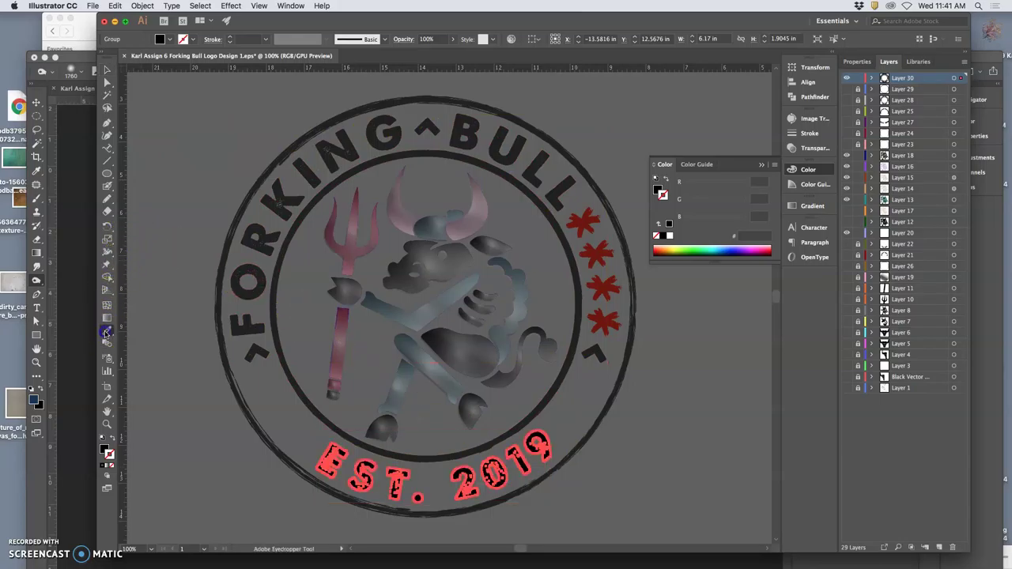
{"action": "left_click", "coordinate": [178, 310]}
{"action": "left_click", "coordinate": [237, 289]}
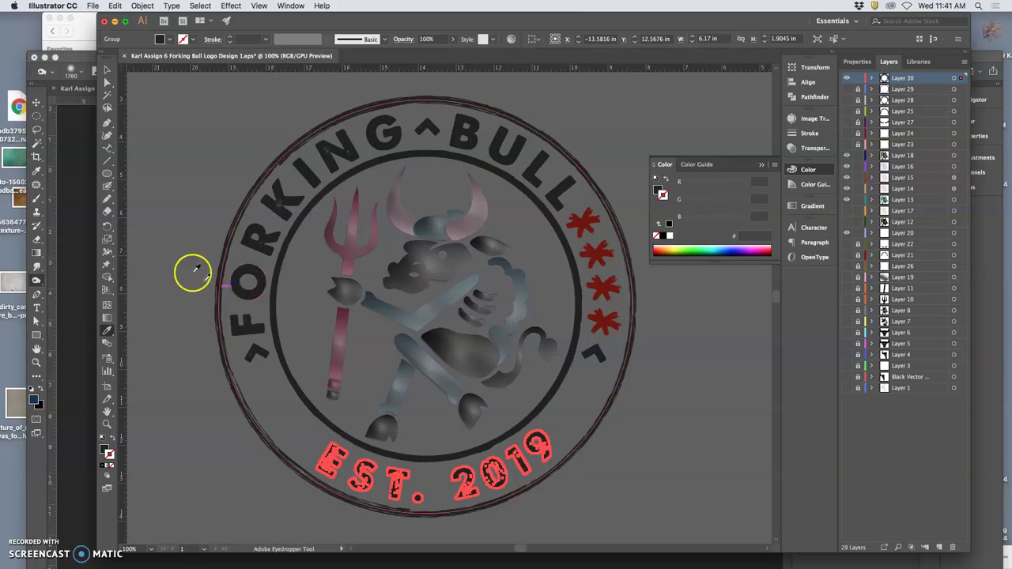
{"action": "left_click", "coordinate": [108, 81]}
{"action": "left_click", "coordinate": [154, 107]}
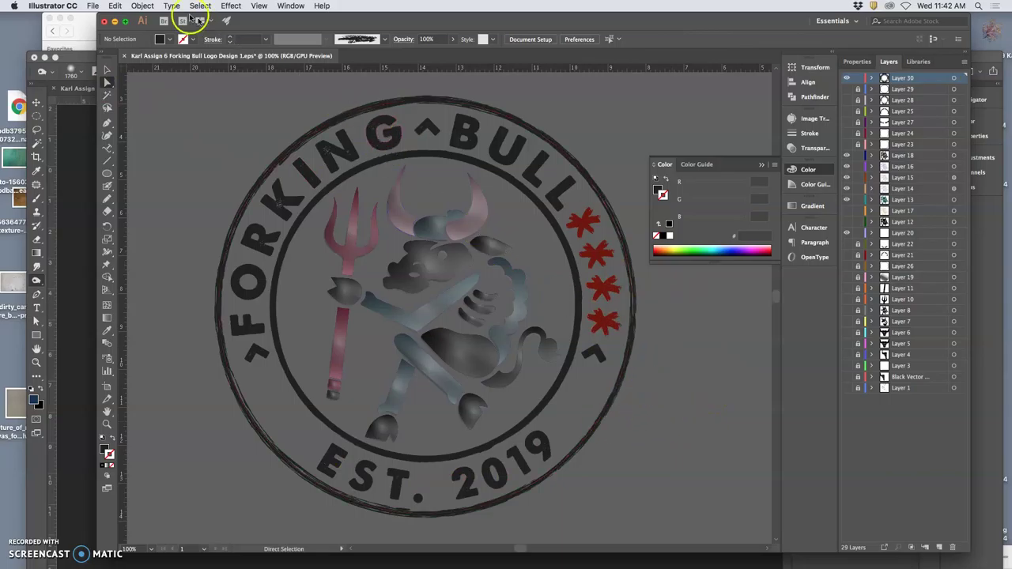
Step: Save the badge as Illustrator EPS 'Forking Bull Logo Design 2' on the Desktop
{"action": "left_click", "coordinate": [92, 6]}
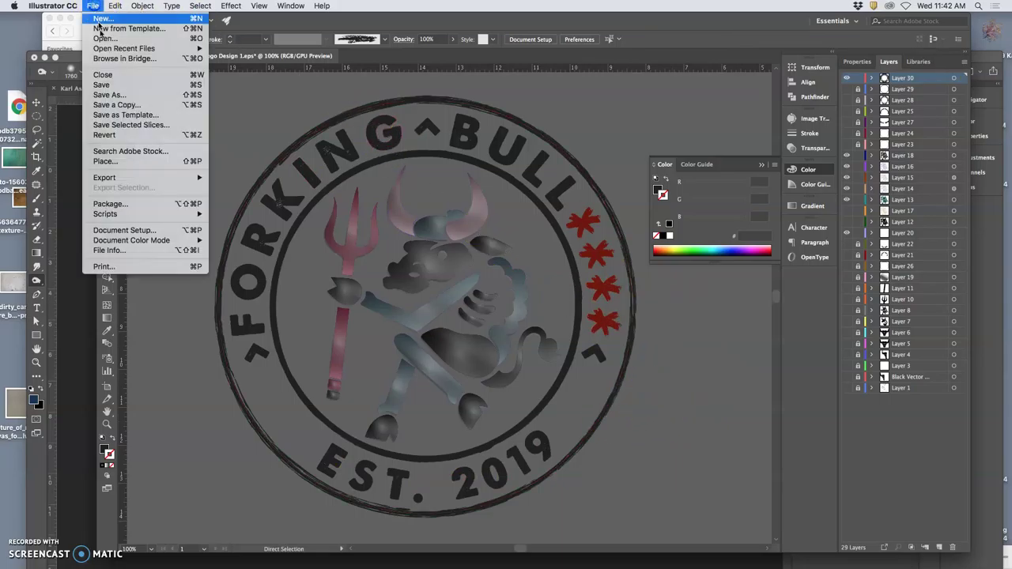
{"action": "left_click", "coordinate": [107, 96]}
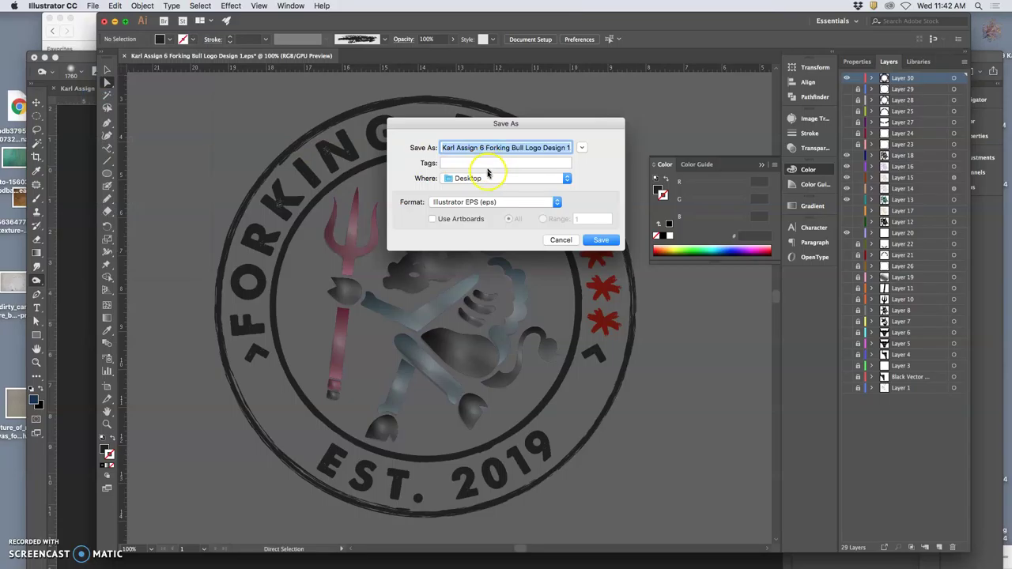
{"action": "left_click", "coordinate": [568, 149]}
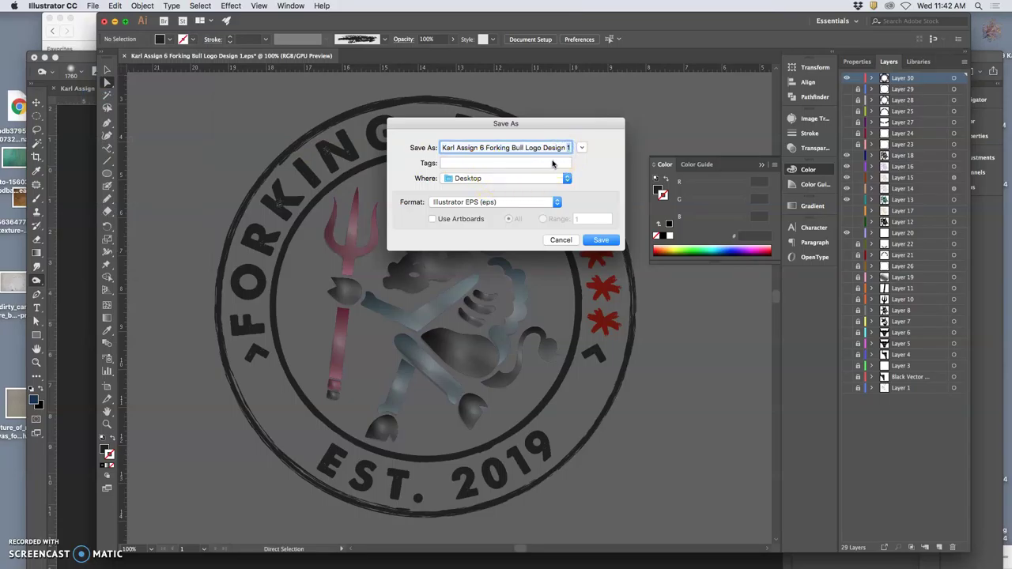
{"action": "left_click", "coordinate": [604, 242]}
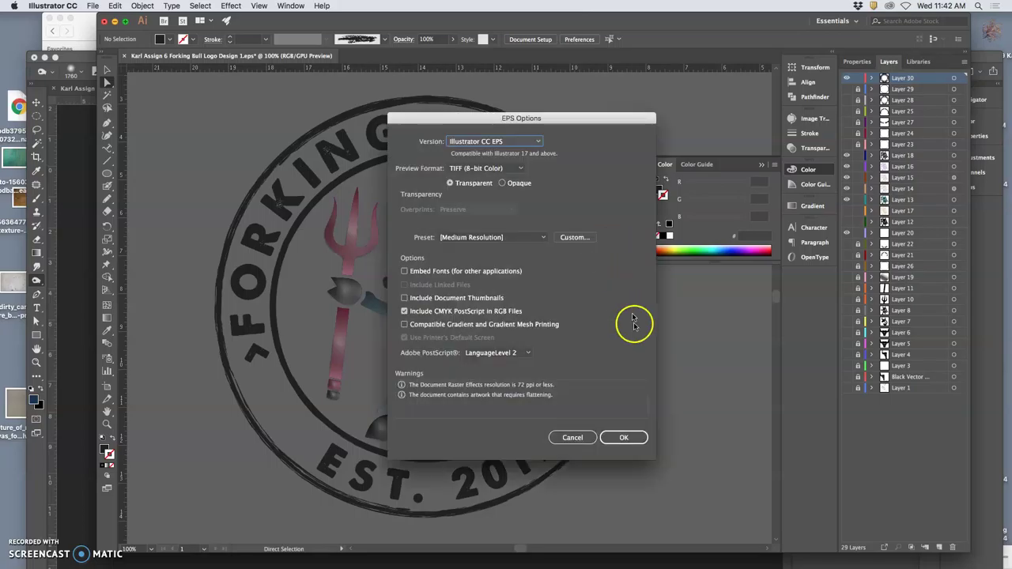
{"action": "left_click", "coordinate": [640, 438]}
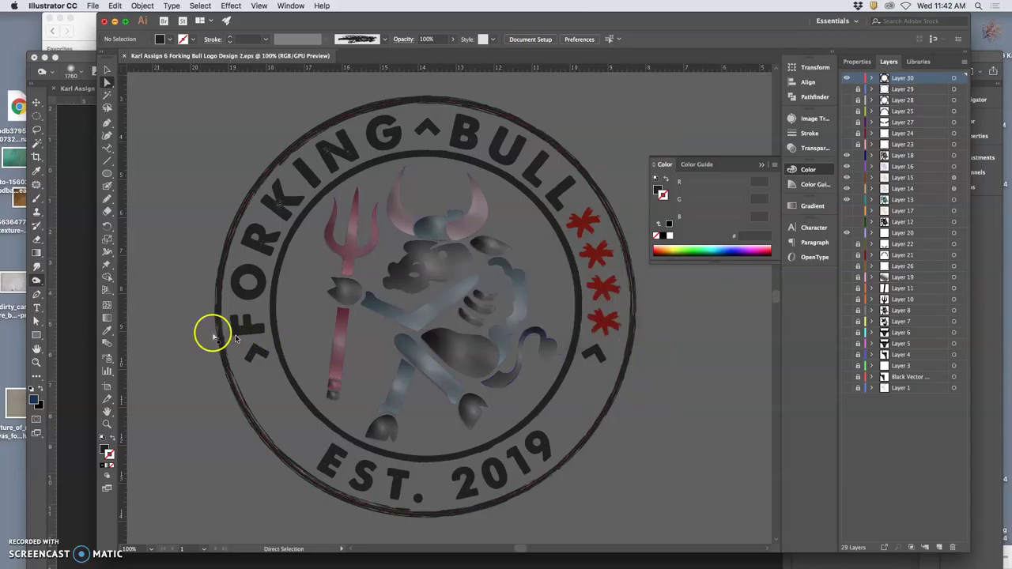
Step: Place the Design 2 EPS from the Desktop onto the Photoshop poster canvas
{"action": "left_click", "coordinate": [75, 317]}
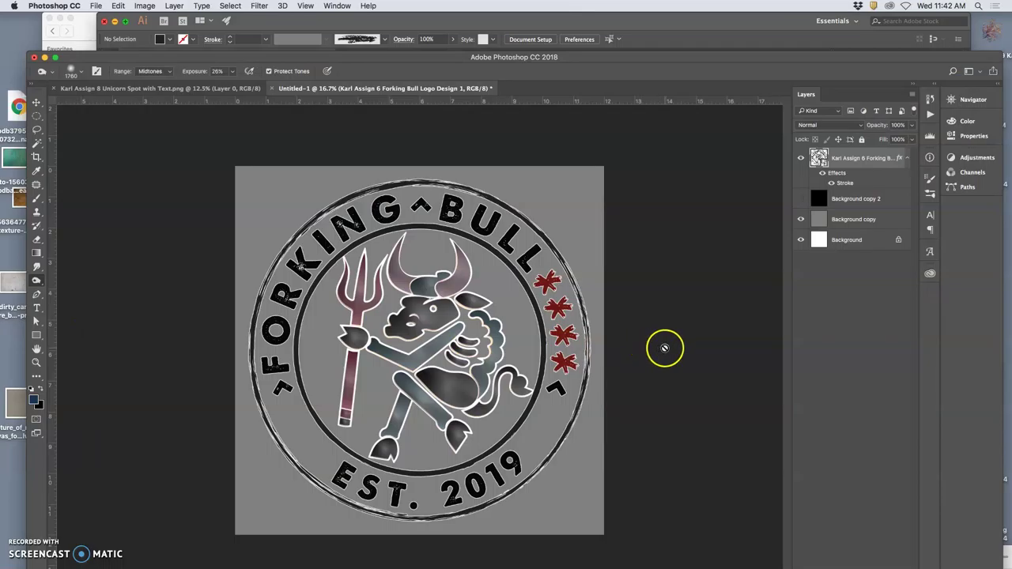
{"action": "key", "text": "F11"}
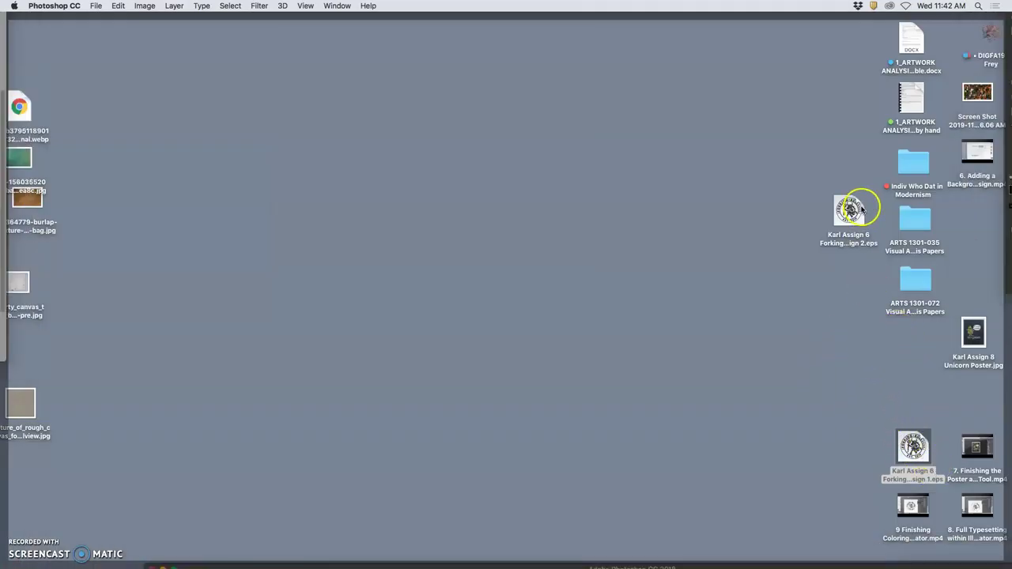
{"action": "left_click_drag", "start_coordinate": [860, 209], "coordinate": [472, 298]}
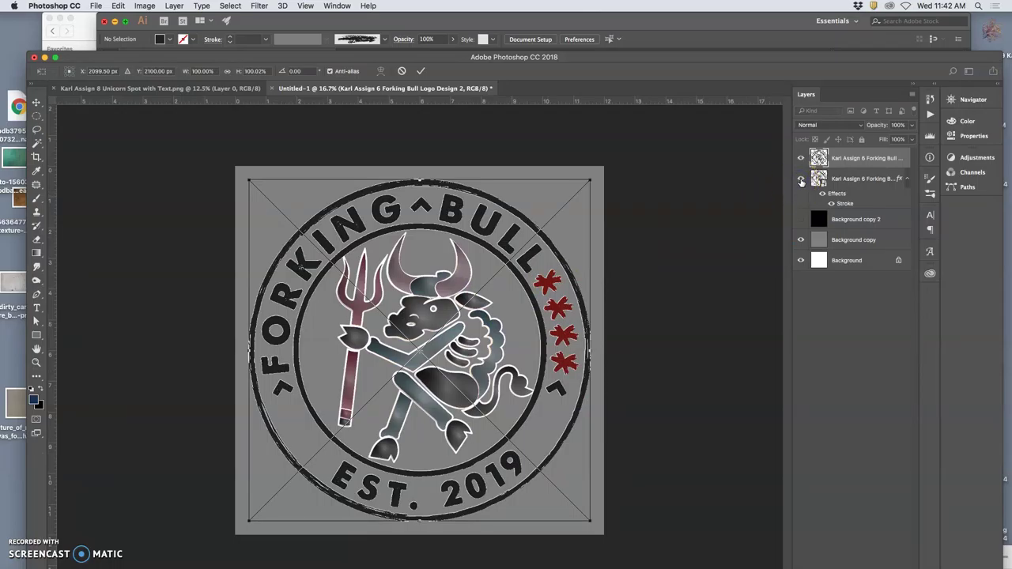
{"action": "key", "text": "Return"}
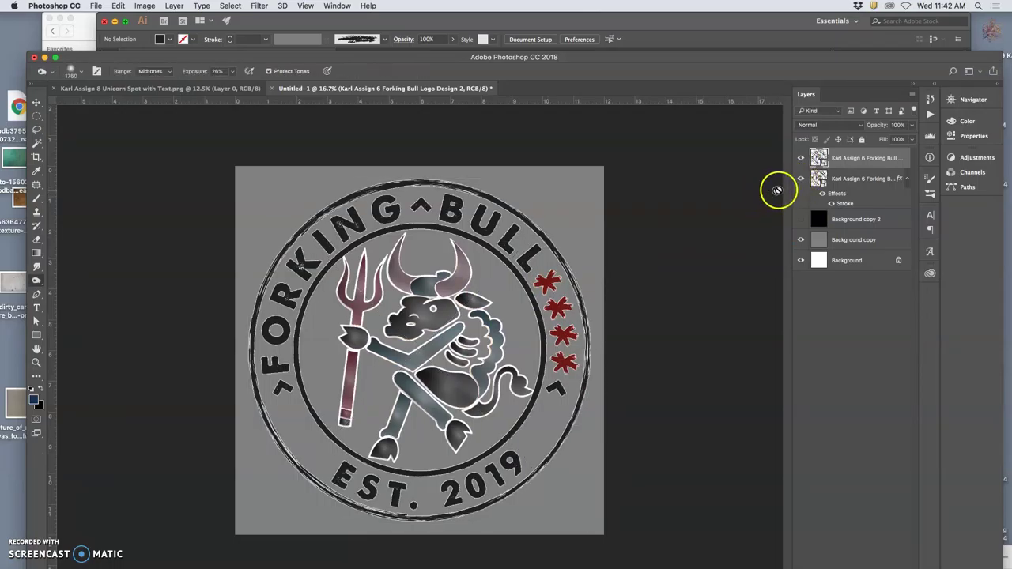
Step: Toggle the logo layers and zoom in and out to compare the new logo with the old one
{"action": "left_click", "coordinate": [800, 179]}
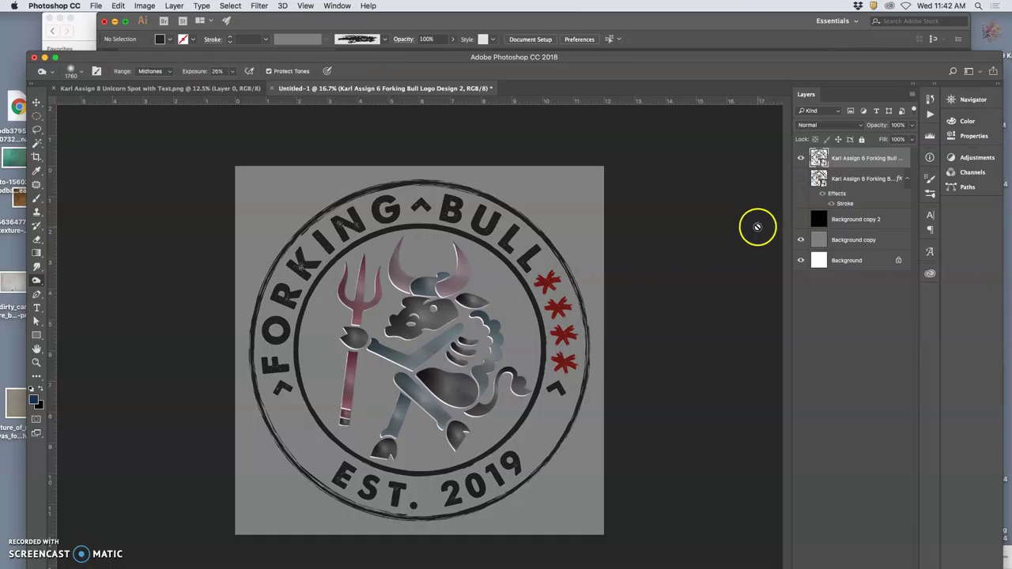
{"action": "left_click", "coordinate": [801, 158]}
{"action": "left_click", "coordinate": [801, 158]}
{"action": "key", "text": "super+equal"}
{"action": "key", "text": "super+equal"}
{"action": "key", "text": "super+equal"}
{"action": "key", "text": "super+equal"}
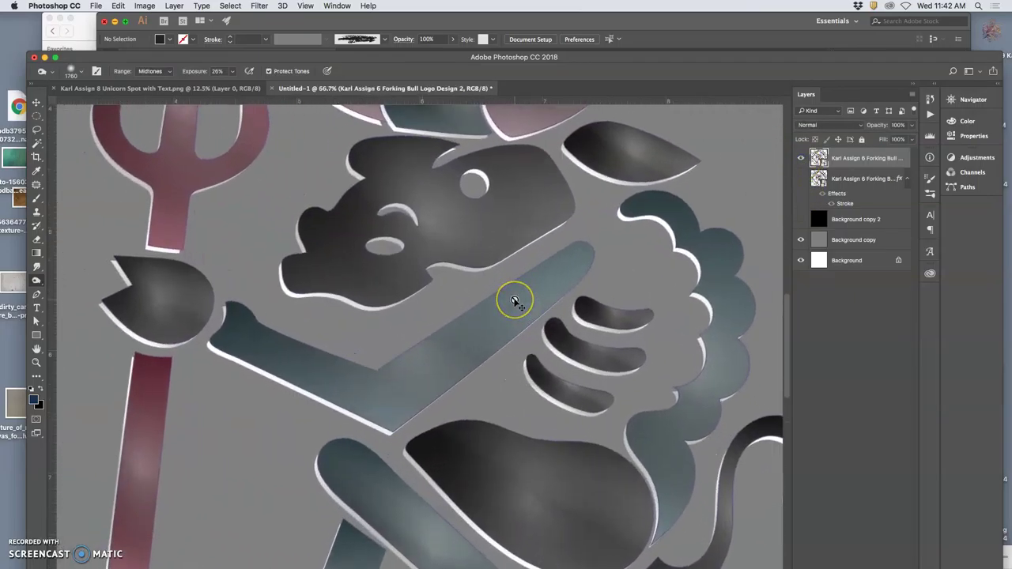
{"action": "key", "text": "super+minus"}
{"action": "key", "text": "super+minus"}
{"action": "key", "text": "super+minus"}
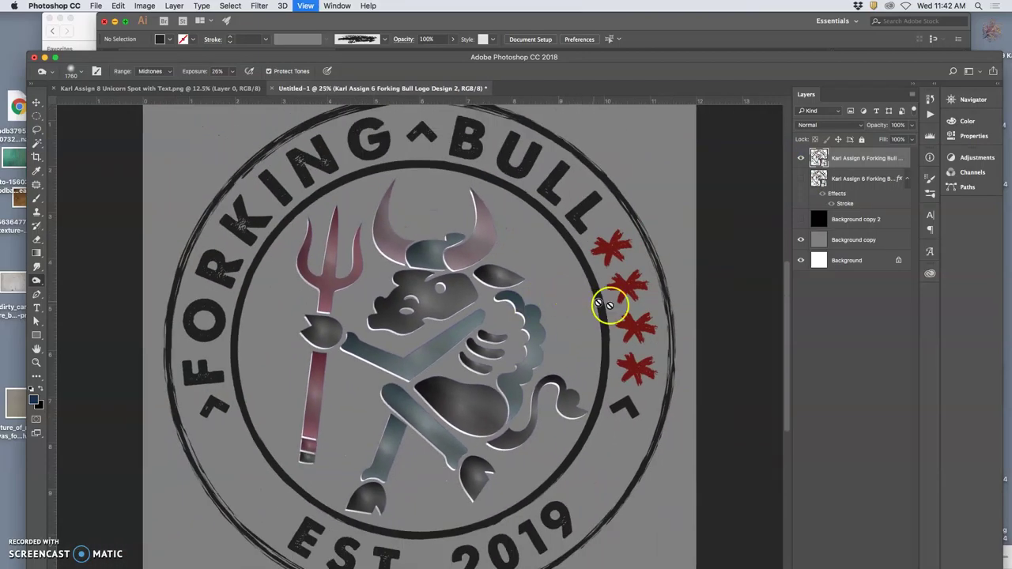
{"action": "left_click_drag", "start_coordinate": [628, 300], "coordinate": [645, 317]}
{"action": "key", "text": "super+minus"}
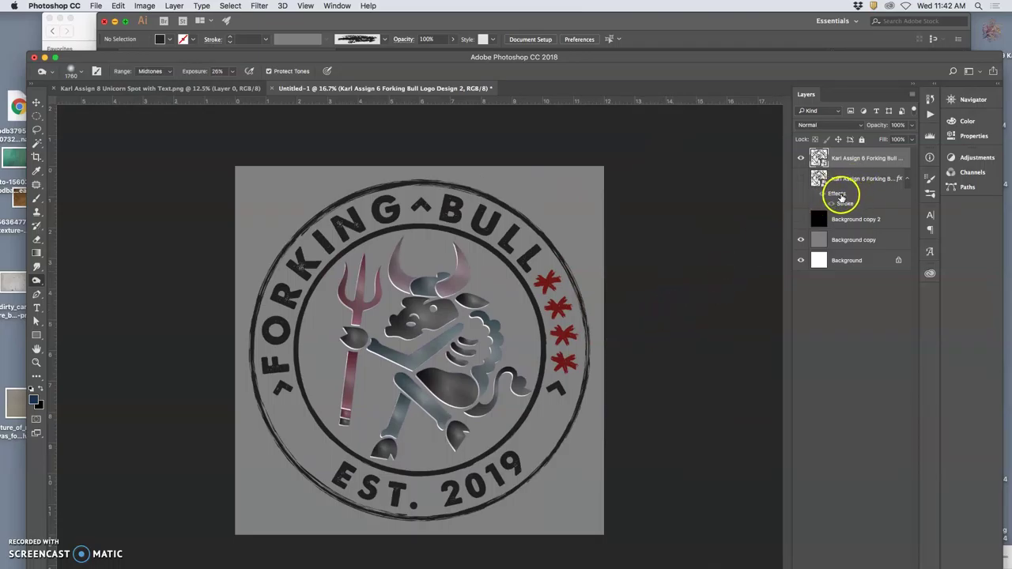
Step: Move the white-stroked logo layer above the new logo layer and toggle its visibility to compare
{"action": "left_click_drag", "start_coordinate": [841, 196], "coordinate": [836, 161]}
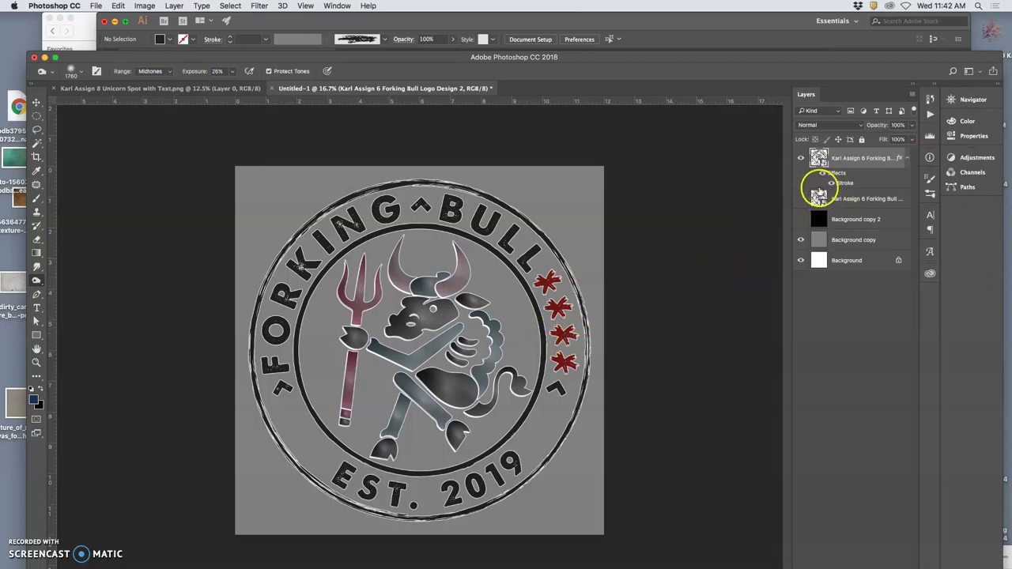
{"action": "left_click", "coordinate": [800, 199]}
{"action": "left_click", "coordinate": [800, 158]}
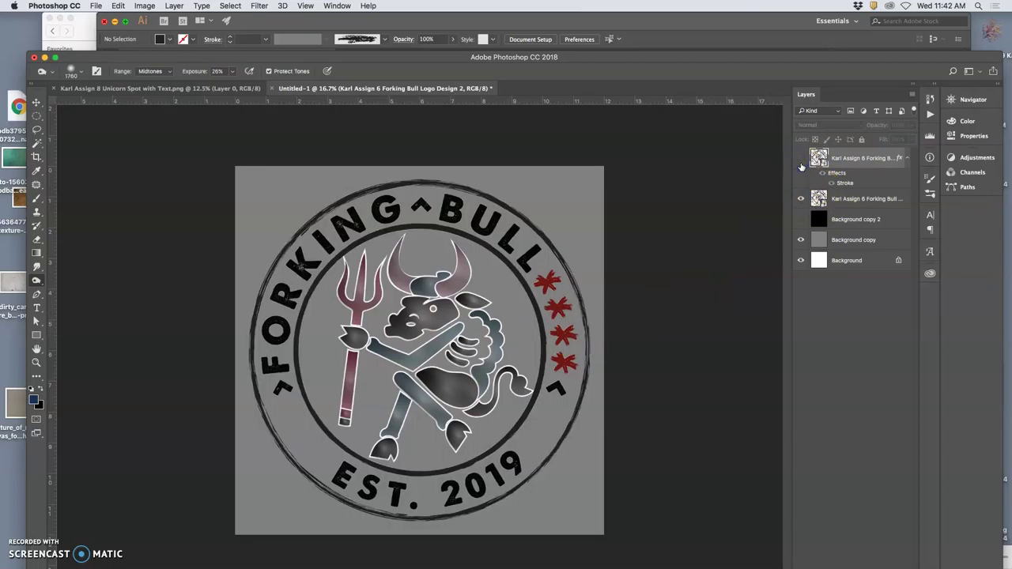
{"action": "left_click", "coordinate": [800, 158]}
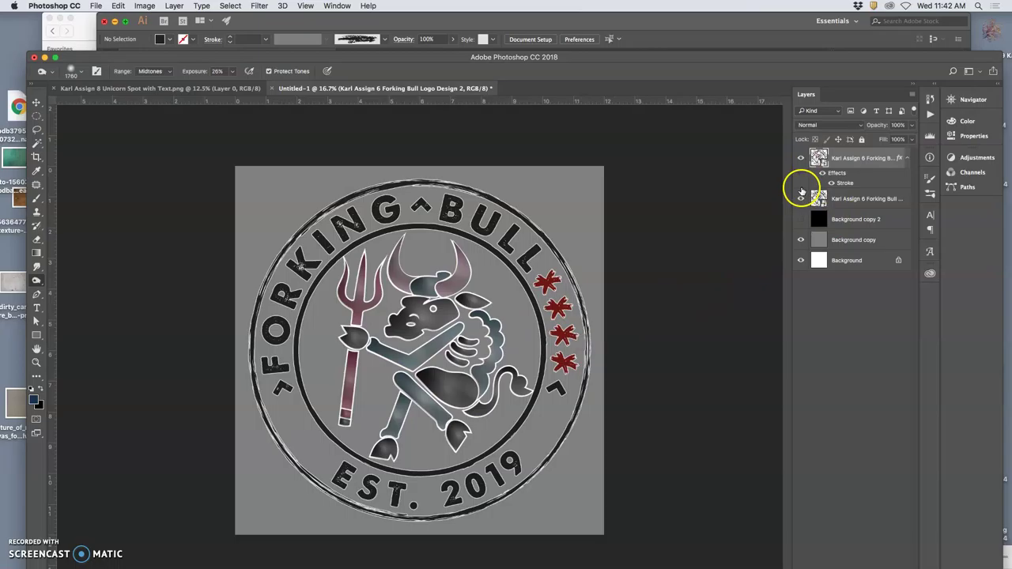
{"action": "left_click", "coordinate": [800, 166]}
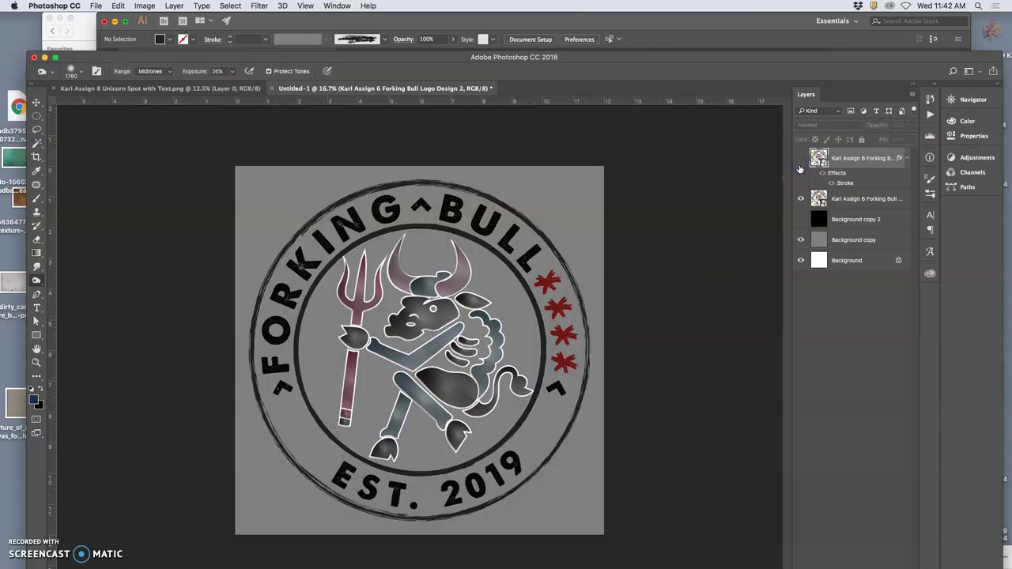
{"action": "left_click", "coordinate": [801, 160]}
{"action": "left_click", "coordinate": [801, 160]}
{"action": "left_click", "coordinate": [800, 159]}
Step: Add a drop shadow at about 15% opacity to the logo layer's style and check the effects
{"action": "double_click", "coordinate": [845, 182]}
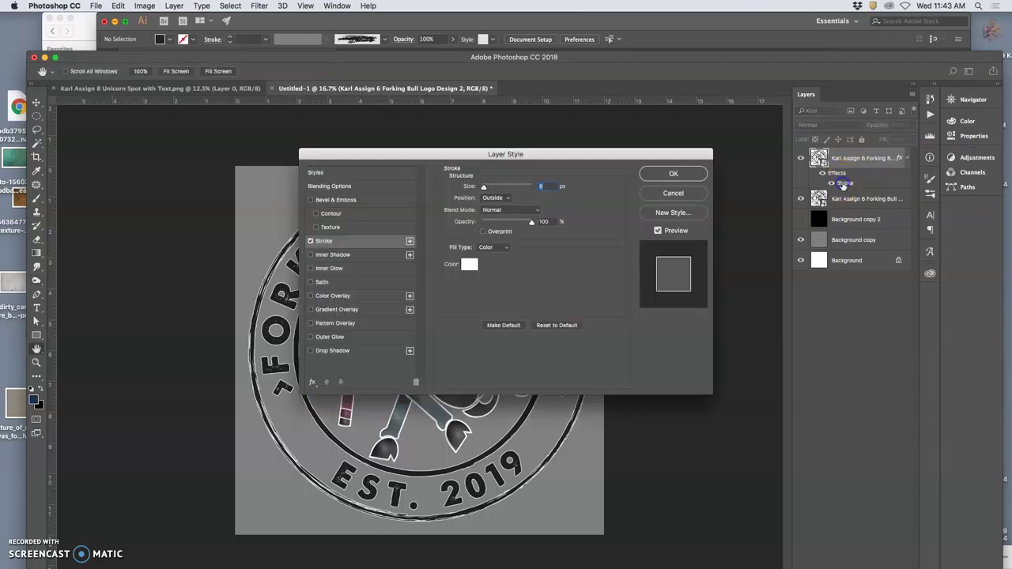
{"action": "left_click", "coordinate": [311, 351]}
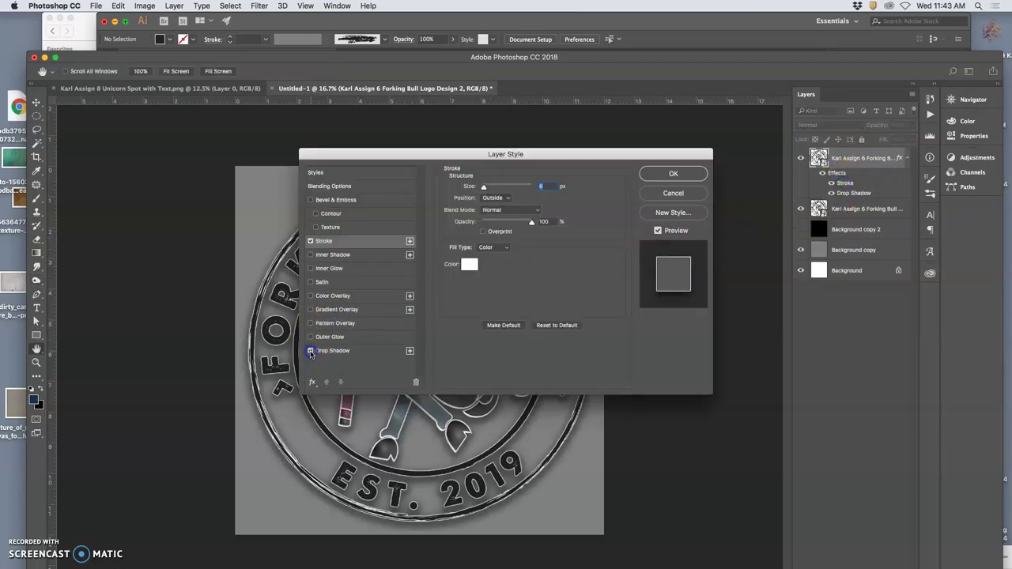
{"action": "left_click", "coordinate": [364, 351]}
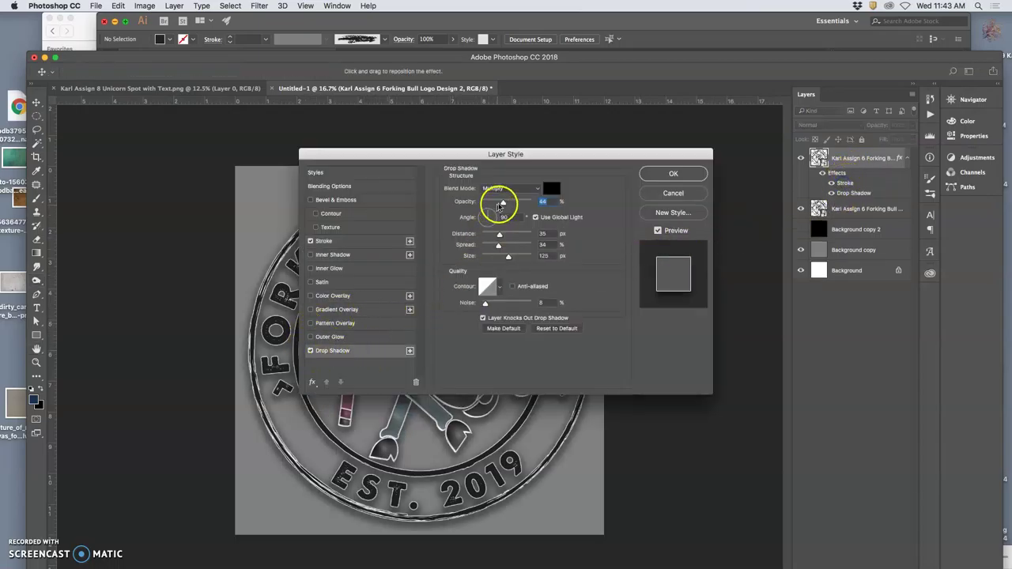
{"action": "left_click_drag", "start_coordinate": [502, 203], "coordinate": [488, 203]}
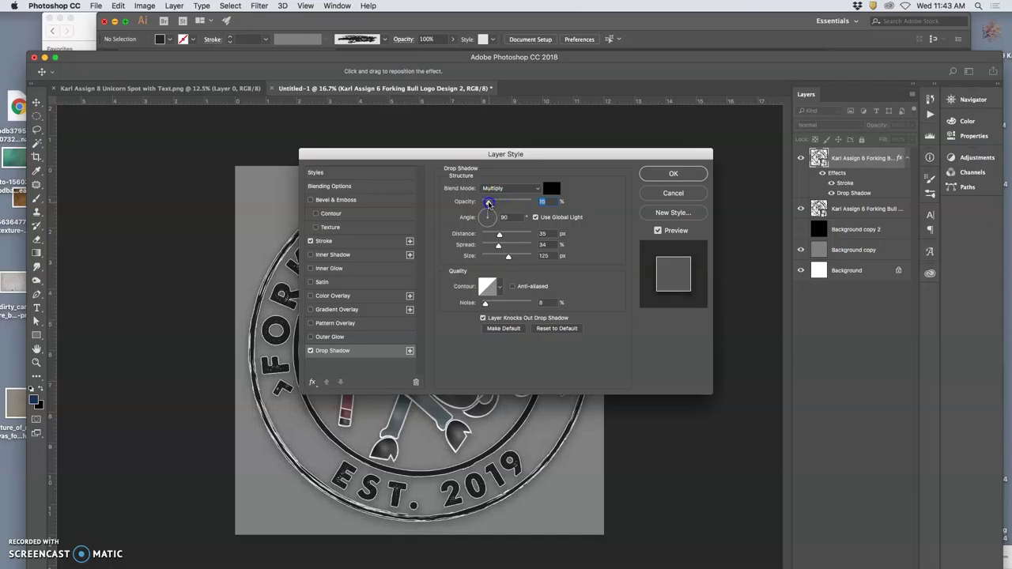
{"action": "left_click", "coordinate": [651, 172]}
{"action": "scroll", "coordinate": [568, 262], "scroll_direction": "up", "scroll_amount": 3}
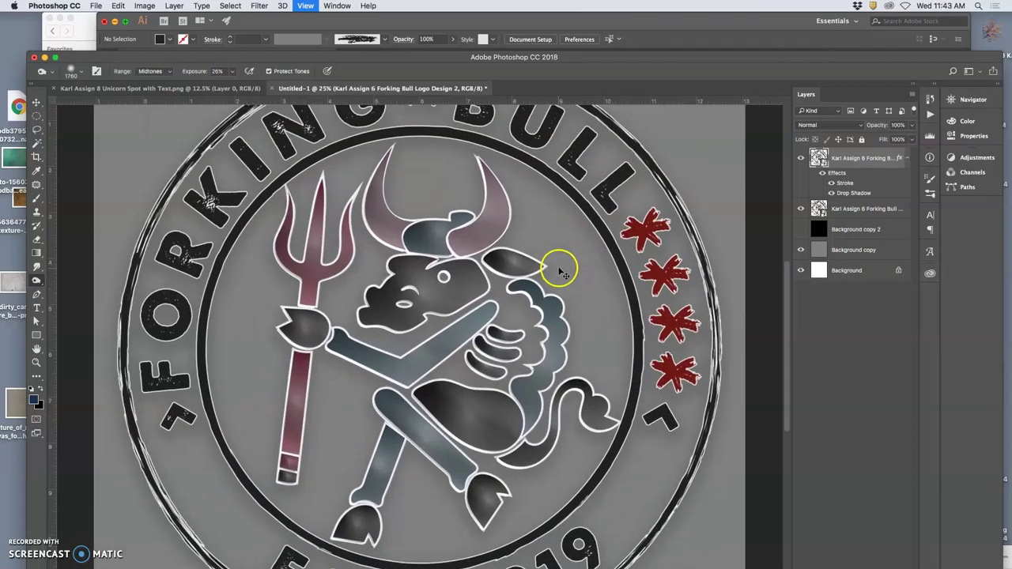
{"action": "scroll", "coordinate": [559, 270], "scroll_direction": "up", "scroll_amount": 5}
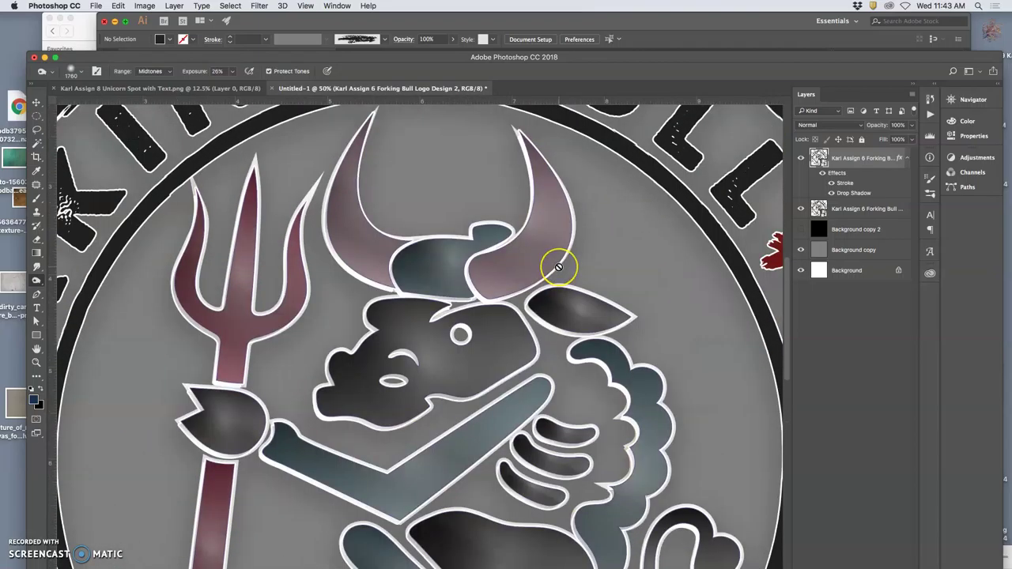
{"action": "scroll", "coordinate": [559, 267], "scroll_direction": "up", "scroll_amount": 6}
{"action": "scroll", "coordinate": [558, 267], "scroll_direction": "down", "scroll_amount": 3}
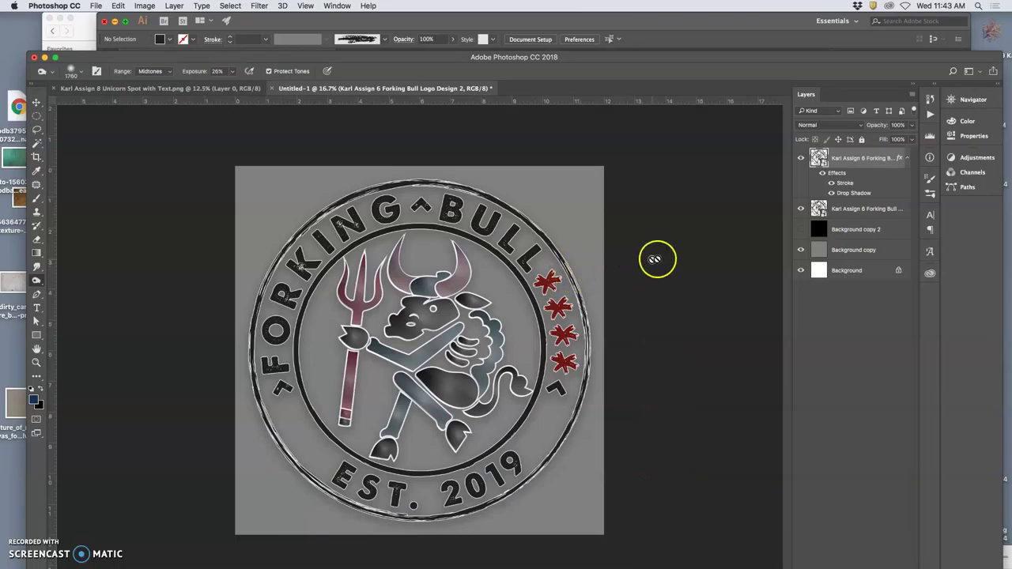
{"action": "left_click", "coordinate": [822, 174]}
{"action": "left_click", "coordinate": [823, 173]}
Step: In Illustrator, toggle texture Layers 13 through 18 to compare looks on the bull
{"action": "left_click", "coordinate": [356, 24]}
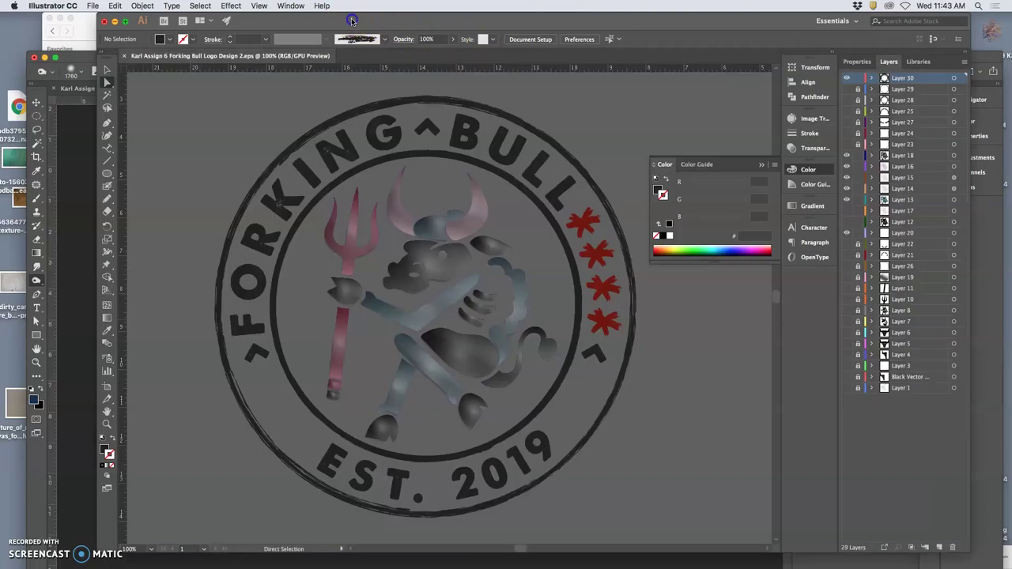
{"action": "left_click", "coordinate": [848, 194]}
{"action": "left_click", "coordinate": [848, 190]}
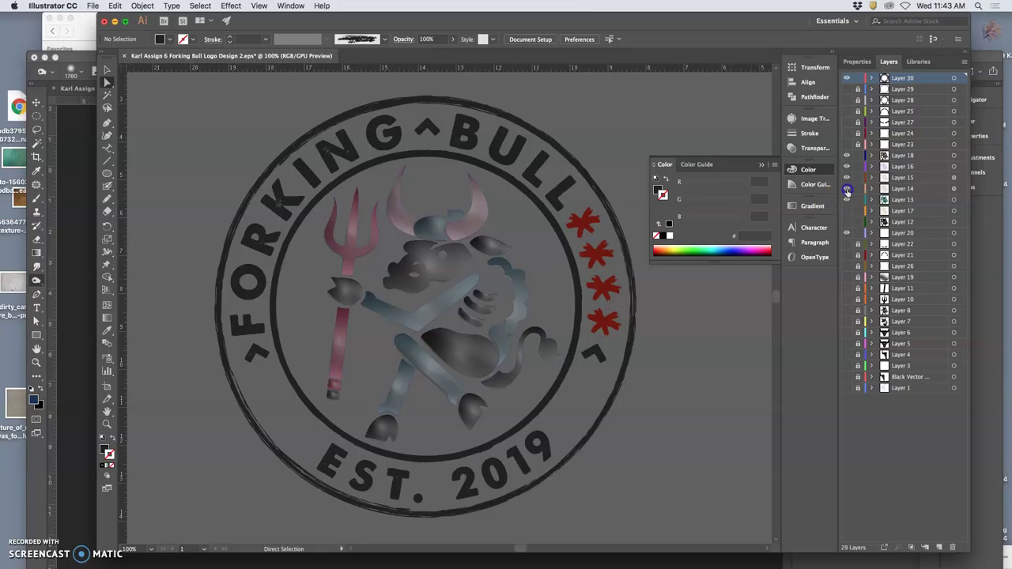
{"action": "left_click", "coordinate": [848, 200]}
{"action": "left_click", "coordinate": [848, 162]}
{"action": "left_click", "coordinate": [849, 159]}
{"action": "left_click", "coordinate": [848, 180]}
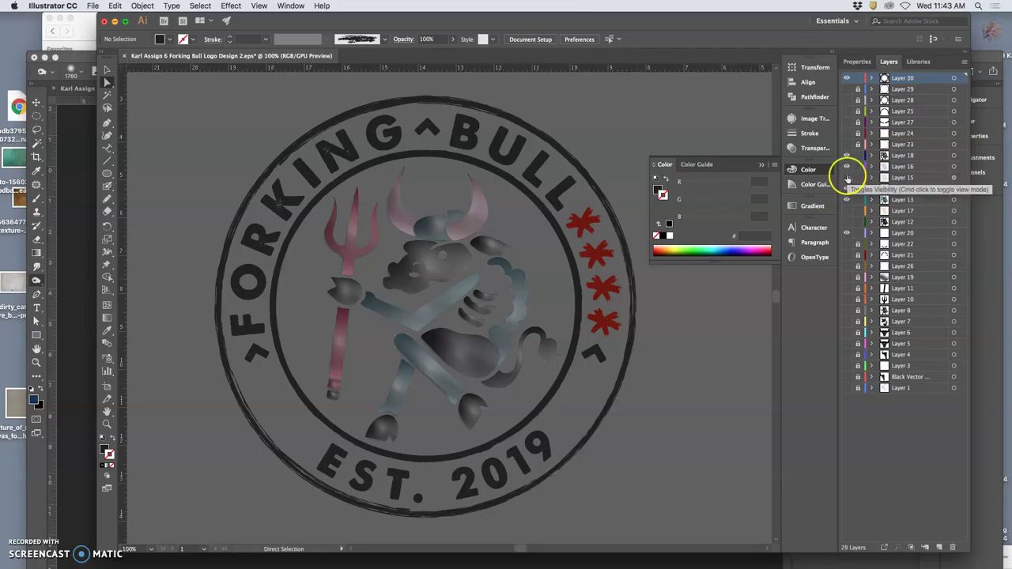
{"action": "left_click", "coordinate": [847, 175]}
{"action": "left_click", "coordinate": [871, 156]}
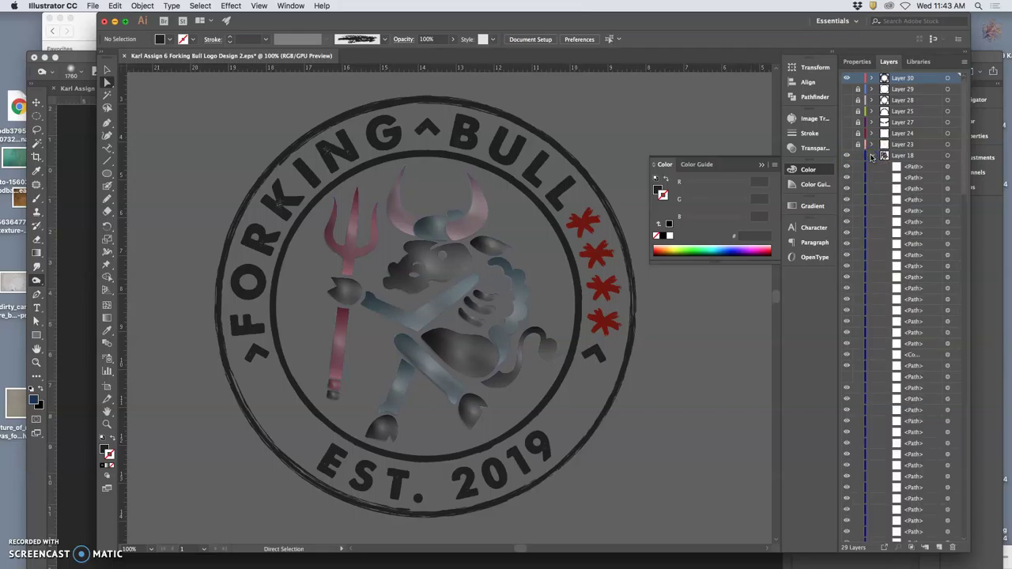
{"action": "left_click", "coordinate": [872, 156]}
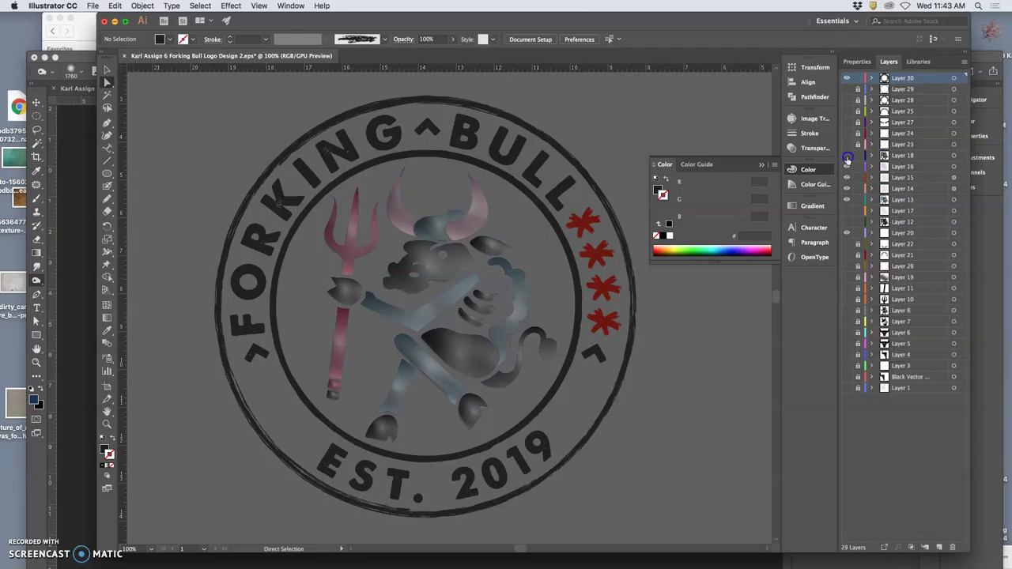
{"action": "left_click", "coordinate": [848, 167]}
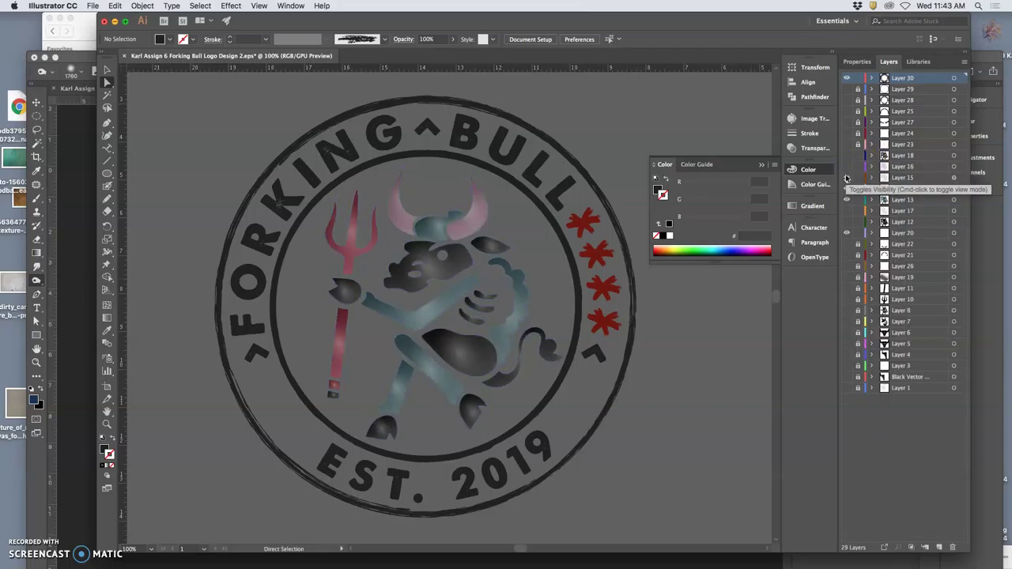
{"action": "left_click", "coordinate": [847, 179]}
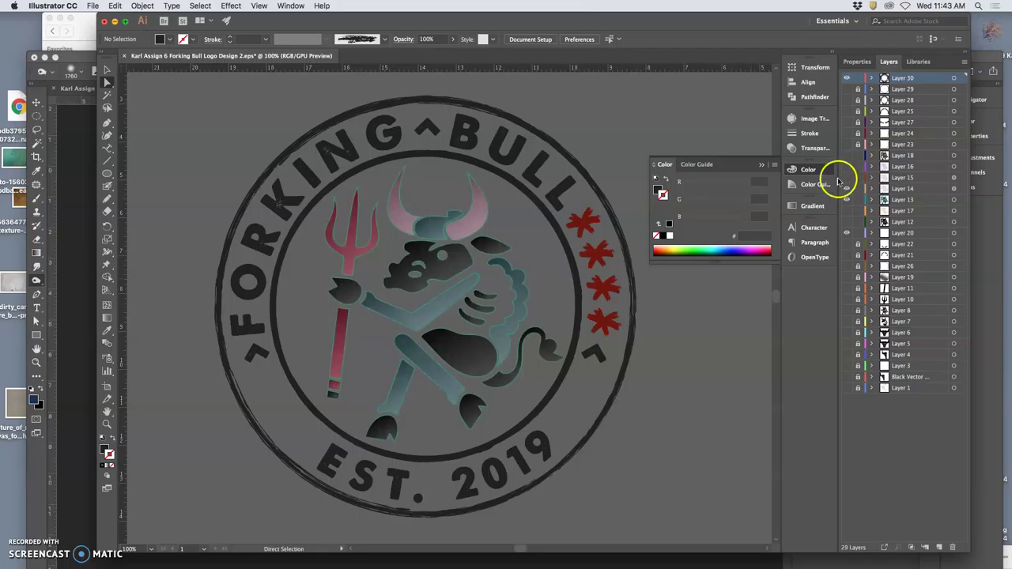
{"action": "left_click", "coordinate": [843, 175]}
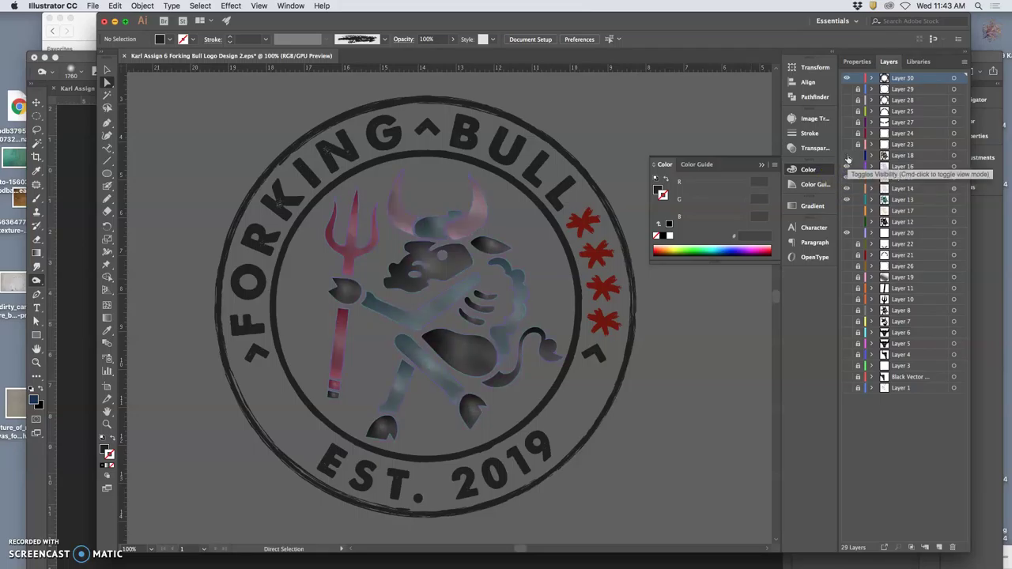
{"action": "left_click", "coordinate": [848, 157]}
{"action": "left_click", "coordinate": [848, 157]}
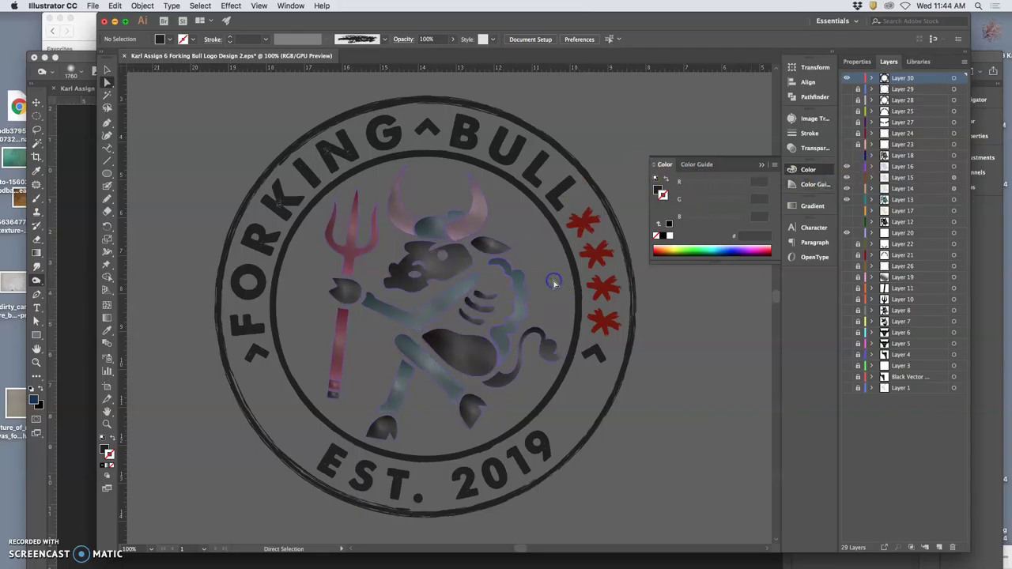
Step: Settle on a soft teal-and-pink gradient texture for the bull and zoom to inspect it
{"action": "scroll", "coordinate": [561, 281], "scroll_direction": "right", "scroll_amount": 2}
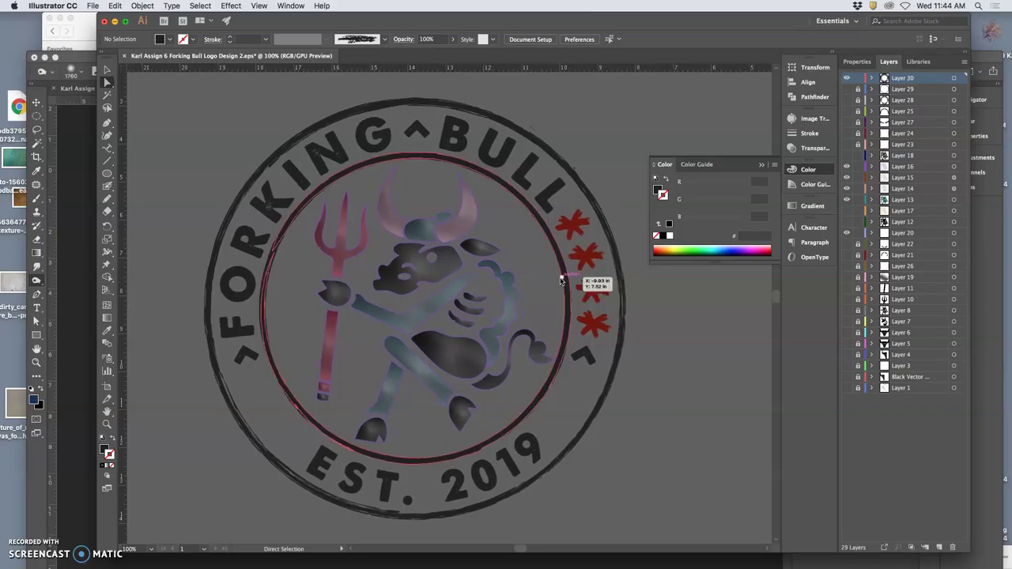
{"action": "left_click", "coordinate": [847, 168]}
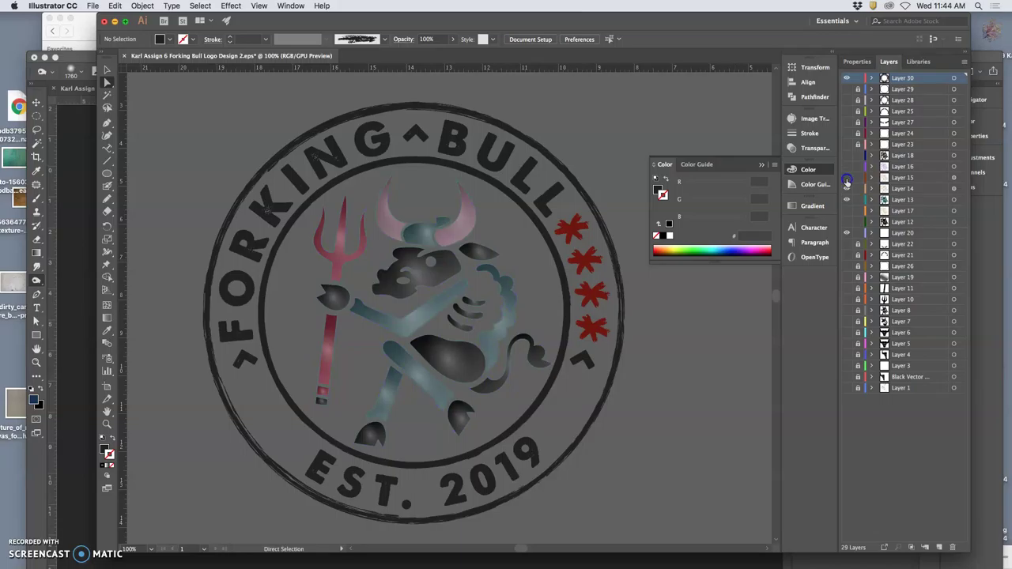
{"action": "left_click", "coordinate": [847, 180]}
{"action": "left_click", "coordinate": [847, 199]}
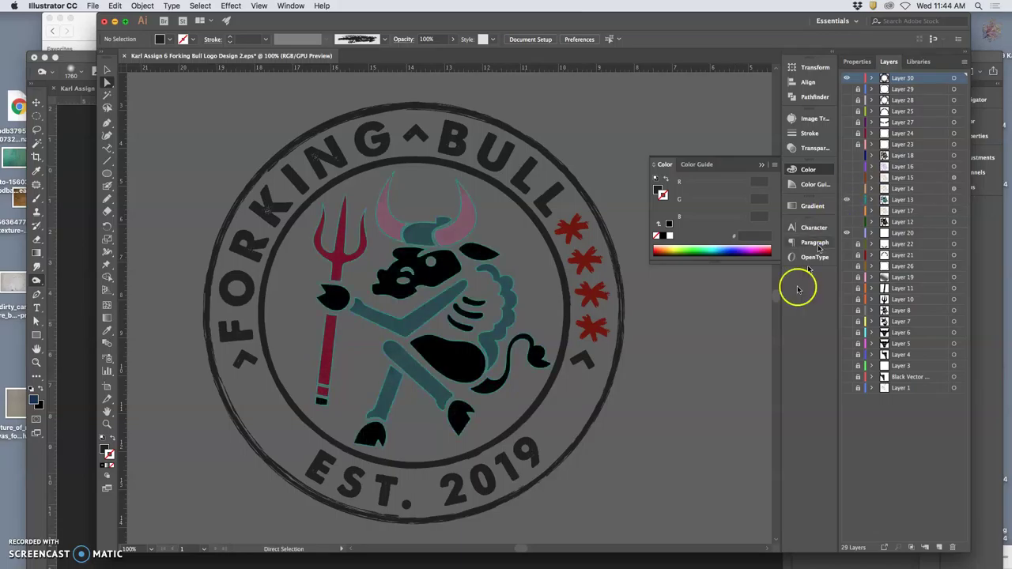
{"action": "left_click", "coordinate": [727, 311]}
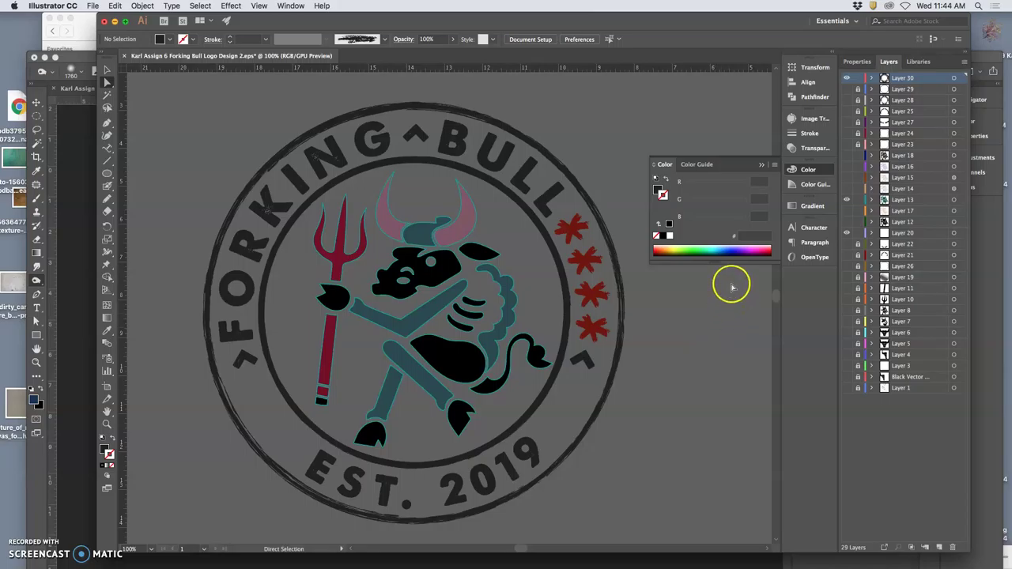
{"action": "left_click", "coordinate": [848, 192]}
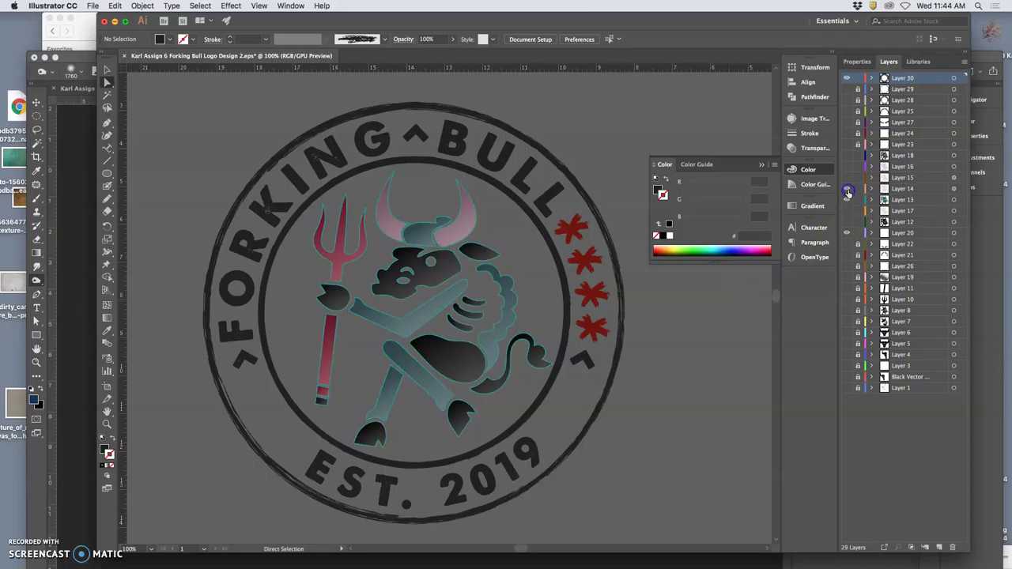
{"action": "left_click", "coordinate": [848, 182]}
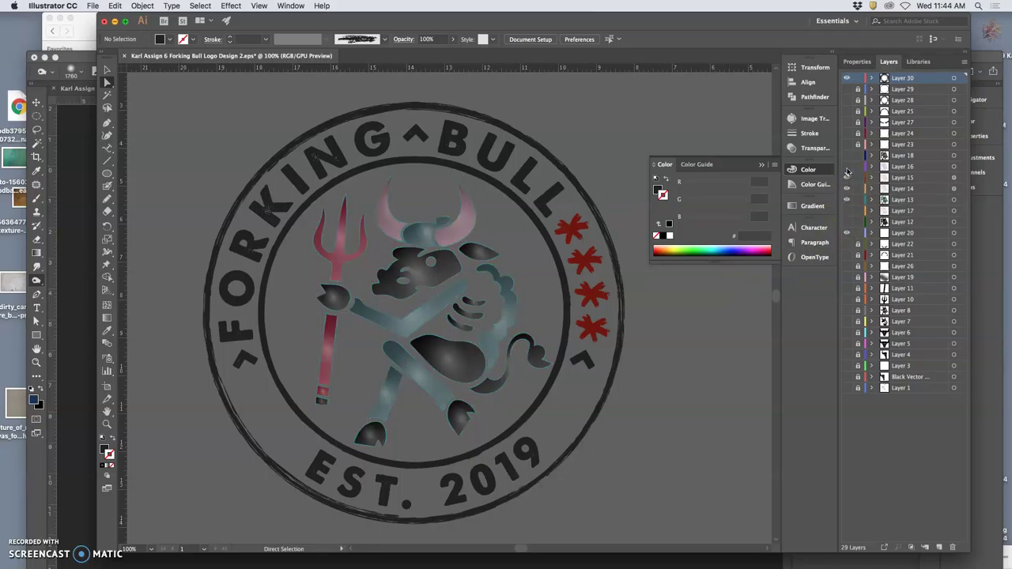
{"action": "left_click", "coordinate": [847, 171]}
{"action": "left_click", "coordinate": [847, 171]}
{"action": "key", "text": "super+equal"}
{"action": "key", "text": "super+equal"}
{"action": "key", "text": "super+equal"}
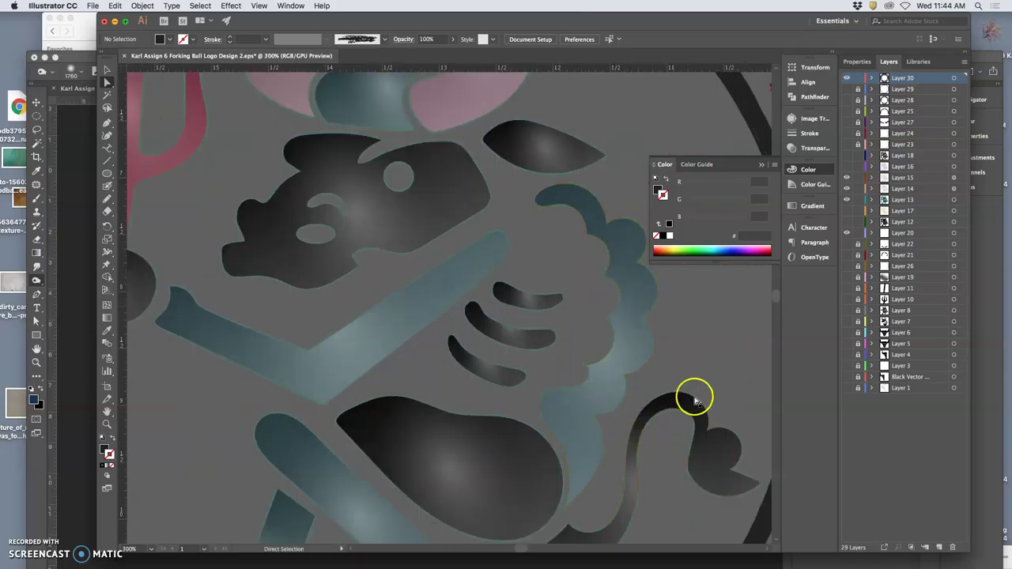
{"action": "key", "text": "super+minus"}
{"action": "key", "text": "super+minus"}
{"action": "key", "text": "super+minus"}
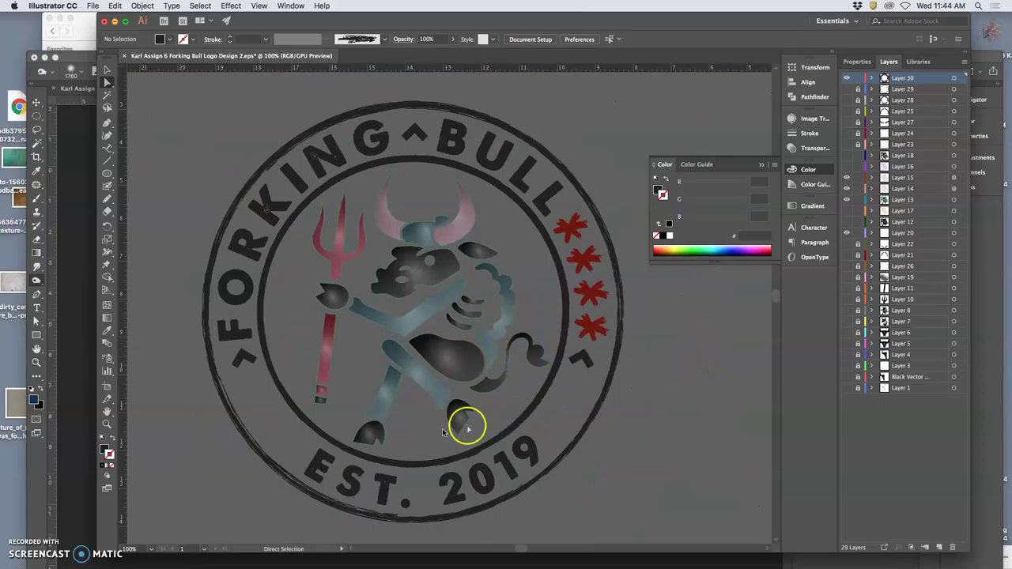
Step: Save the retextured logo as Illustrator EPS 'Forking Bull Logo Design 3' on the Desktop
{"action": "key", "text": "a"}
{"action": "left_click", "coordinate": [93, 6]}
{"action": "left_click", "coordinate": [124, 95]}
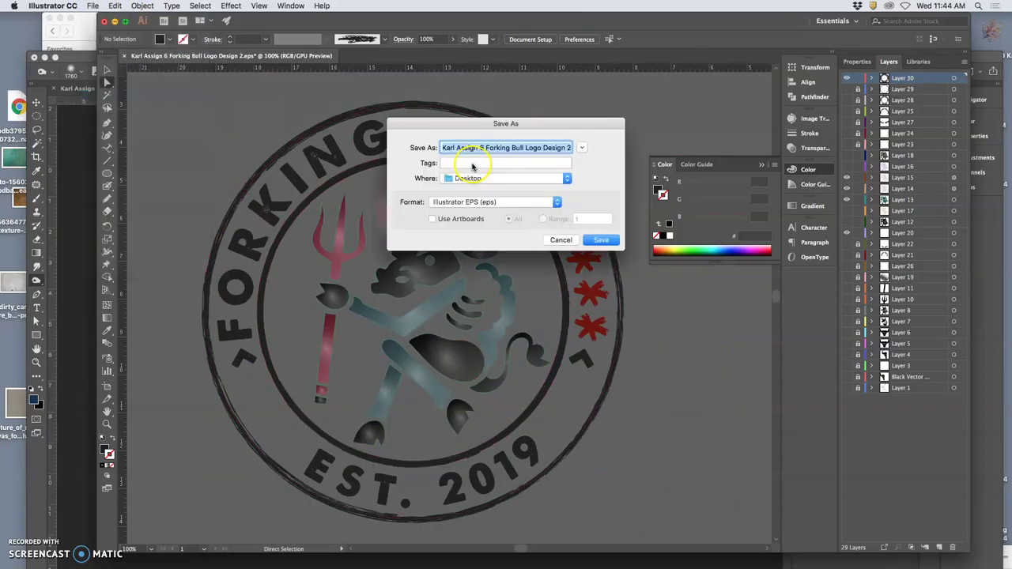
{"action": "left_click", "coordinate": [566, 148]}
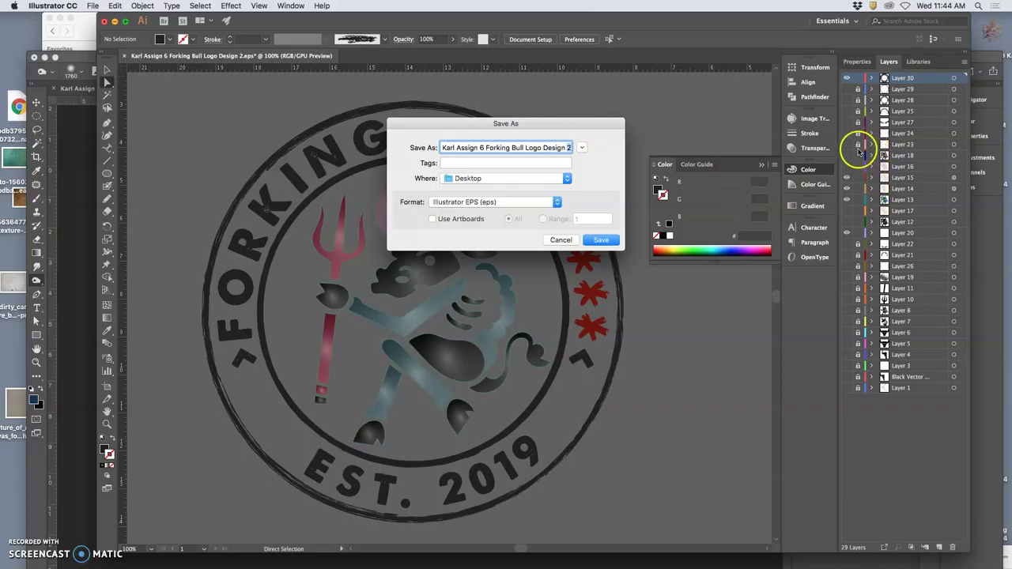
{"action": "left_click", "coordinate": [600, 239]}
{"action": "left_click", "coordinate": [623, 437]}
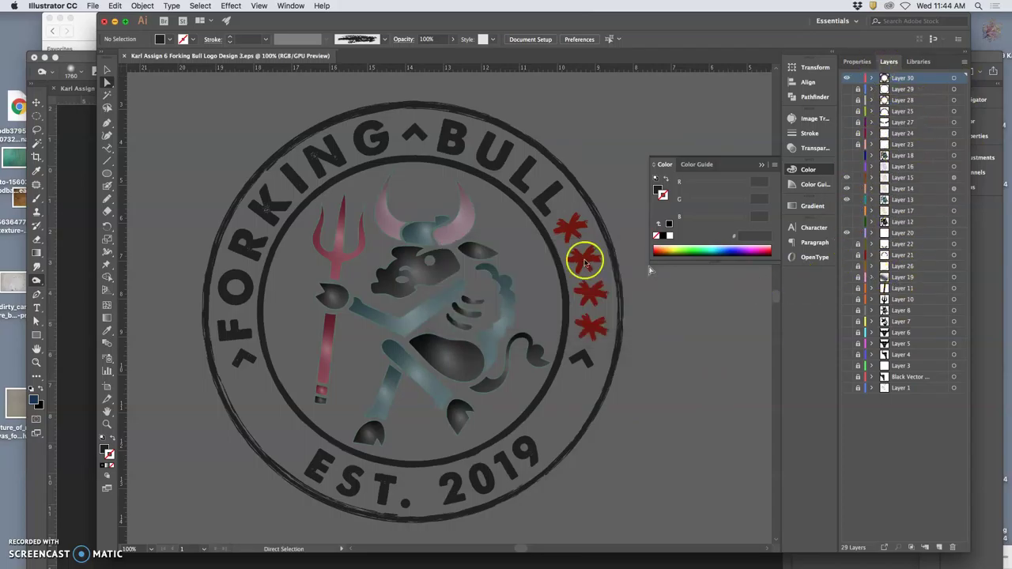
Step: Place the Design 3 EPS from the Desktop into the Photoshop poster
{"action": "left_click", "coordinate": [77, 154]}
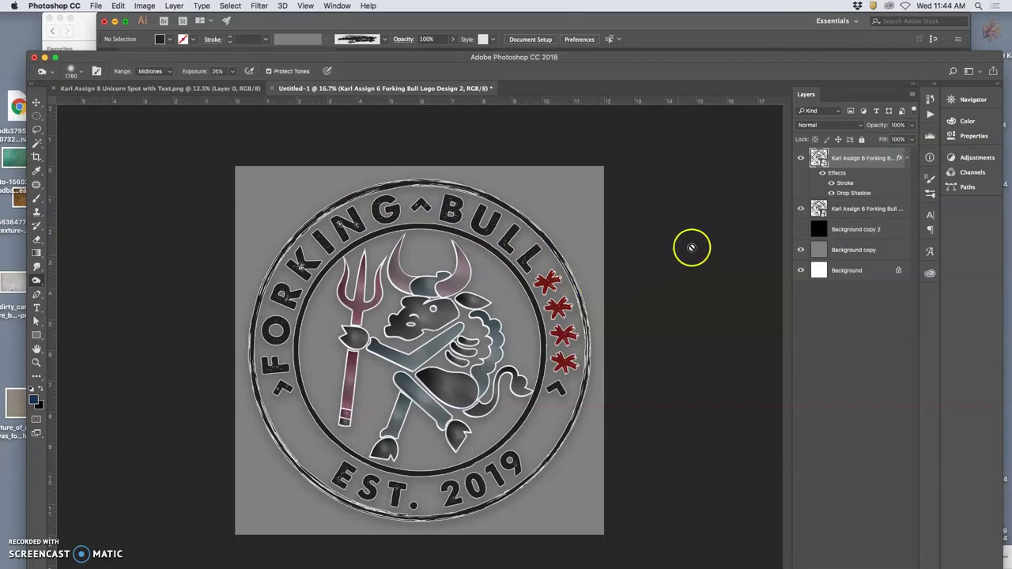
{"action": "key", "text": "F11"}
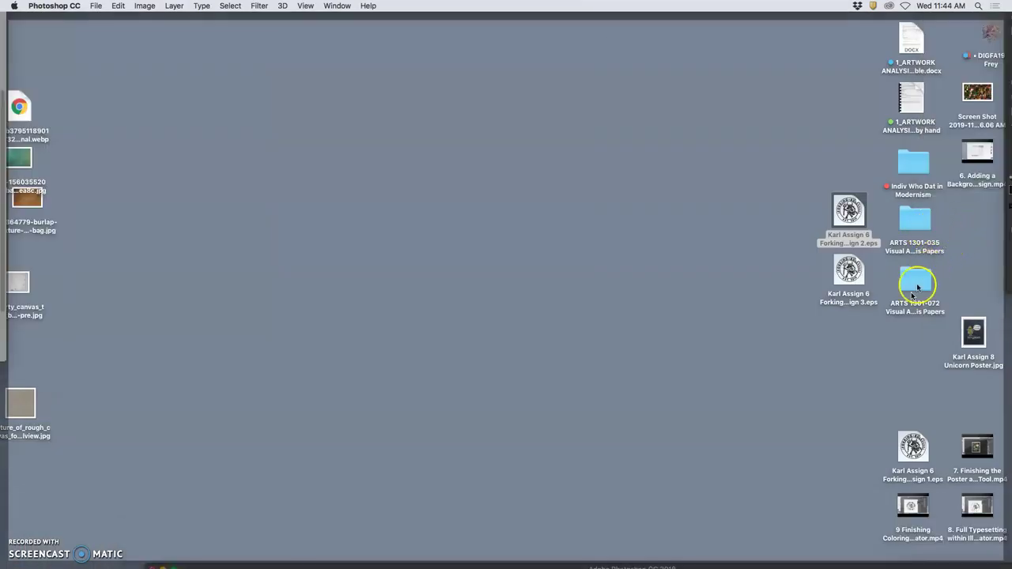
{"action": "left_click", "coordinate": [862, 278]}
{"action": "left_click_drag", "start_coordinate": [862, 279], "coordinate": [541, 341]}
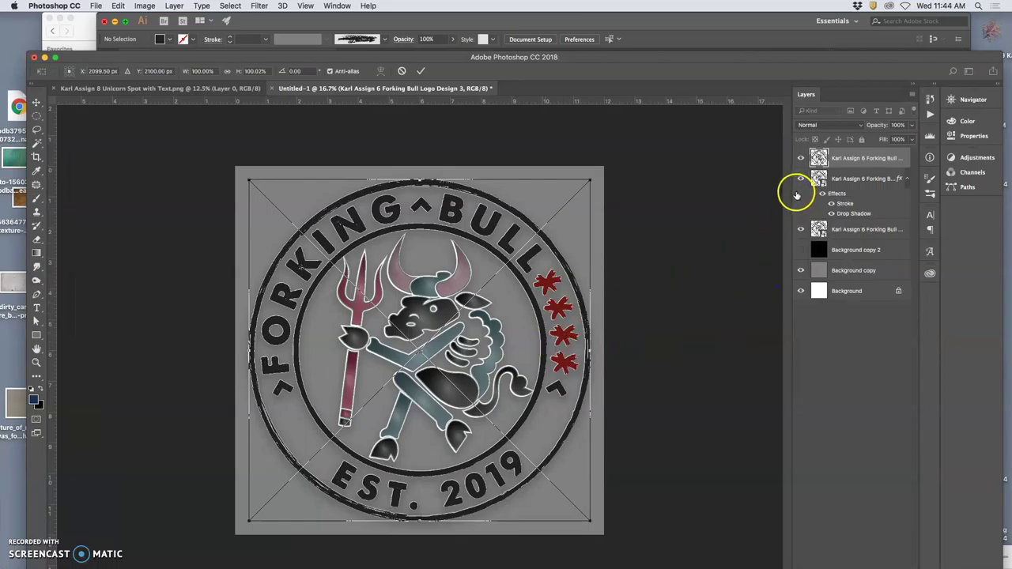
{"action": "key", "text": "Return"}
Step: Hide the two older logo layers and move their stroke and drop shadow onto the new logo
{"action": "left_click_drag", "start_coordinate": [801, 180], "coordinate": [800, 229]}
{"action": "left_click", "coordinate": [837, 204]}
{"action": "left_click", "coordinate": [834, 194]}
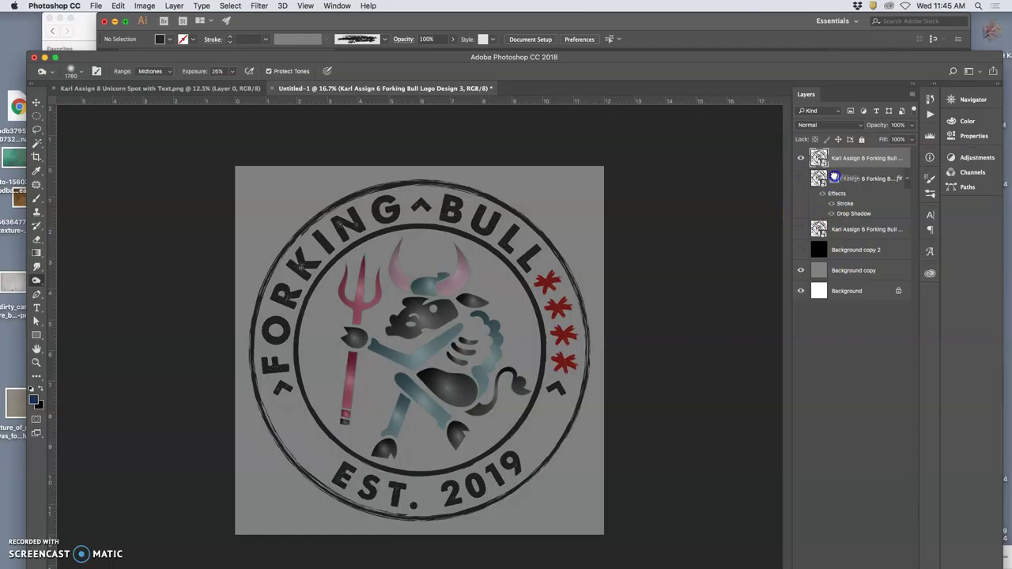
{"action": "left_click_drag", "start_coordinate": [835, 159], "coordinate": [834, 158]}
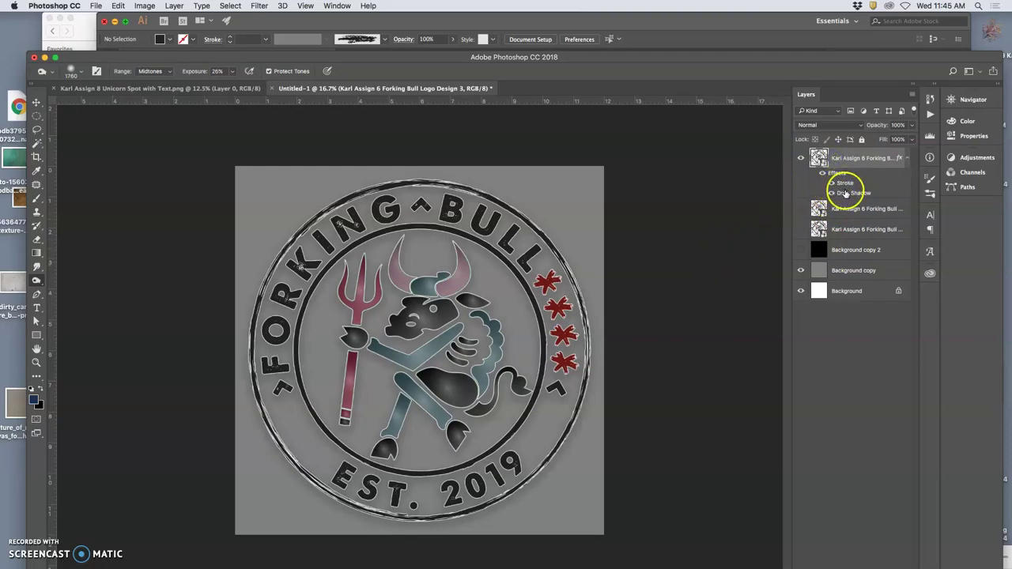
Step: Rework the logo's drop shadow to 57% noise, 17% opacity and 78 px size
{"action": "double_click", "coordinate": [844, 194]}
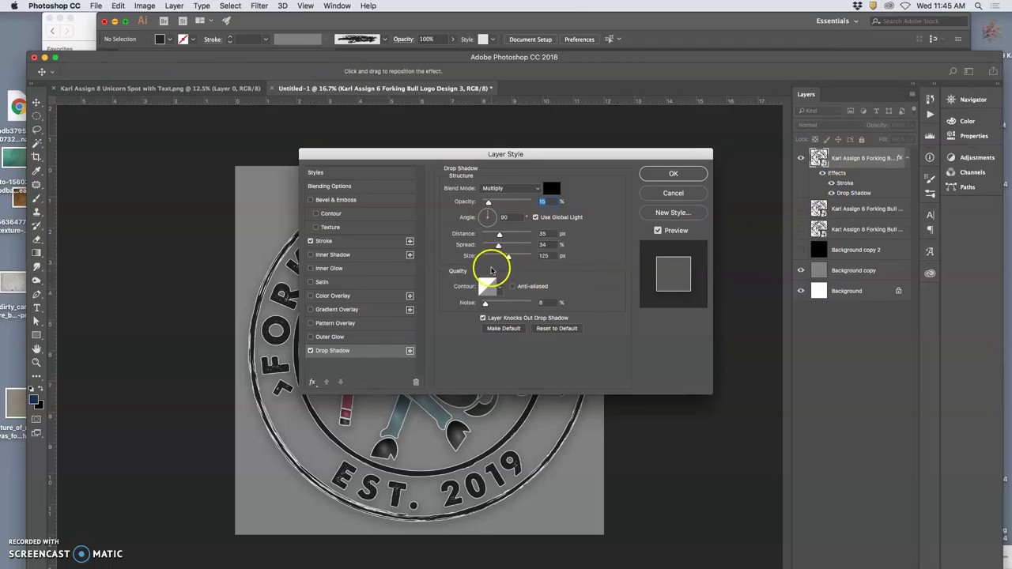
{"action": "left_click_drag", "start_coordinate": [486, 305], "coordinate": [515, 305]}
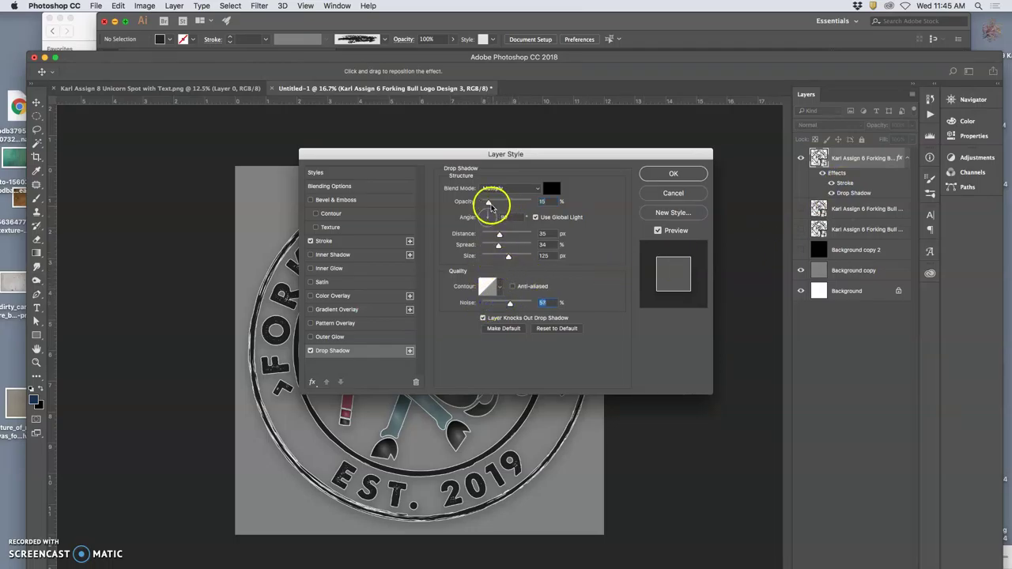
{"action": "left_click_drag", "start_coordinate": [490, 201], "coordinate": [490, 204]}
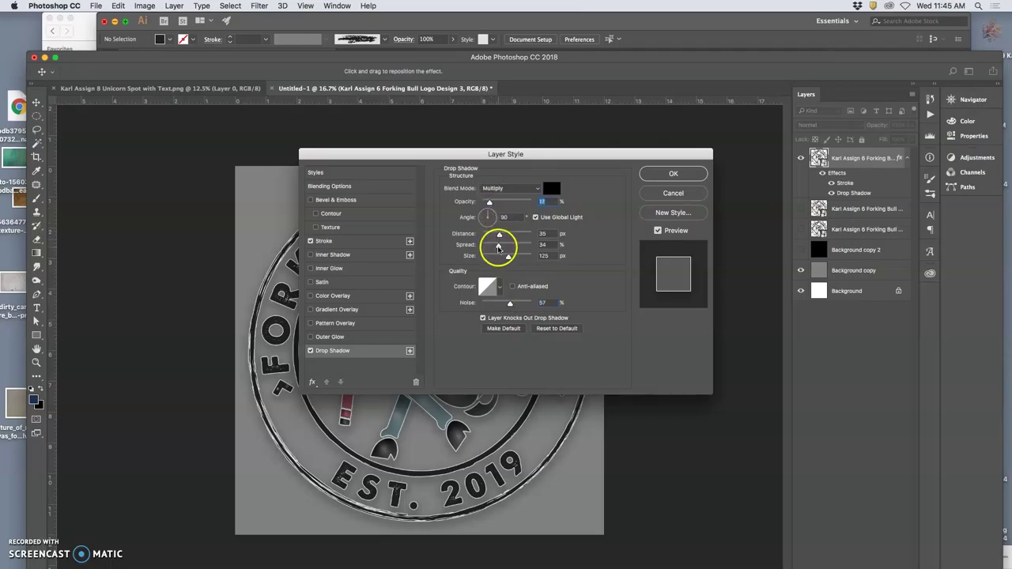
{"action": "left_click_drag", "start_coordinate": [508, 259], "coordinate": [499, 257]}
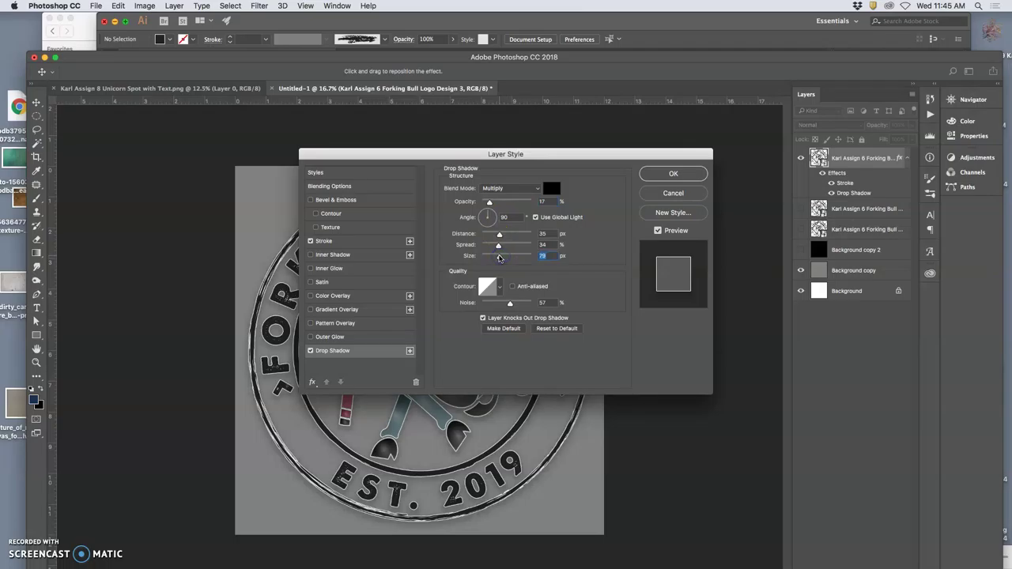
{"action": "left_click", "coordinate": [696, 174]}
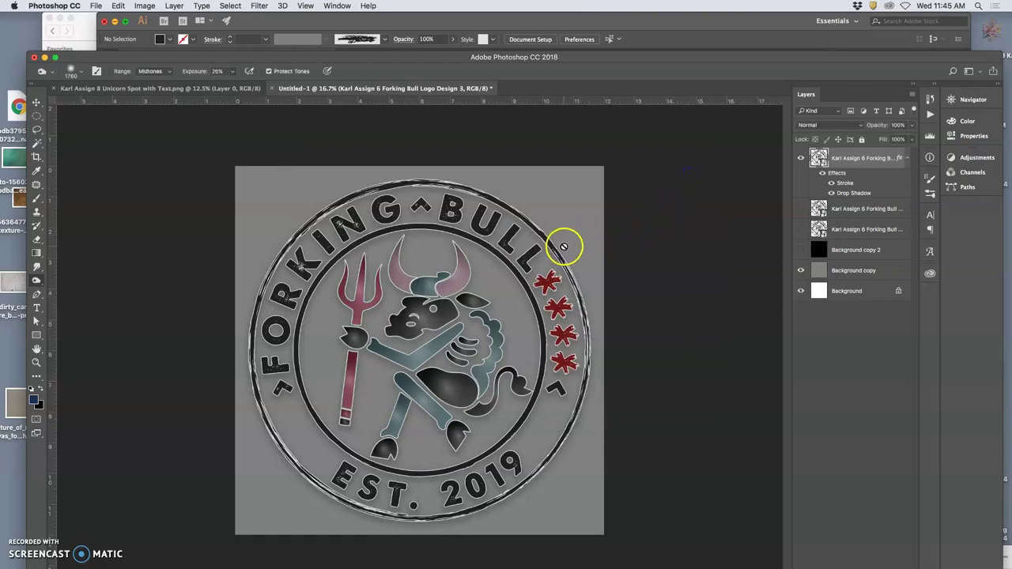
{"action": "key", "text": "super+equal"}
{"action": "key", "text": "super+equal"}
{"action": "key", "text": "super+equal"}
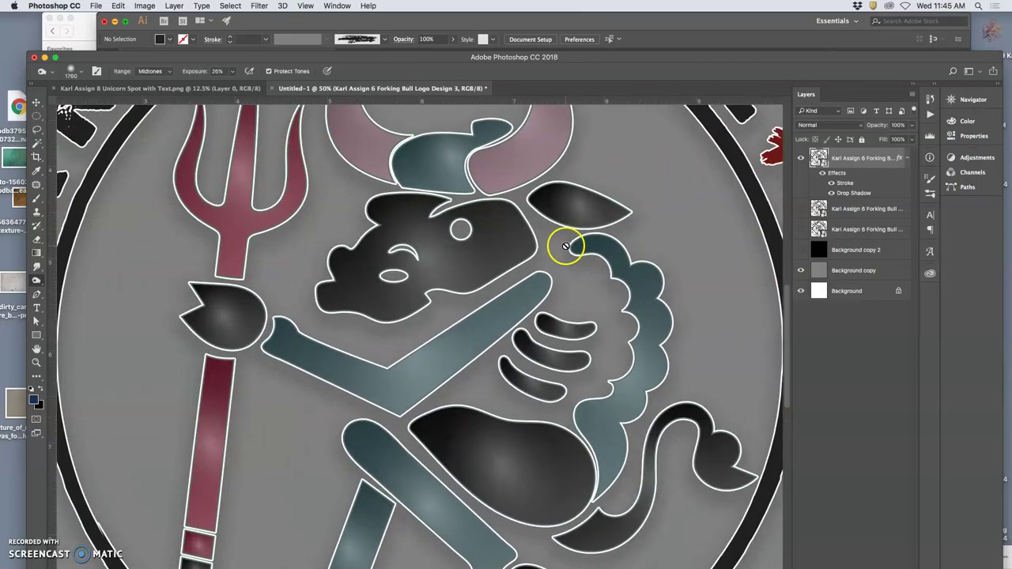
{"action": "scroll", "coordinate": [566, 246], "scroll_direction": "up", "scroll_amount": 10}
{"action": "scroll", "coordinate": [566, 246], "scroll_direction": "down", "scroll_amount": 10}
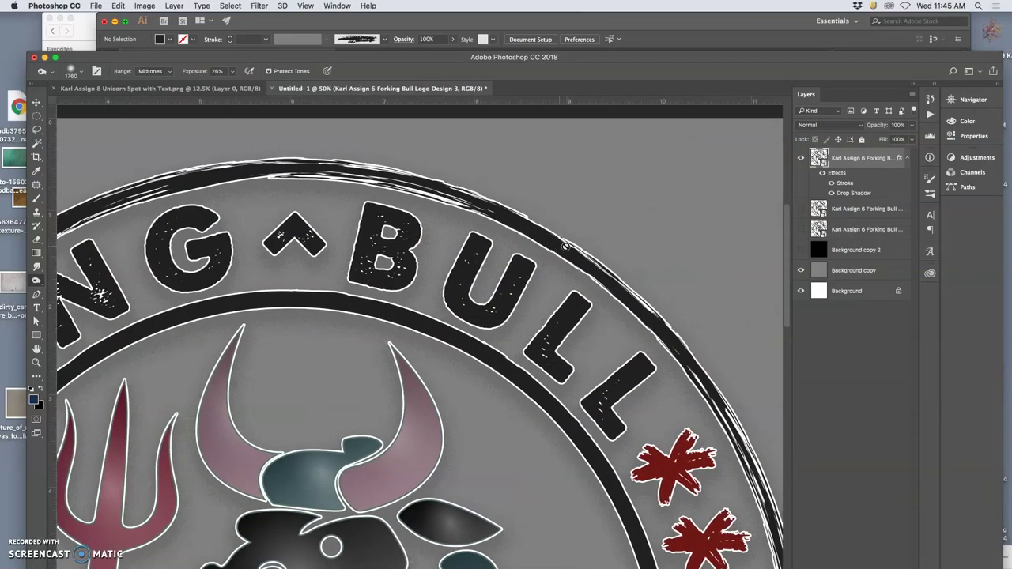
{"action": "scroll", "coordinate": [566, 246], "scroll_direction": "down", "scroll_amount": 4}
{"action": "scroll", "coordinate": [565, 246], "scroll_direction": "left", "scroll_amount": 5}
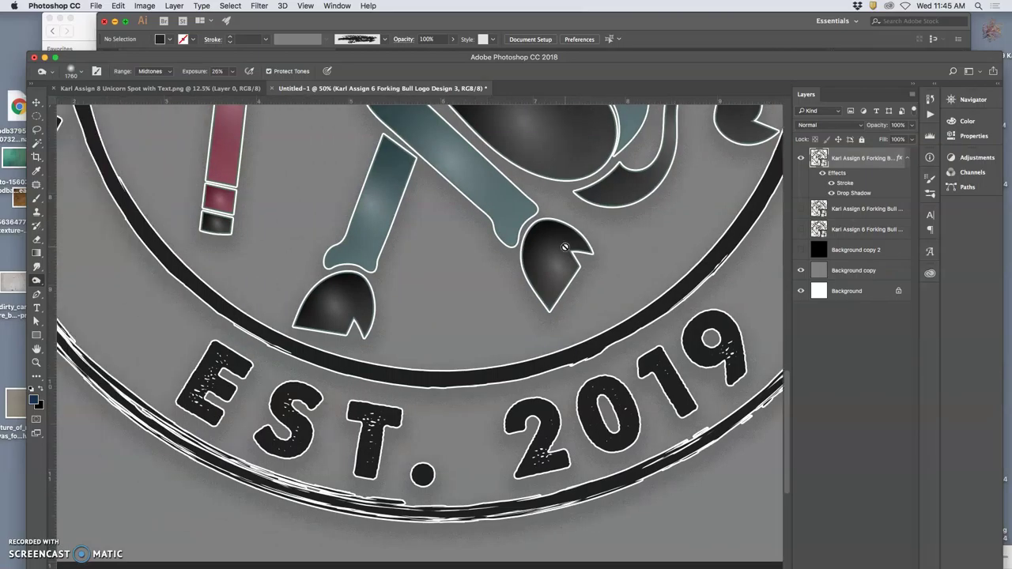
{"action": "scroll", "coordinate": [565, 248], "scroll_direction": "down", "scroll_amount": 3}
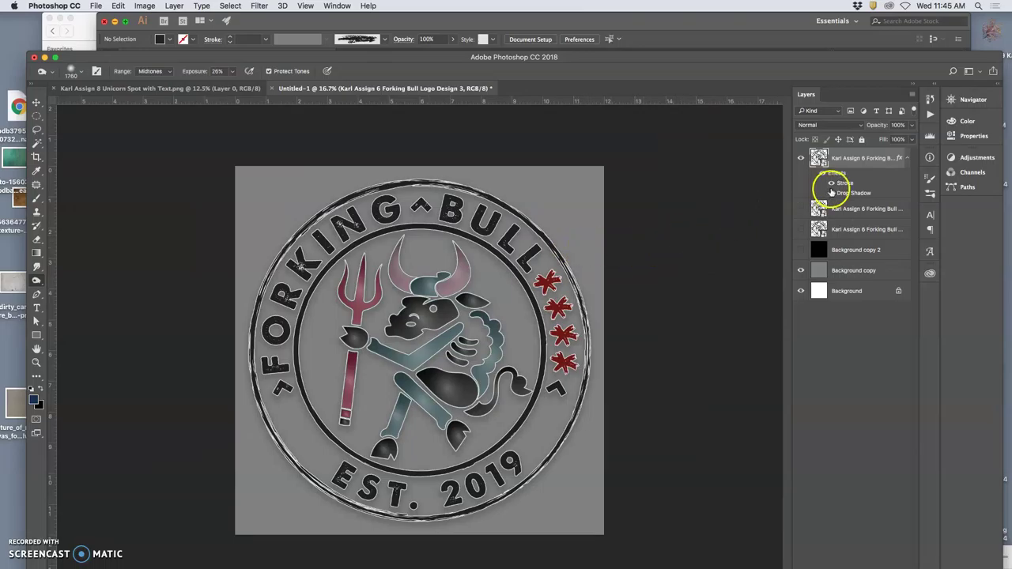
{"action": "left_click", "coordinate": [801, 209]}
{"action": "left_click", "coordinate": [801, 158]}
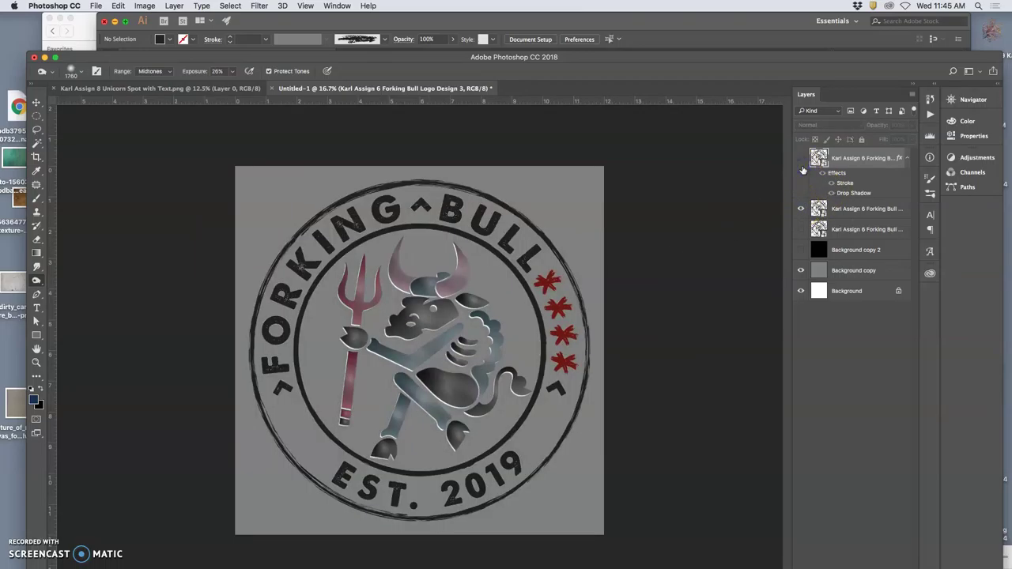
{"action": "left_click", "coordinate": [801, 158]}
{"action": "left_click", "coordinate": [801, 228]}
{"action": "left_click", "coordinate": [801, 158]}
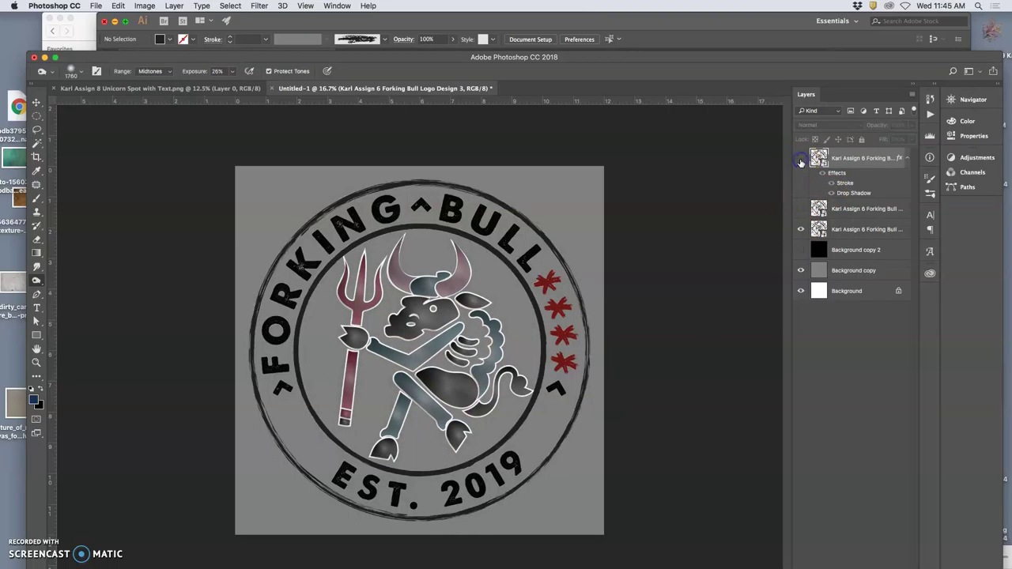
{"action": "left_click", "coordinate": [801, 158]}
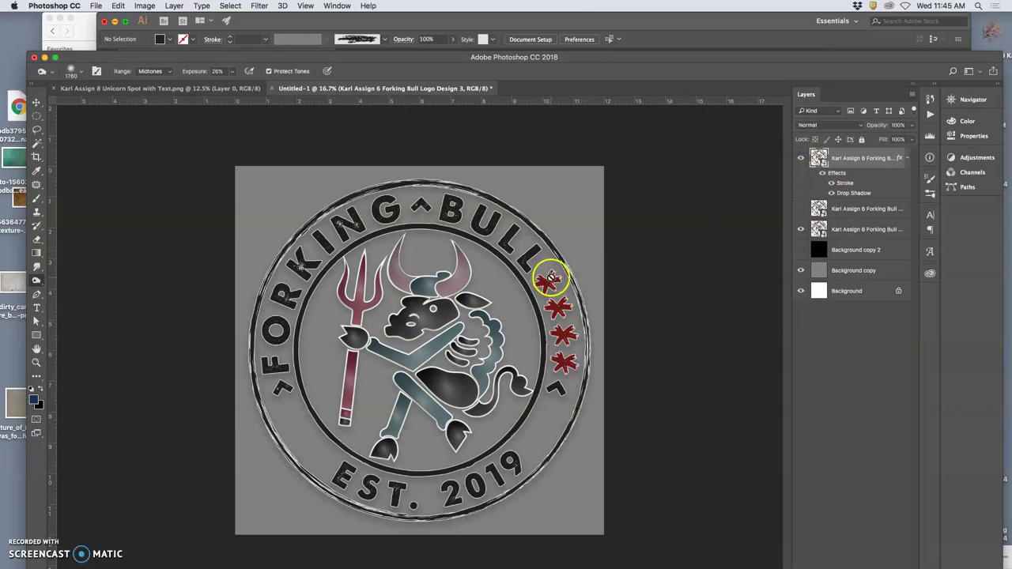
{"action": "key", "text": "super+equal"}
{"action": "key", "text": "super+equal"}
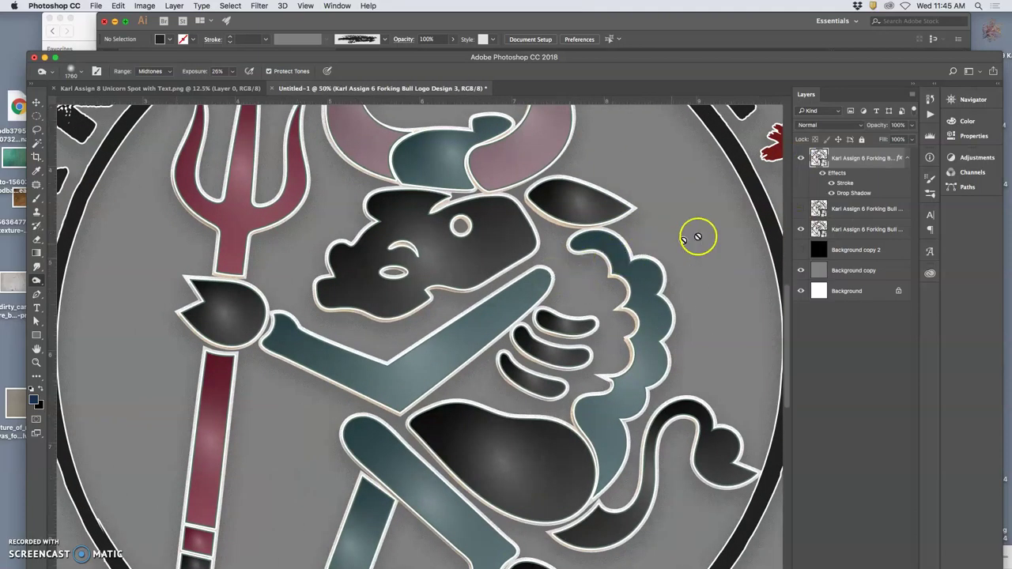
{"action": "left_click", "coordinate": [801, 230]}
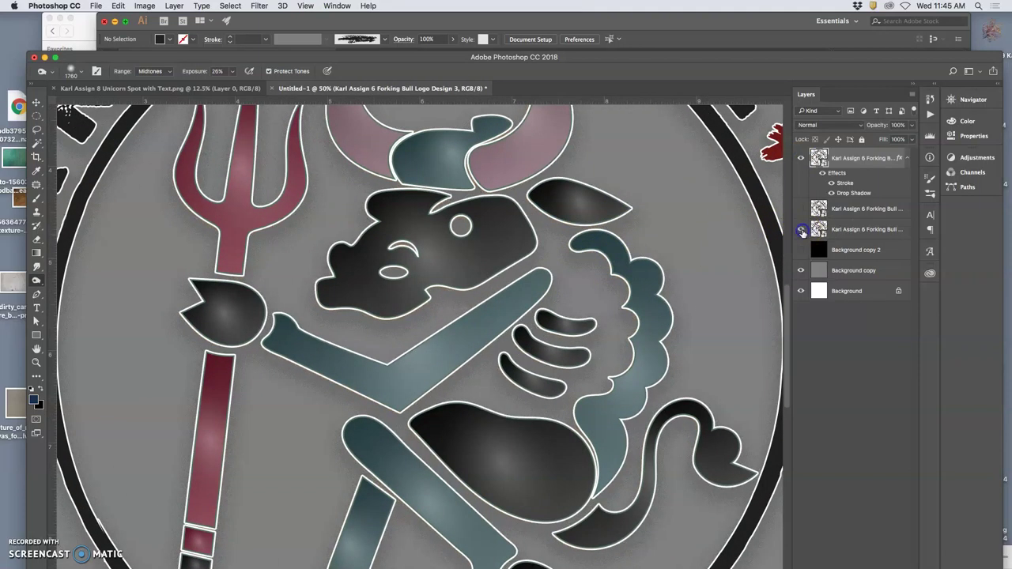
{"action": "left_click", "coordinate": [801, 230]}
{"action": "left_click", "coordinate": [801, 230]}
{"action": "left_click", "coordinate": [801, 230]}
{"action": "left_click", "coordinate": [802, 231]}
{"action": "left_click", "coordinate": [802, 231]}
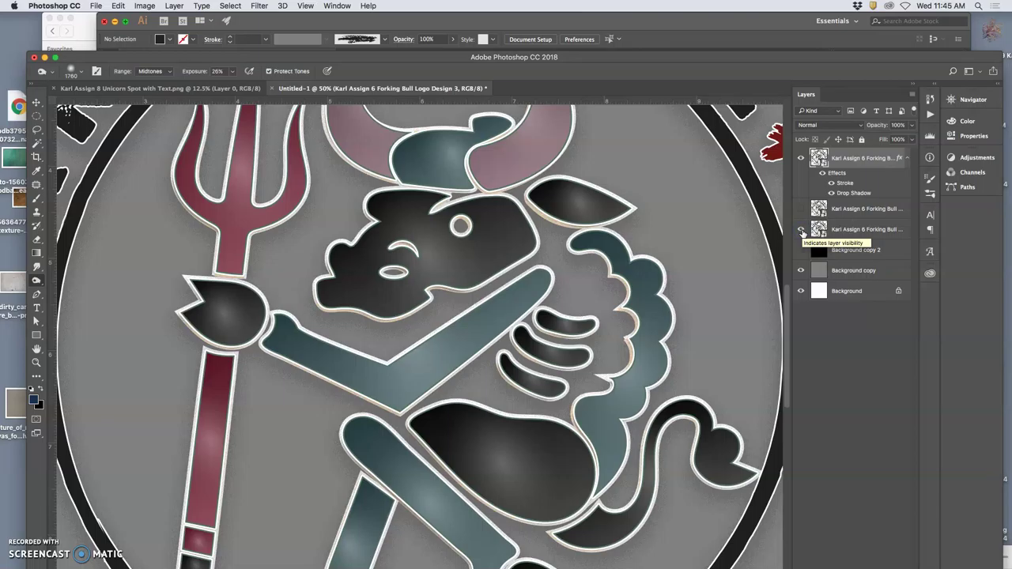
{"action": "key", "text": "super+minus"}
{"action": "left_click", "coordinate": [802, 231]}
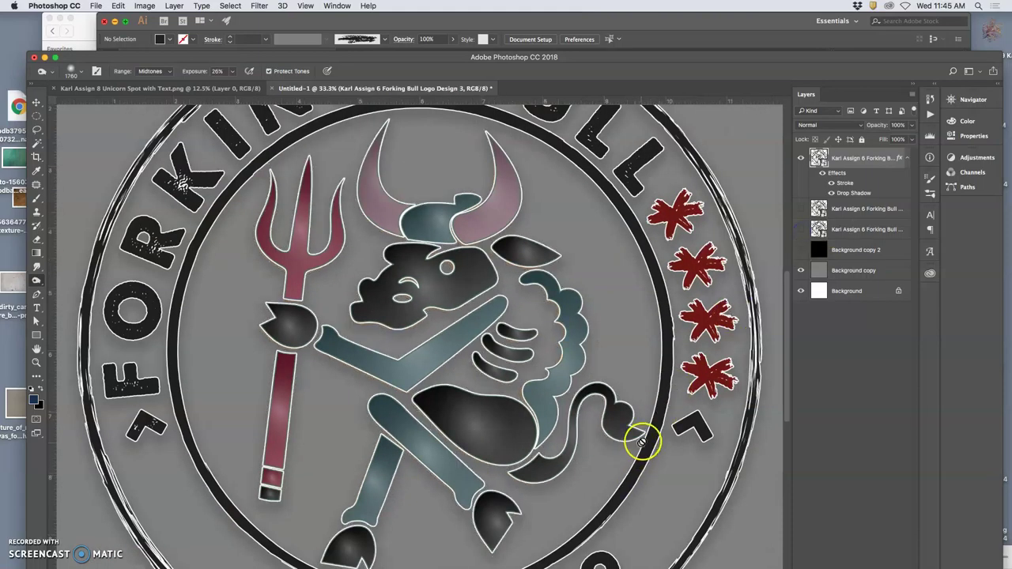
{"action": "scroll", "coordinate": [482, 416], "scroll_direction": "up", "scroll_amount": 3}
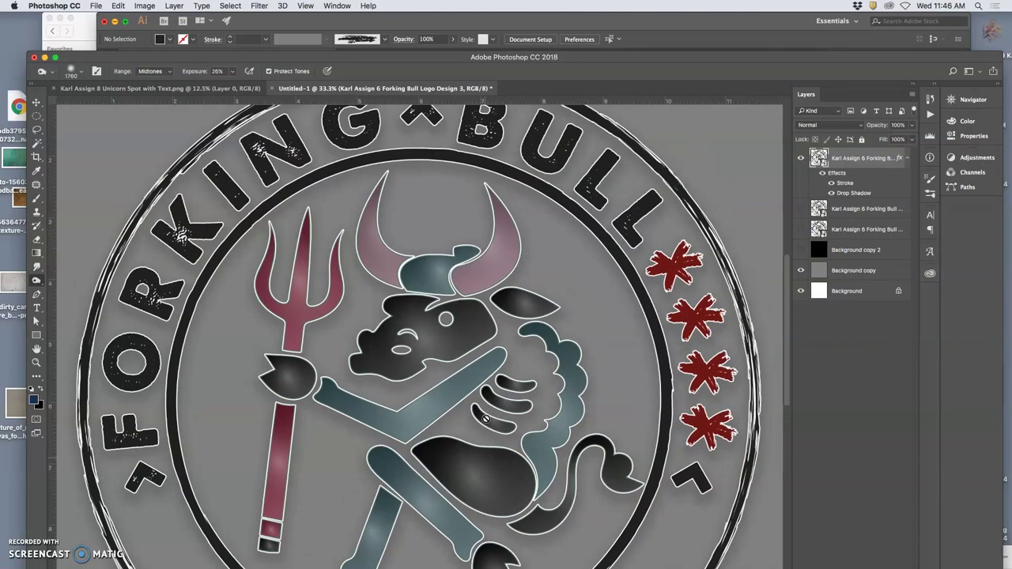
{"action": "scroll", "coordinate": [486, 419], "scroll_direction": "up", "scroll_amount": 2}
{"action": "key", "text": "super+minus"}
{"action": "key", "text": "super+minus"}
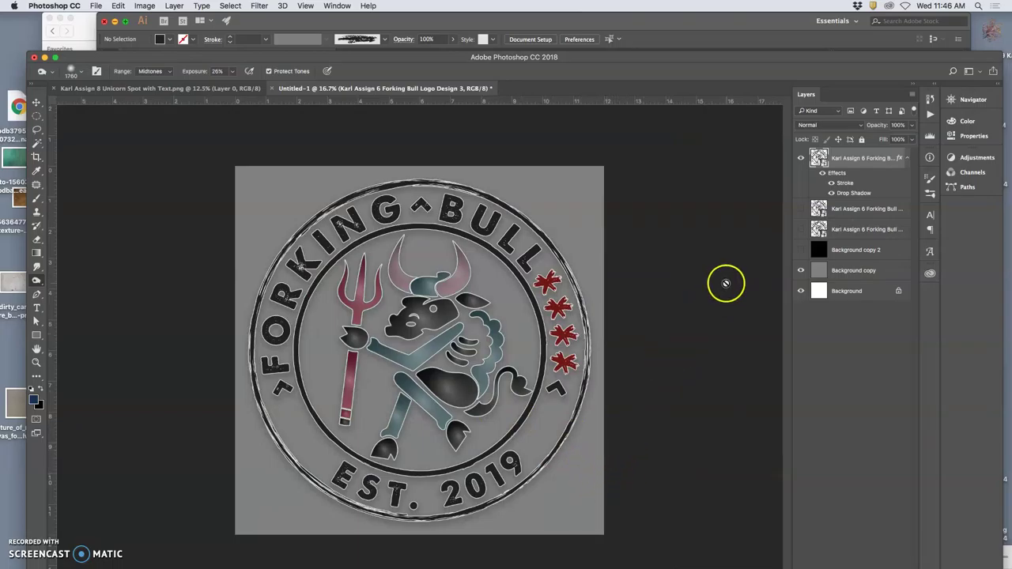
Step: Hide both Background layers and save the logo as a transparent PNG on the Desktop, prefixed 'RB'
{"action": "left_click", "coordinate": [802, 273]}
{"action": "left_click", "coordinate": [801, 292]}
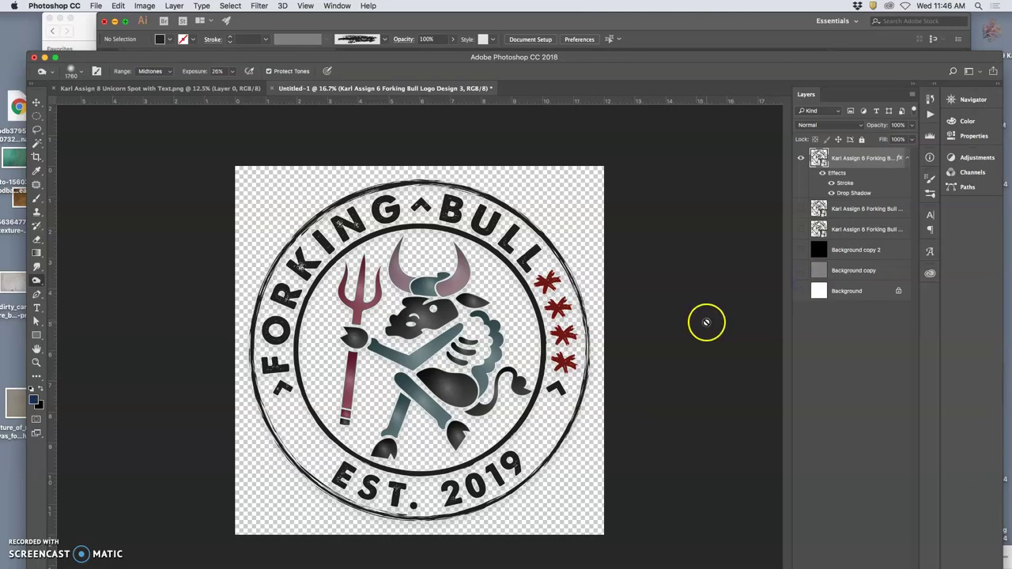
{"action": "left_click", "coordinate": [95, 6]}
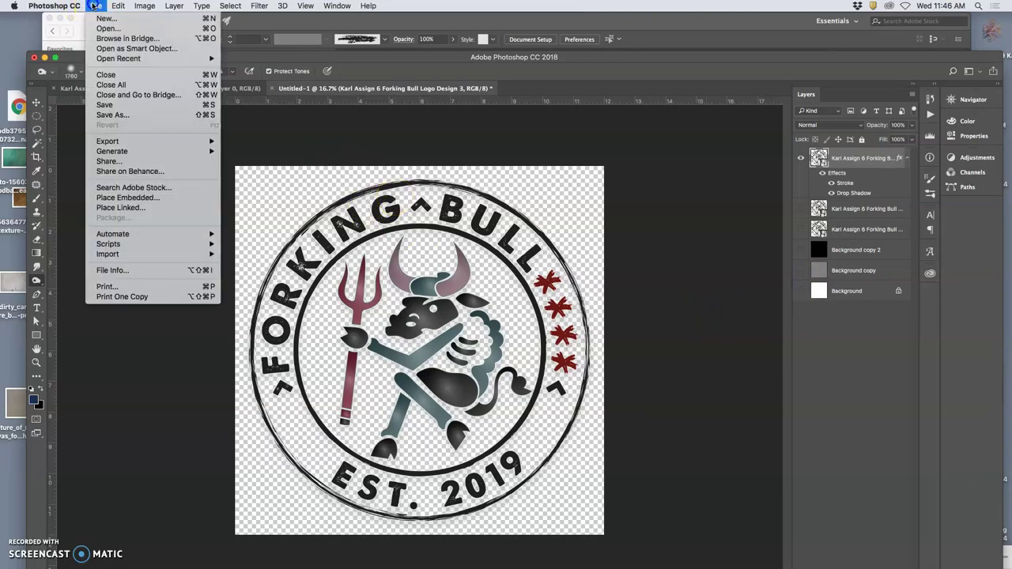
{"action": "left_click", "coordinate": [271, 124]}
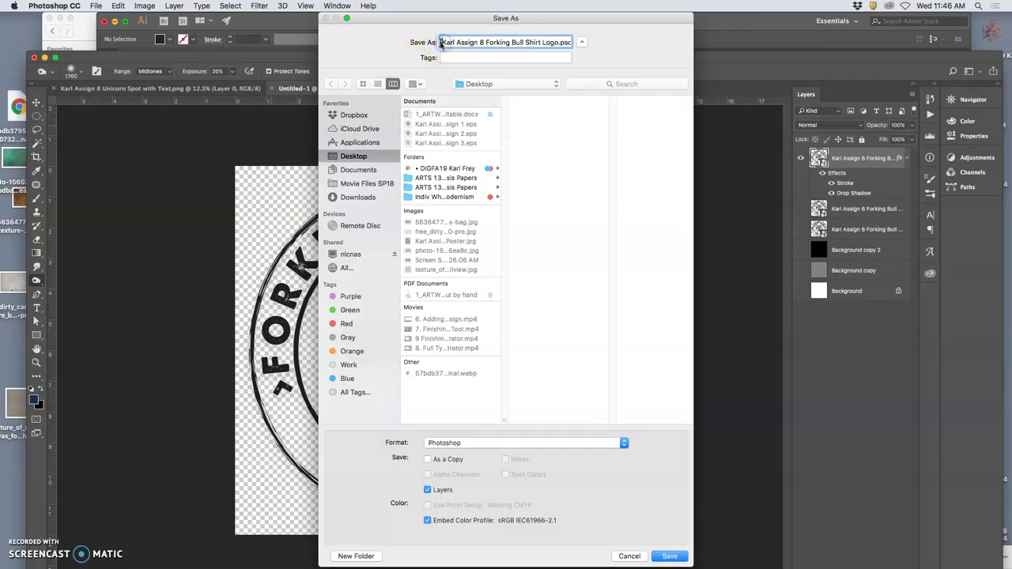
{"action": "left_click", "coordinate": [442, 43]}
{"action": "type", "text": "RB"}
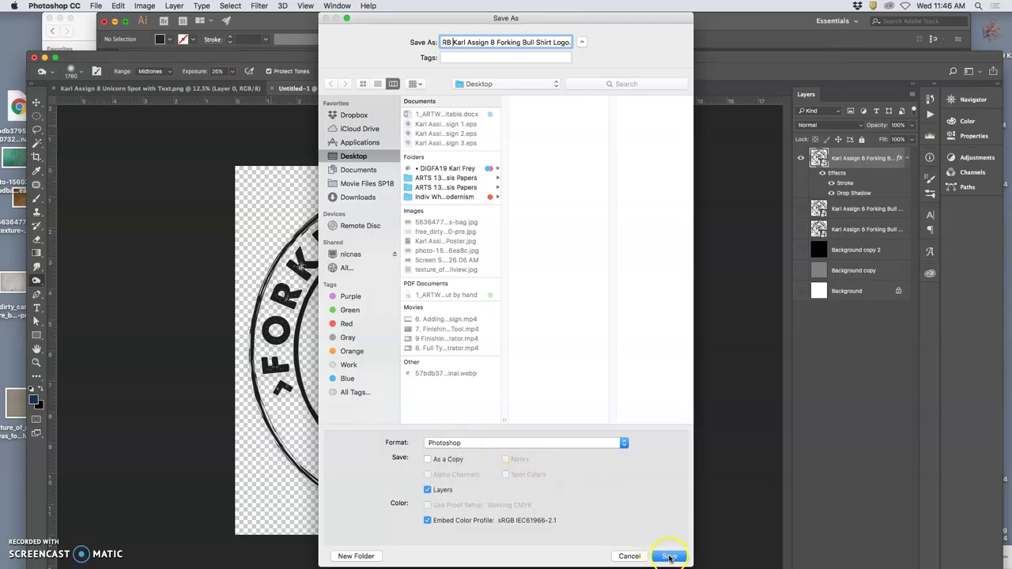
{"action": "left_click", "coordinate": [514, 444]}
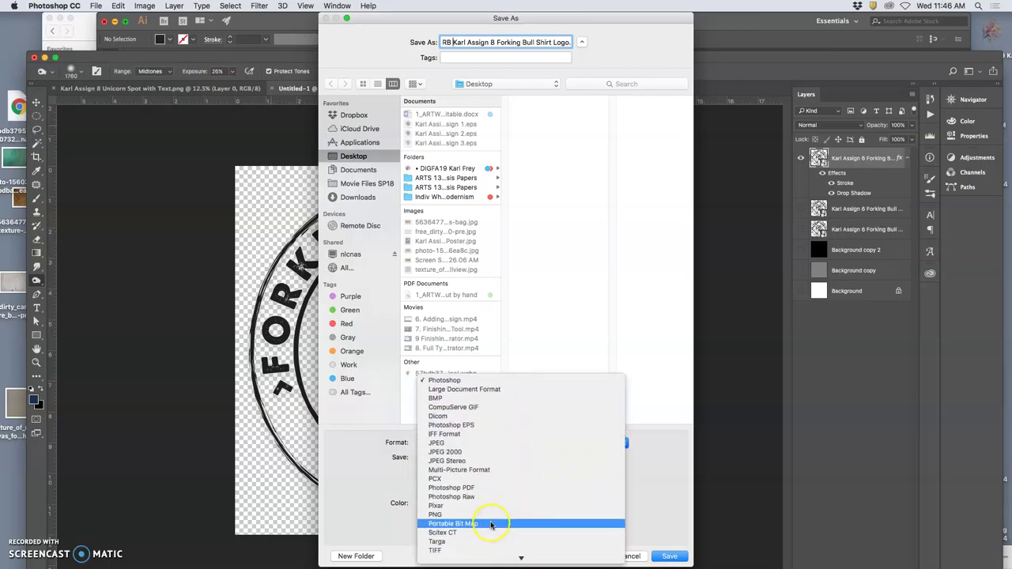
{"action": "left_click", "coordinate": [498, 515]}
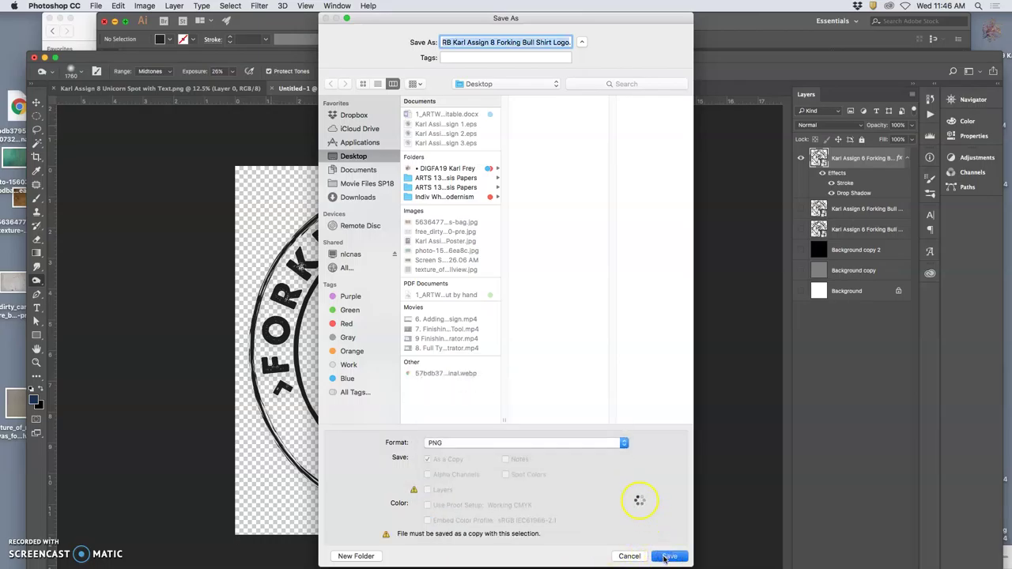
{"action": "left_click", "coordinate": [669, 557]}
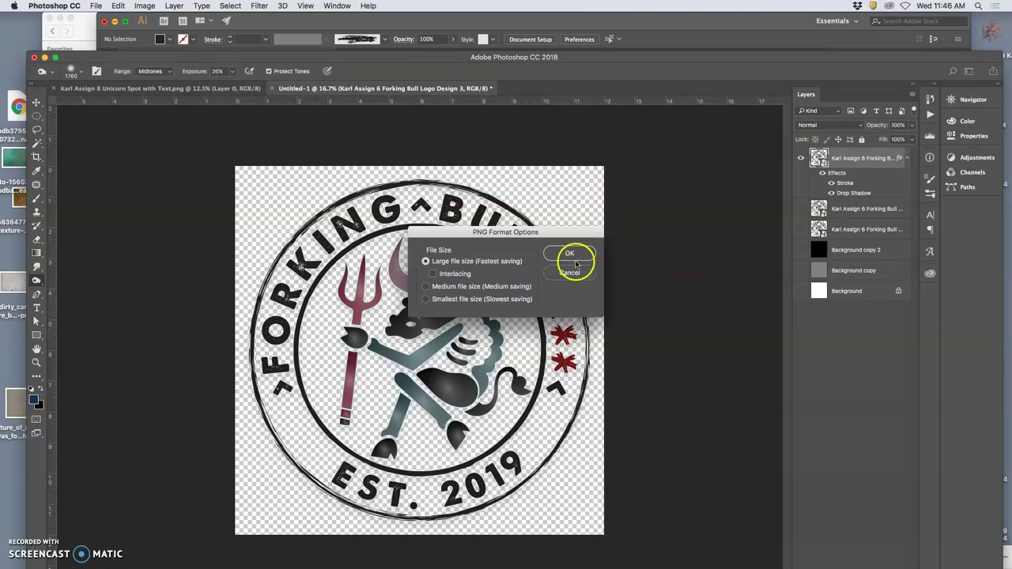
{"action": "left_click", "coordinate": [571, 254]}
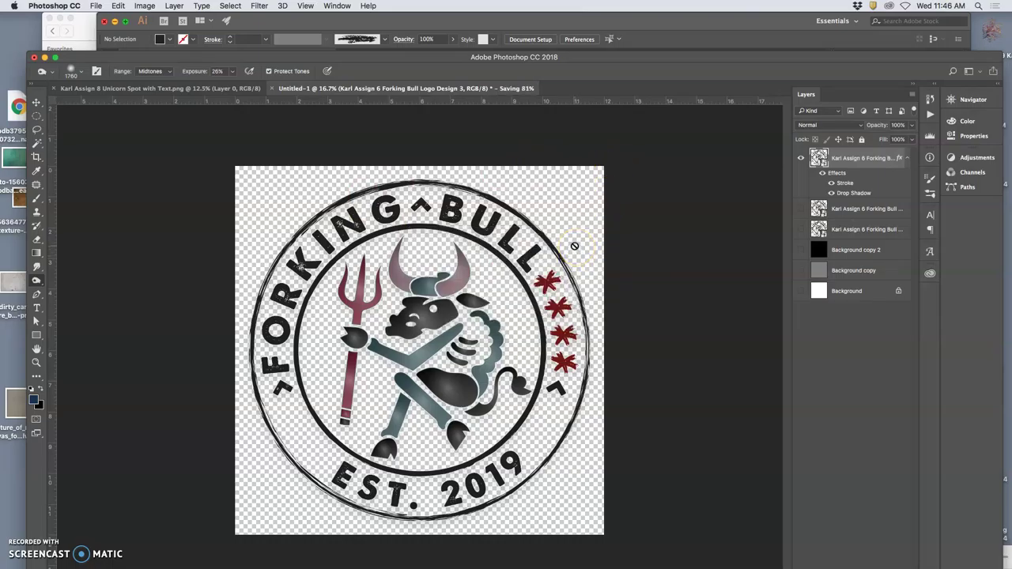
{"action": "mouse_move", "coordinate": [530, 566]}
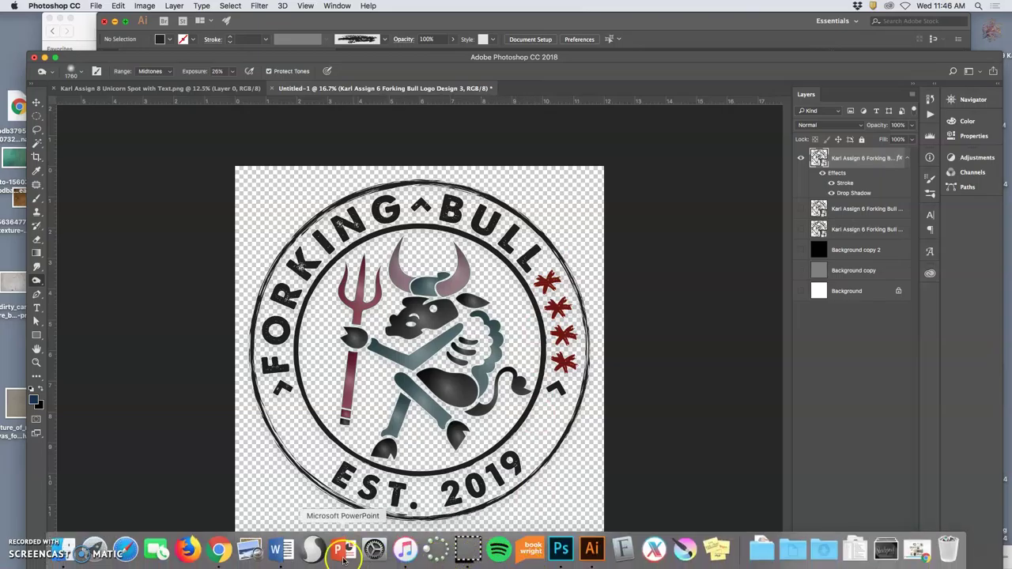
Step: Go to Redbubble's Add new work page from the account menu
{"action": "left_click", "coordinate": [219, 550]}
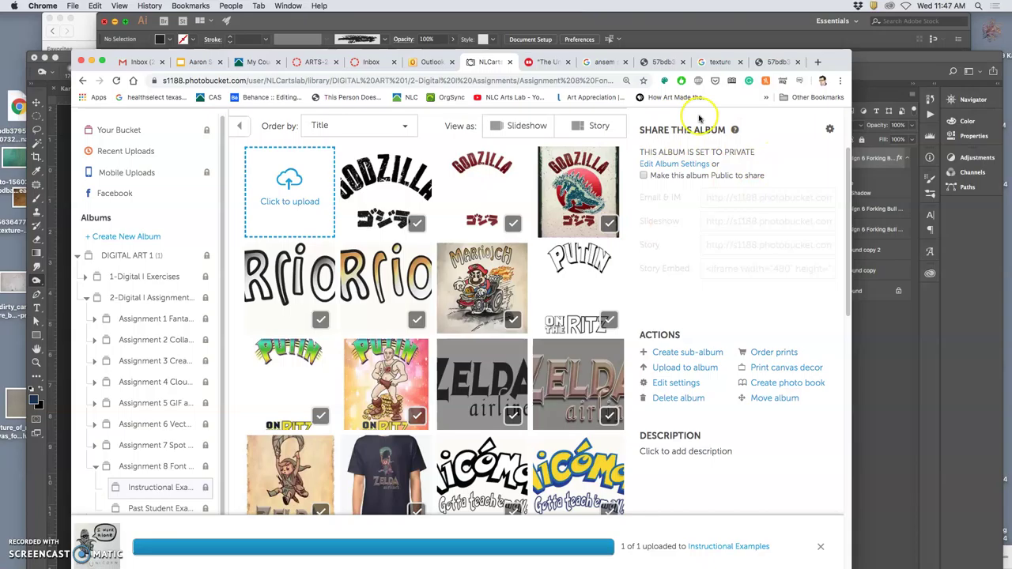
{"action": "left_click", "coordinate": [548, 63]}
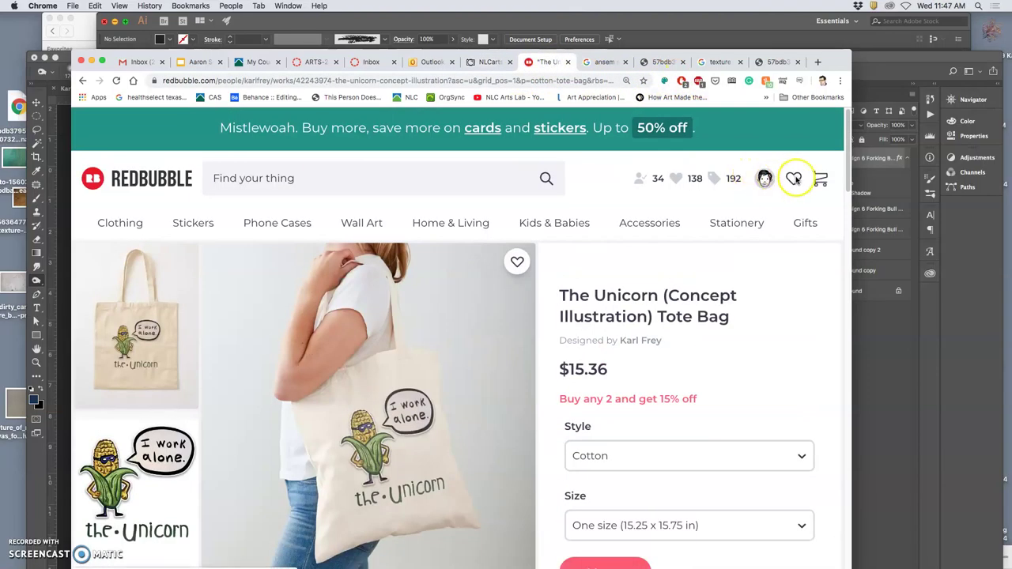
{"action": "left_click", "coordinate": [767, 180]}
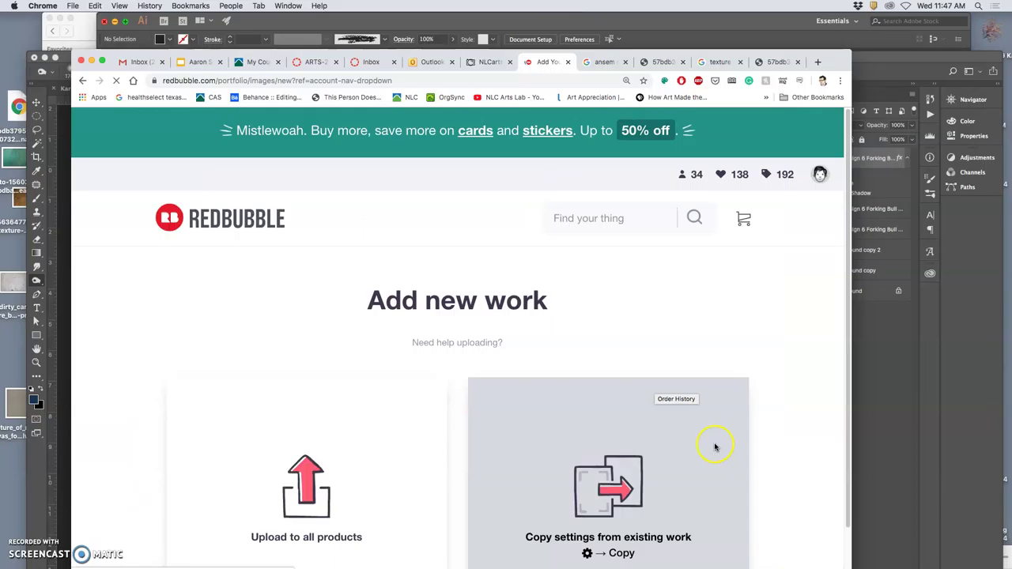
{"action": "left_click", "coordinate": [711, 450]}
{"action": "scroll", "coordinate": [687, 432], "scroll_direction": "down", "scroll_amount": 5}
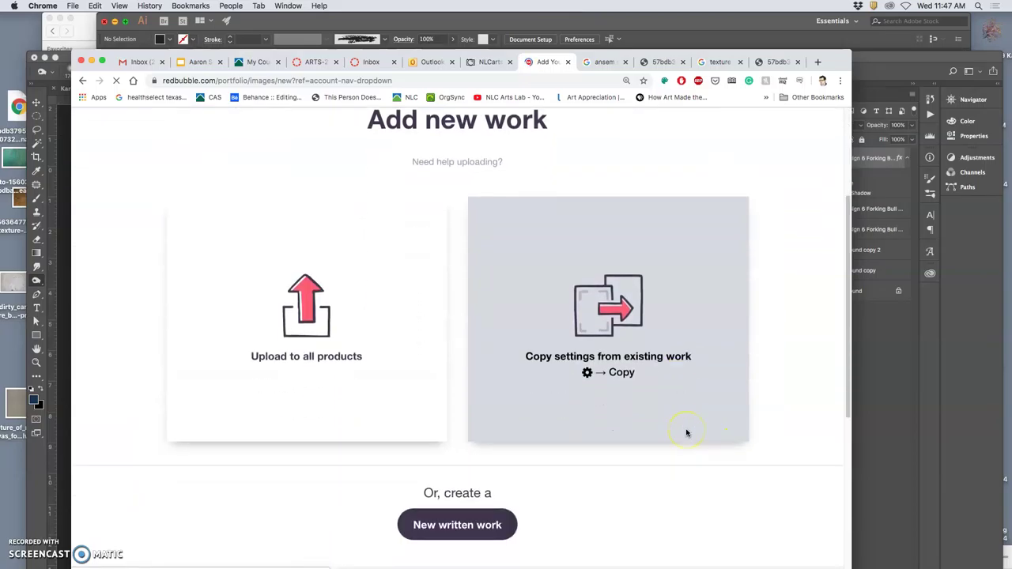
Step: Drag the Forking Bull logo PNG from the desktop onto the upload box
{"action": "key", "text": "F11"}
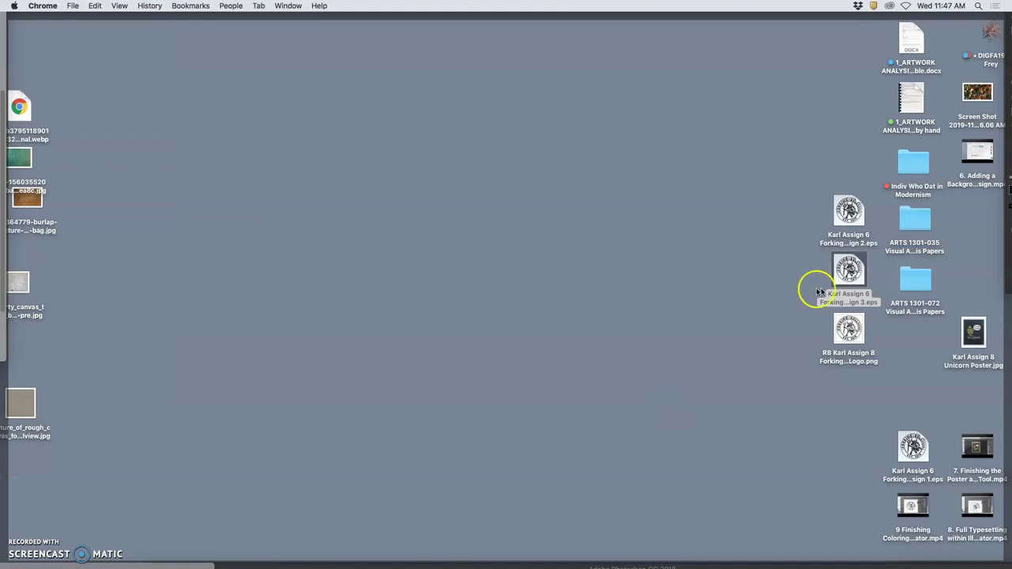
{"action": "left_click", "coordinate": [893, 348]}
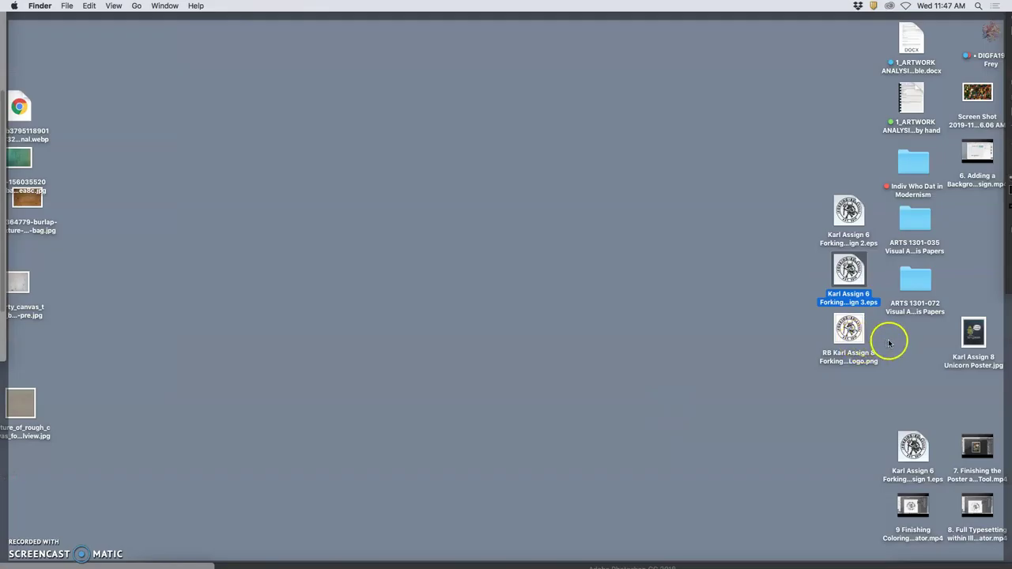
{"action": "left_click", "coordinate": [888, 340]}
{"action": "left_click", "coordinate": [860, 334]}
{"action": "key", "text": "F11"}
{"action": "left_click_drag", "start_coordinate": [861, 334], "coordinate": [332, 327]}
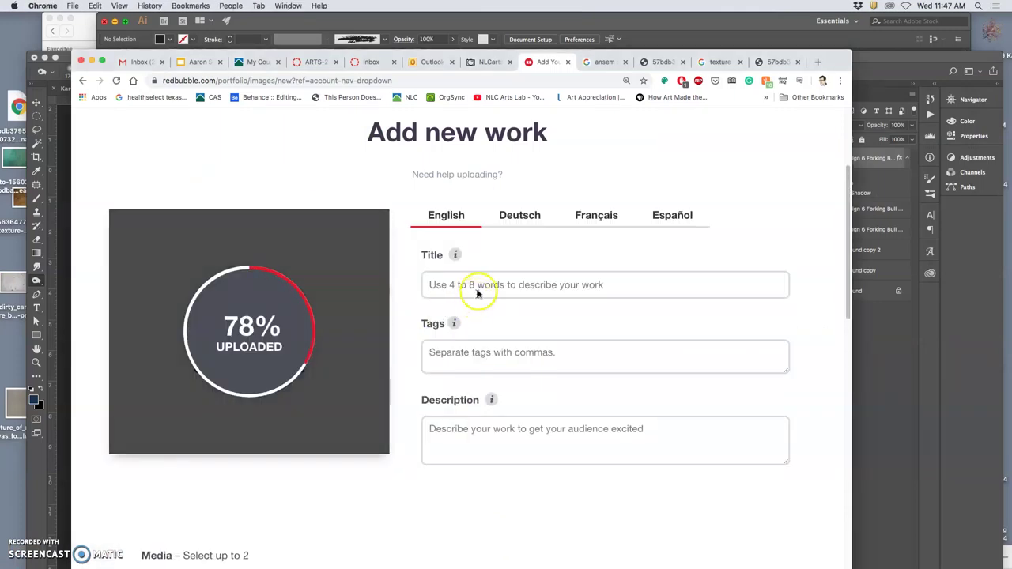
Step: Enter 'Forking Bull Combined Mark Logo Treatment' as the work's title
{"action": "left_click", "coordinate": [479, 290]}
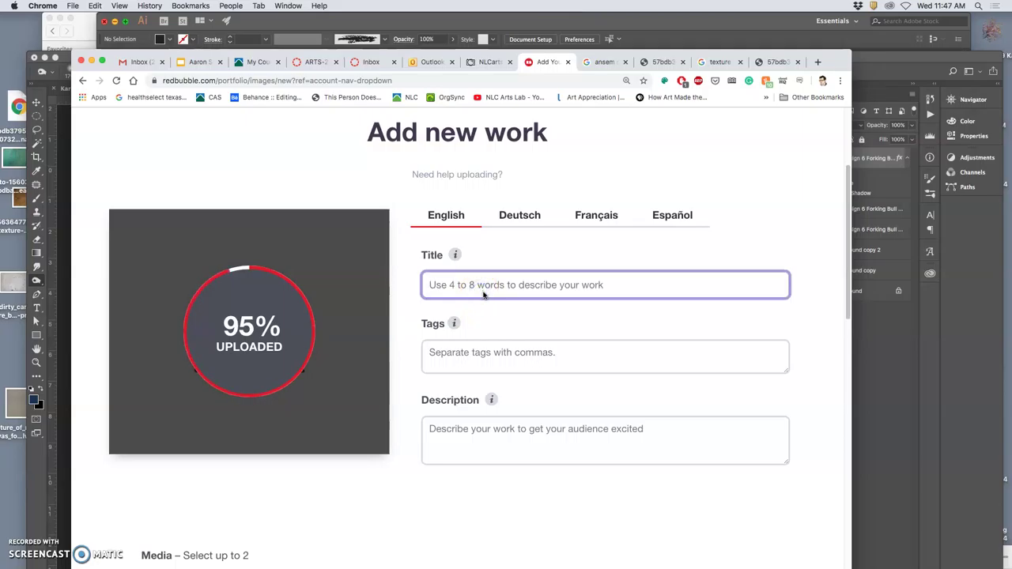
{"action": "type", "text": "Forking"}
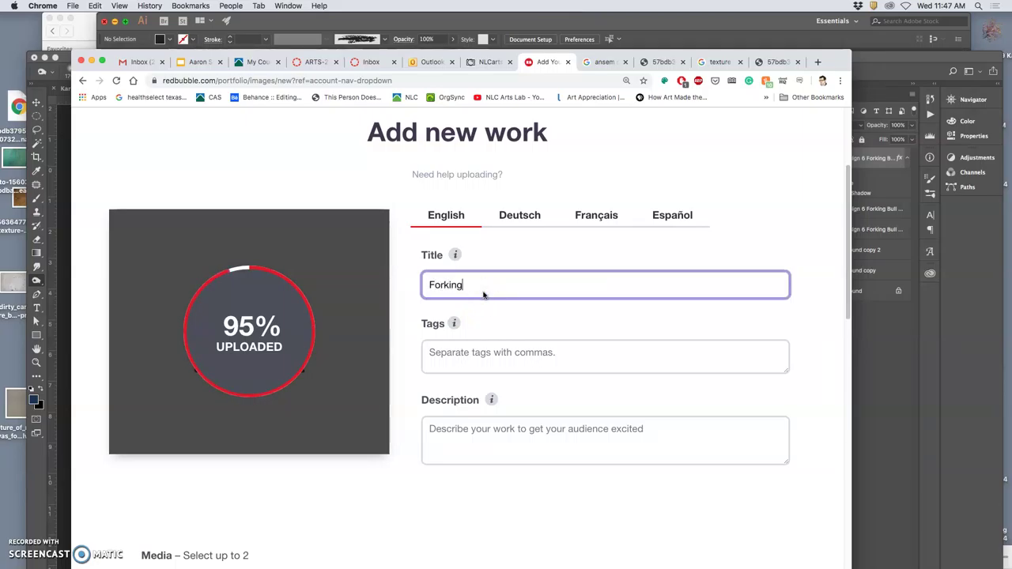
{"action": "type", "text": " Bull"}
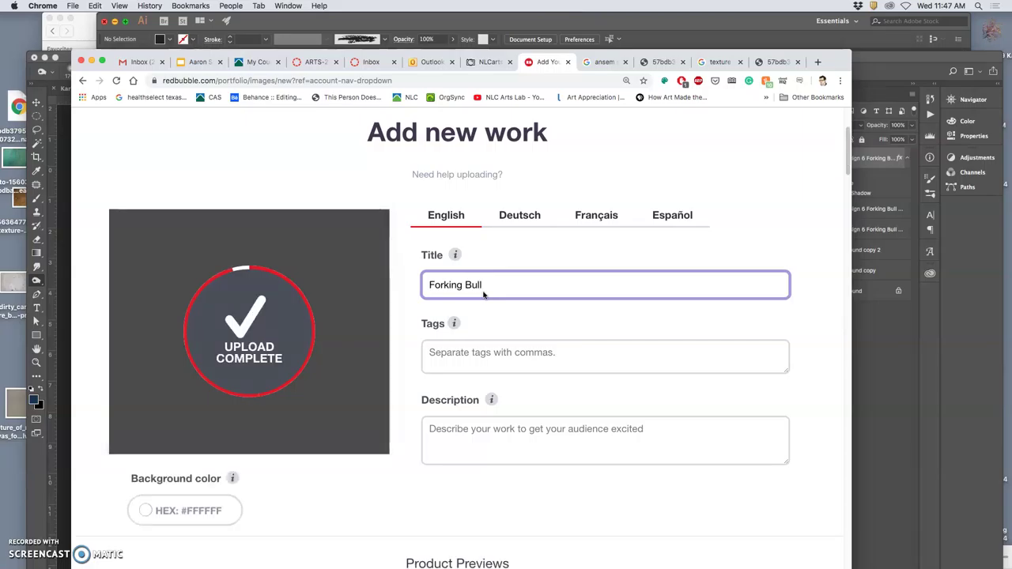
{"action": "type", "text": " Com"}
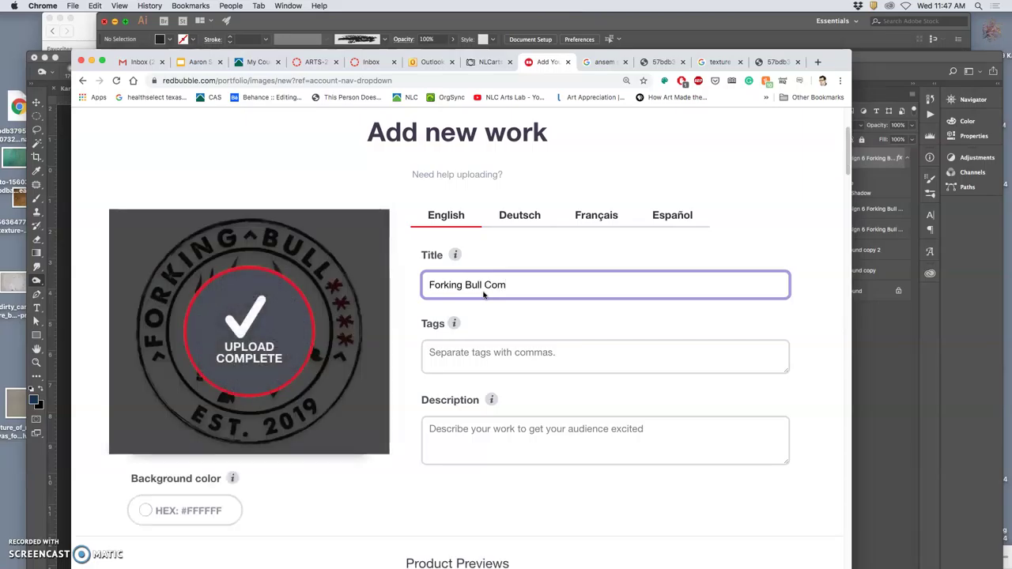
{"action": "type", "text": "bined Mark Logo Treatment"}
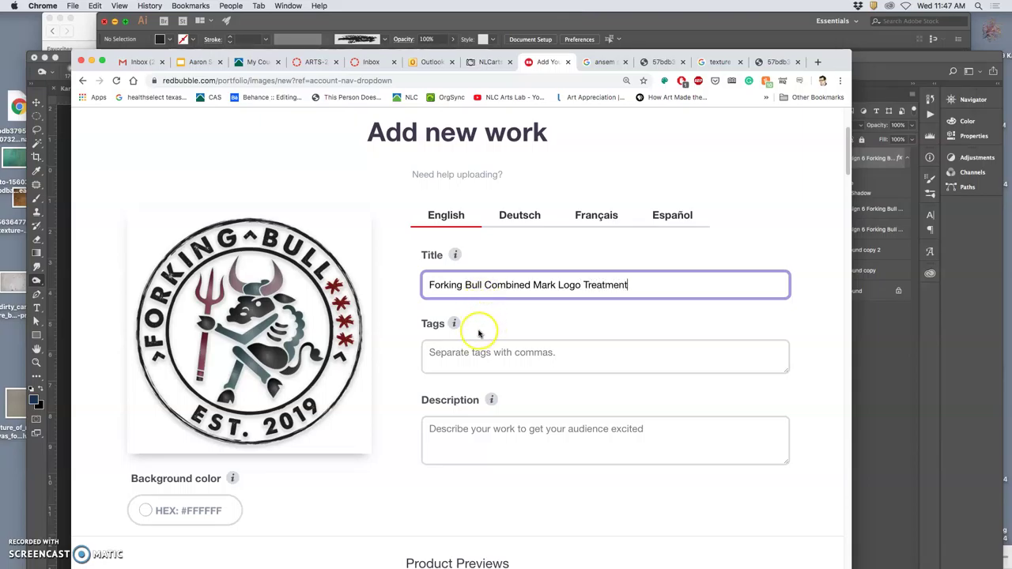
{"action": "scroll", "coordinate": [478, 334], "scroll_direction": "down", "scroll_amount": 1}
{"action": "scroll", "coordinate": [479, 334], "scroll_direction": "down", "scroll_amount": 3}
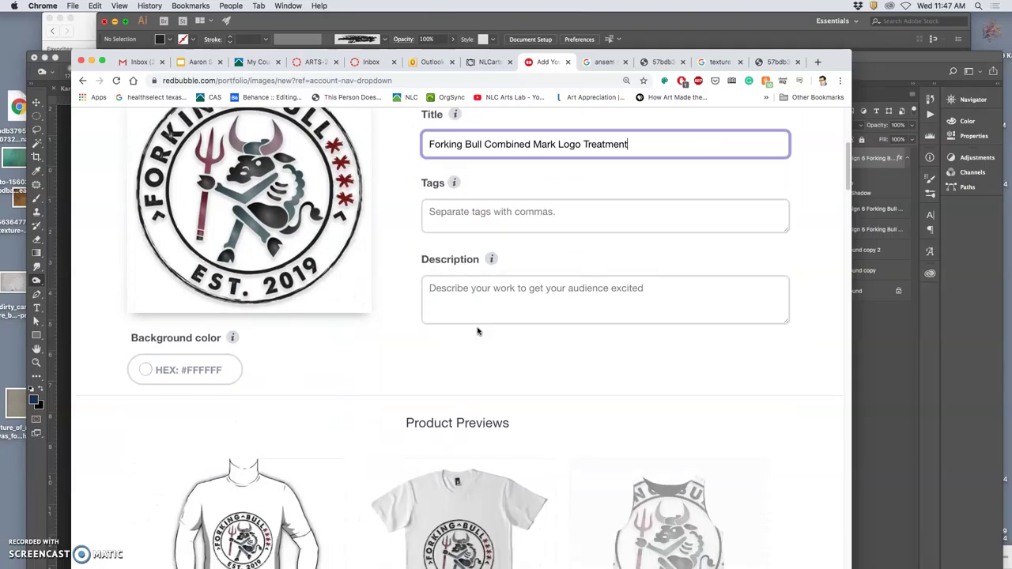
{"action": "scroll", "coordinate": [479, 332], "scroll_direction": "down", "scroll_amount": 6}
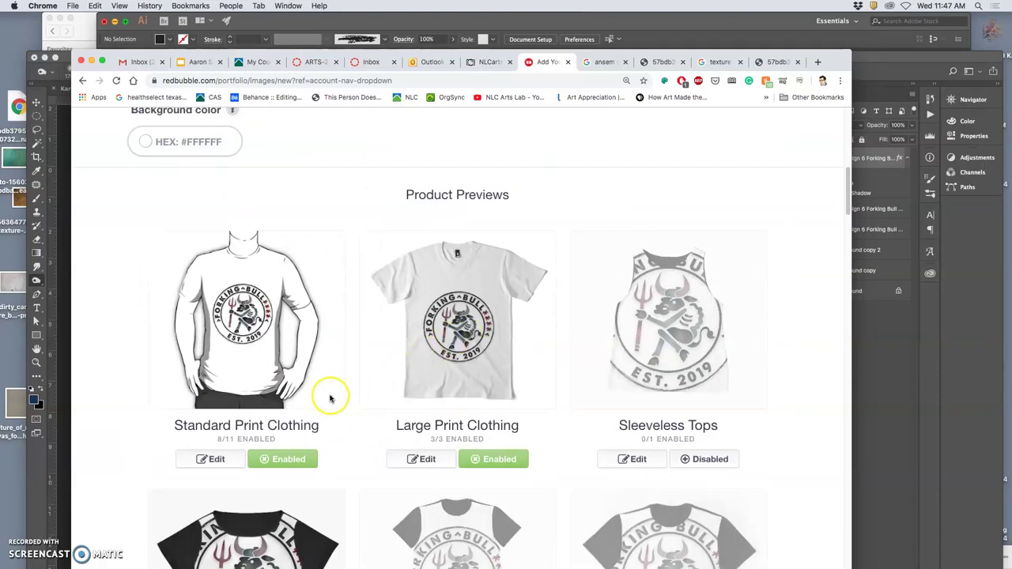
Step: Open the Standard Print Clothing editor and move the logo slightly higher on the t-shirt
{"action": "left_click", "coordinate": [240, 458]}
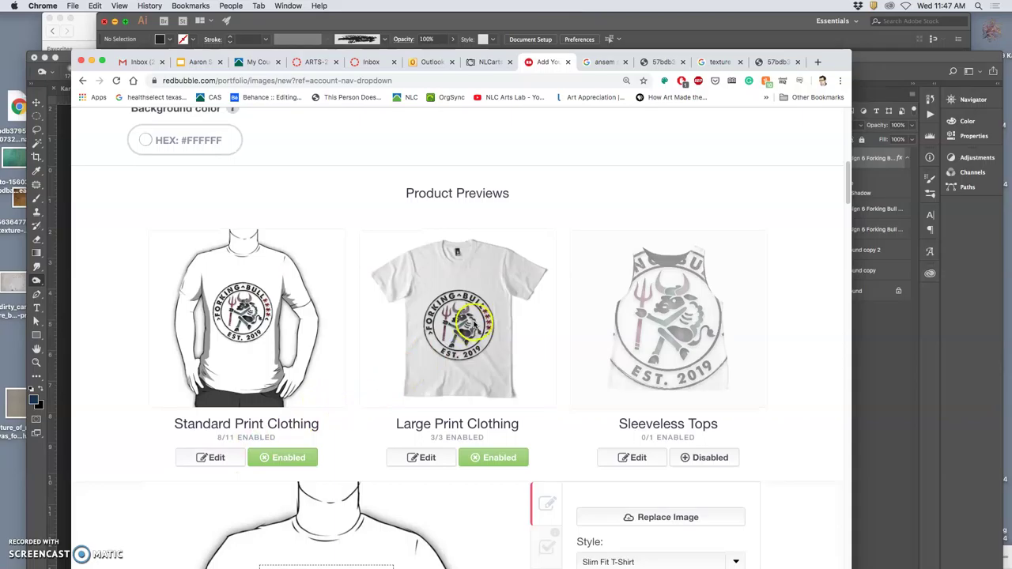
{"action": "scroll", "coordinate": [425, 360], "scroll_direction": "down", "scroll_amount": 8}
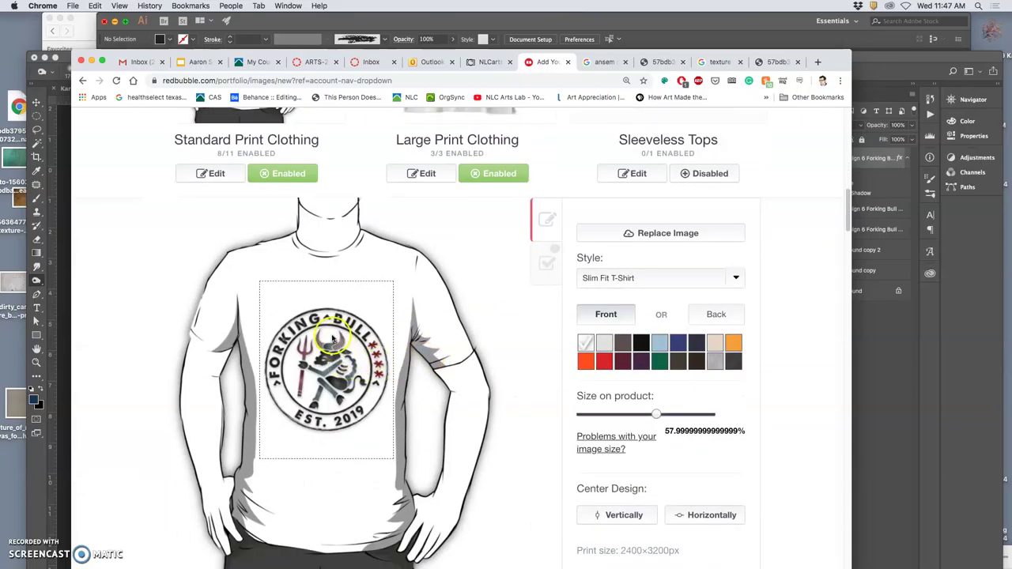
{"action": "left_click_drag", "start_coordinate": [330, 326], "coordinate": [330, 310]}
{"action": "scroll", "coordinate": [354, 329], "scroll_direction": "up", "scroll_amount": 6}
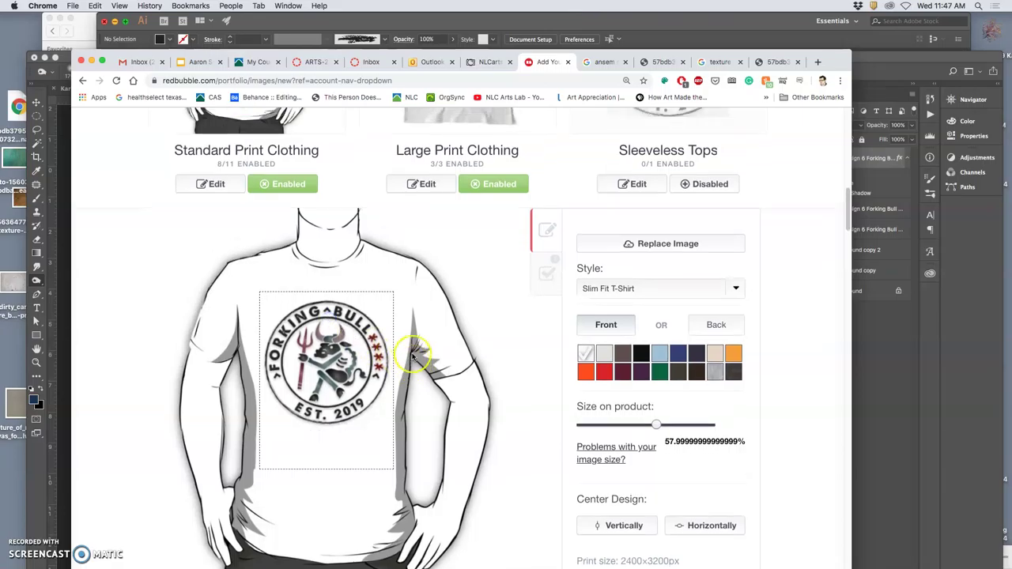
{"action": "scroll", "coordinate": [392, 352], "scroll_direction": "down", "scroll_amount": 5}
{"action": "scroll", "coordinate": [534, 406], "scroll_direction": "up", "scroll_amount": 4}
{"action": "scroll", "coordinate": [543, 401], "scroll_direction": "down", "scroll_amount": 5}
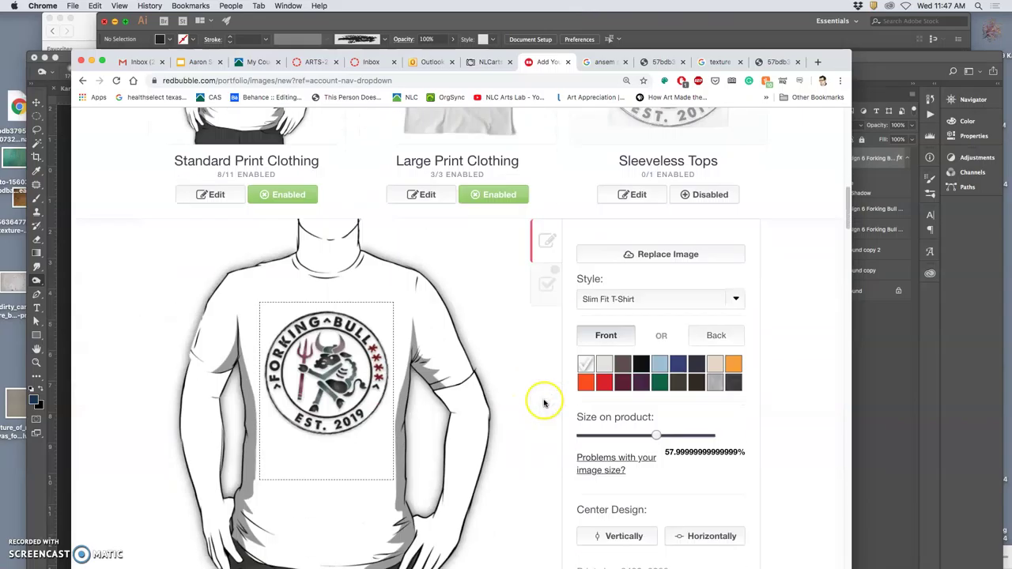
Step: Preview the shirt in charcoal, navy and dark brown, finally choosing heather grey
{"action": "left_click", "coordinate": [713, 383]}
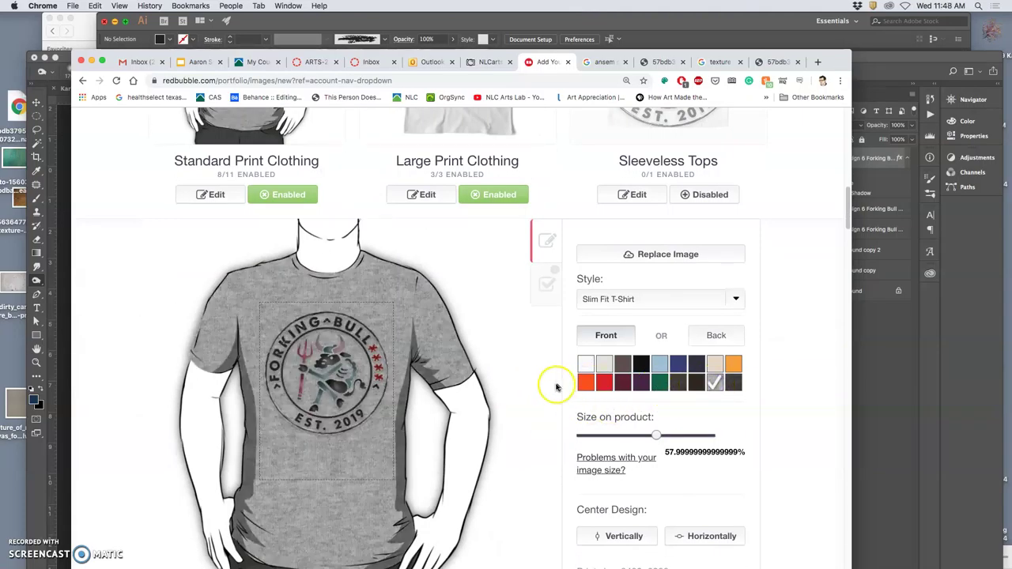
{"action": "scroll", "coordinate": [556, 388], "scroll_direction": "up", "scroll_amount": 5}
{"action": "scroll", "coordinate": [556, 387], "scroll_direction": "down", "scroll_amount": 1}
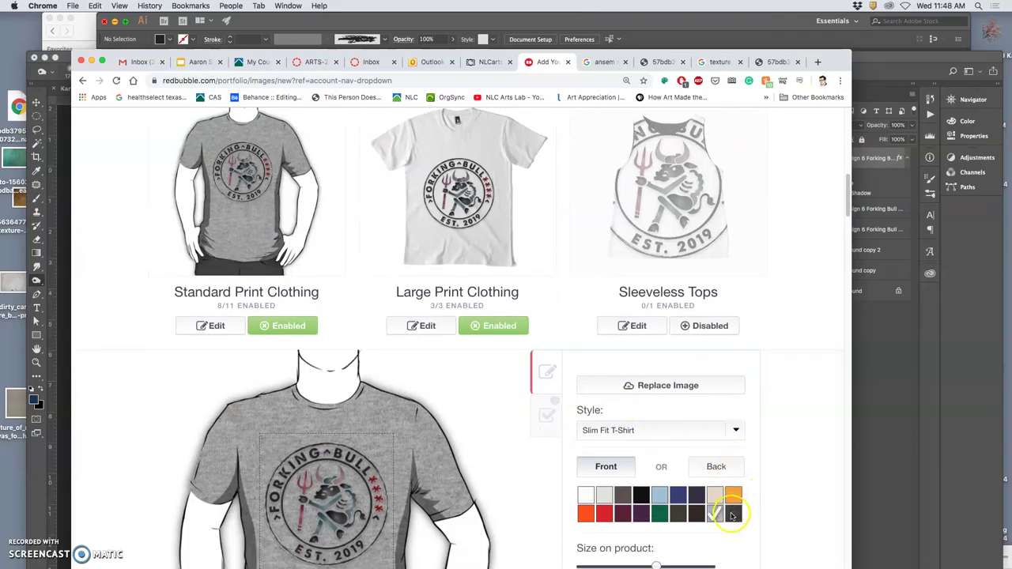
{"action": "left_click", "coordinate": [733, 516]}
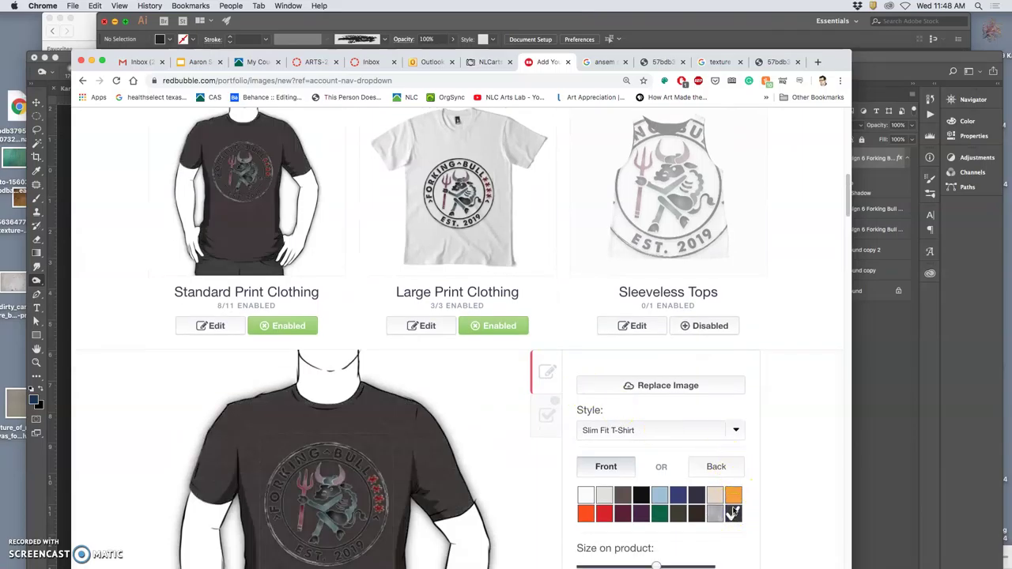
{"action": "left_click", "coordinate": [696, 496]}
{"action": "scroll", "coordinate": [625, 467], "scroll_direction": "down", "scroll_amount": 1}
{"action": "left_click", "coordinate": [714, 503]}
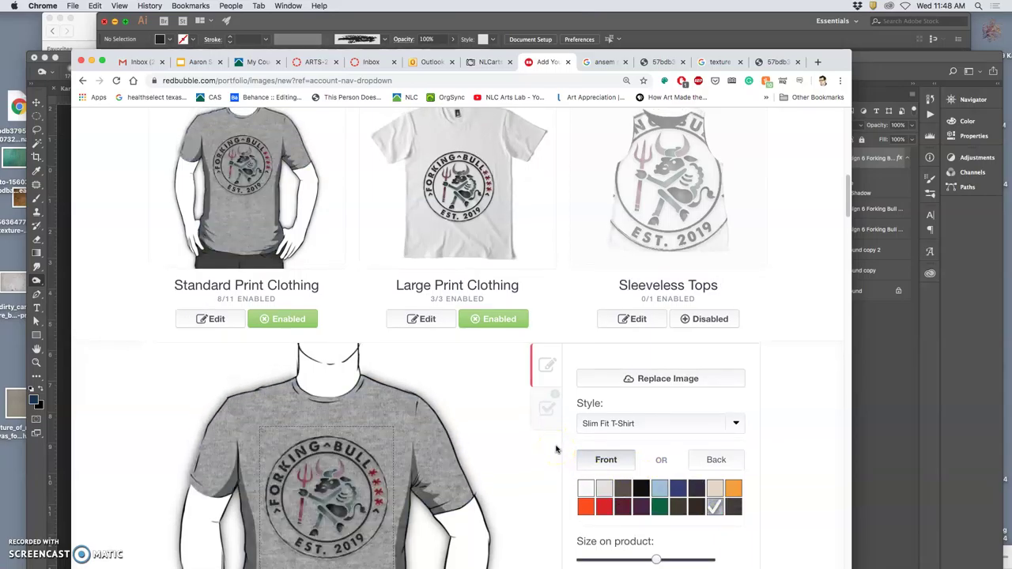
{"action": "left_click", "coordinate": [679, 503]}
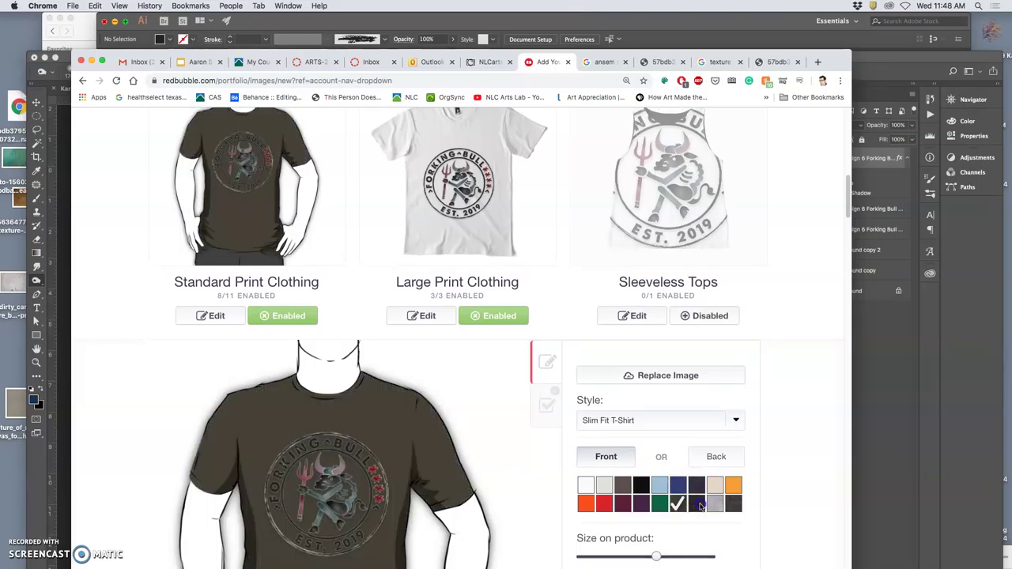
{"action": "left_click", "coordinate": [699, 505]}
{"action": "left_click", "coordinate": [719, 505]}
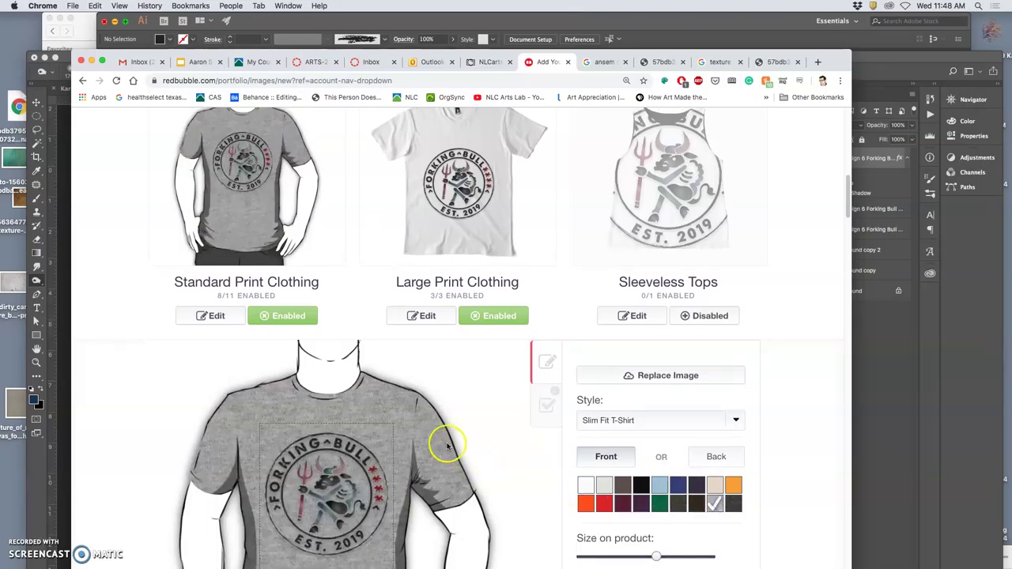
{"action": "scroll", "coordinate": [419, 435], "scroll_direction": "down", "scroll_amount": 3}
{"action": "scroll", "coordinate": [420, 439], "scroll_direction": "up", "scroll_amount": 1}
Step: Shrink the shirt design to 50% and centre it horizontally on the Slim Fit T-Shirt
{"action": "left_click_drag", "start_coordinate": [657, 479], "coordinate": [646, 479]}
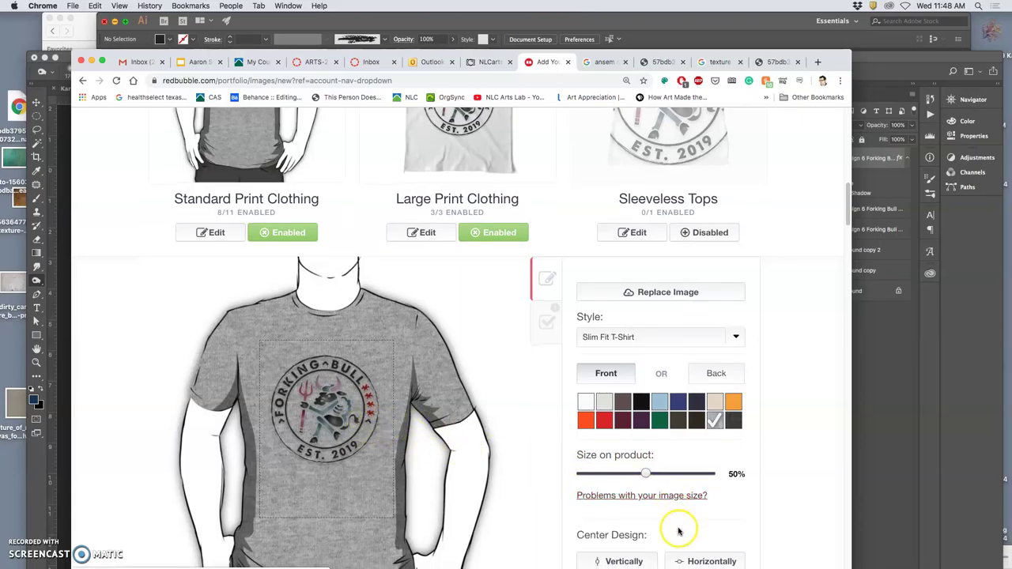
{"action": "left_click", "coordinate": [699, 561]}
{"action": "scroll", "coordinate": [400, 447], "scroll_direction": "up", "scroll_amount": 1}
{"action": "scroll", "coordinate": [399, 447], "scroll_direction": "up", "scroll_amount": 3}
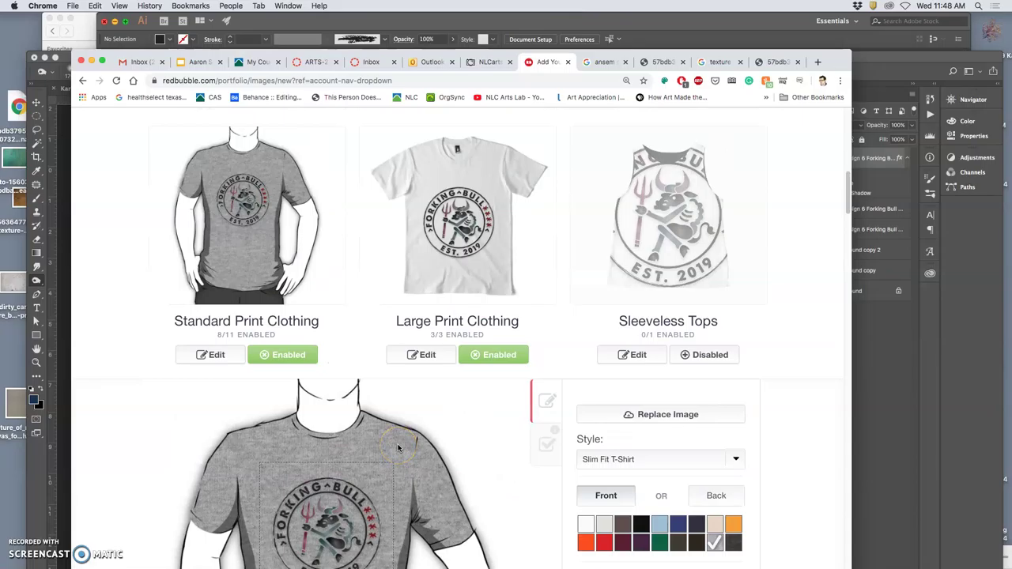
{"action": "left_click_drag", "start_coordinate": [336, 477], "coordinate": [335, 478]}
{"action": "scroll", "coordinate": [481, 470], "scroll_direction": "down", "scroll_amount": 2}
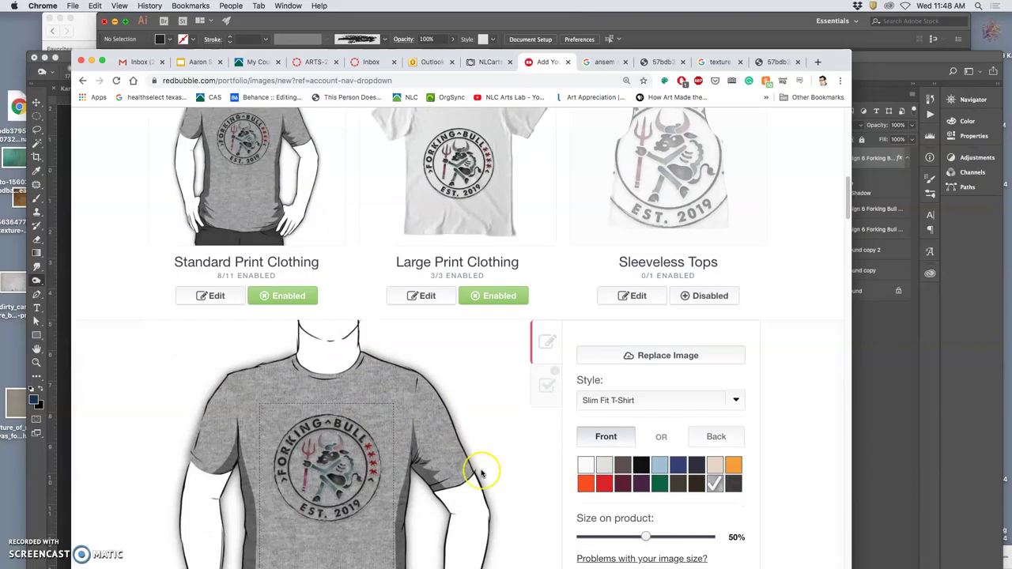
{"action": "scroll", "coordinate": [481, 471], "scroll_direction": "down", "scroll_amount": 2}
{"action": "left_click", "coordinate": [696, 528]}
{"action": "scroll", "coordinate": [534, 470], "scroll_direction": "up", "scroll_amount": 5}
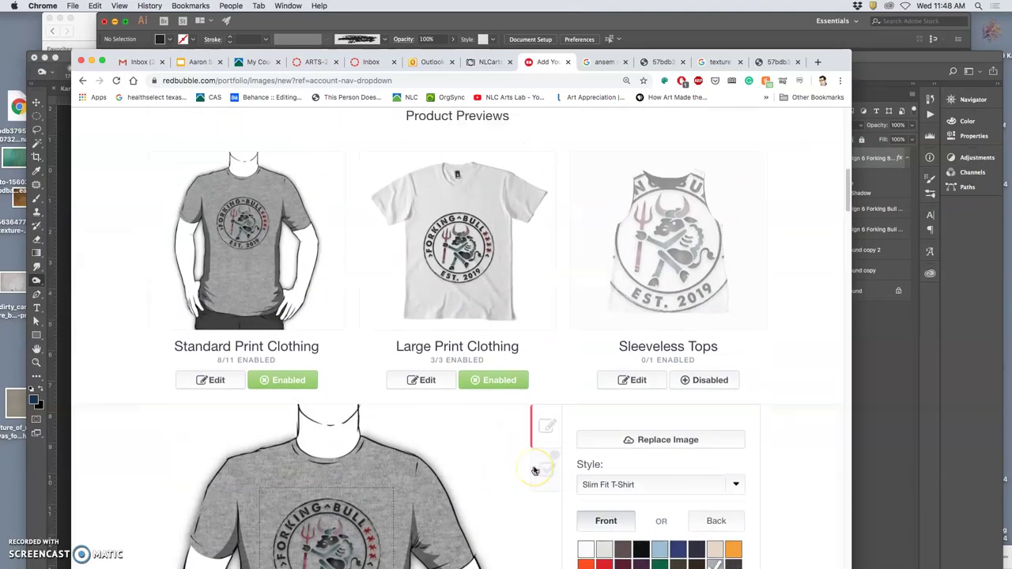
{"action": "scroll", "coordinate": [490, 431], "scroll_direction": "down", "scroll_amount": 8}
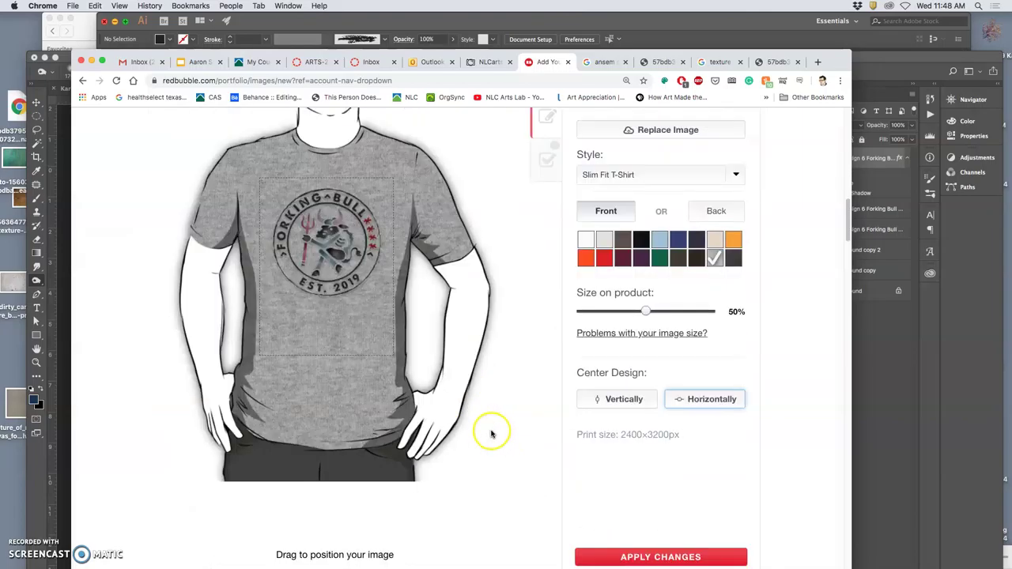
Step: Apply the Standard Print Clothing changes and reopen its design settings
{"action": "left_click", "coordinate": [621, 555]}
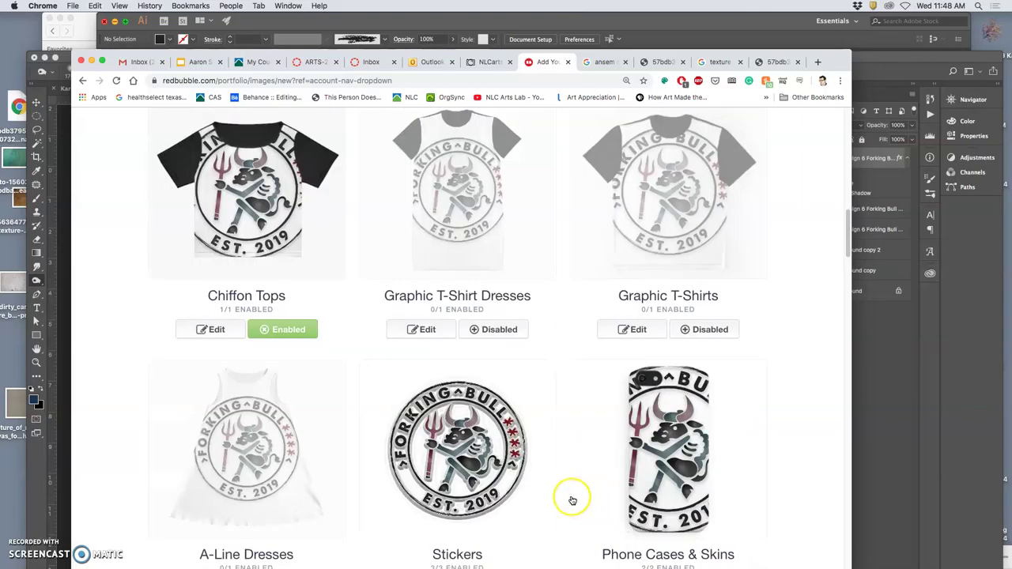
{"action": "scroll", "coordinate": [578, 501], "scroll_direction": "up", "scroll_amount": 5}
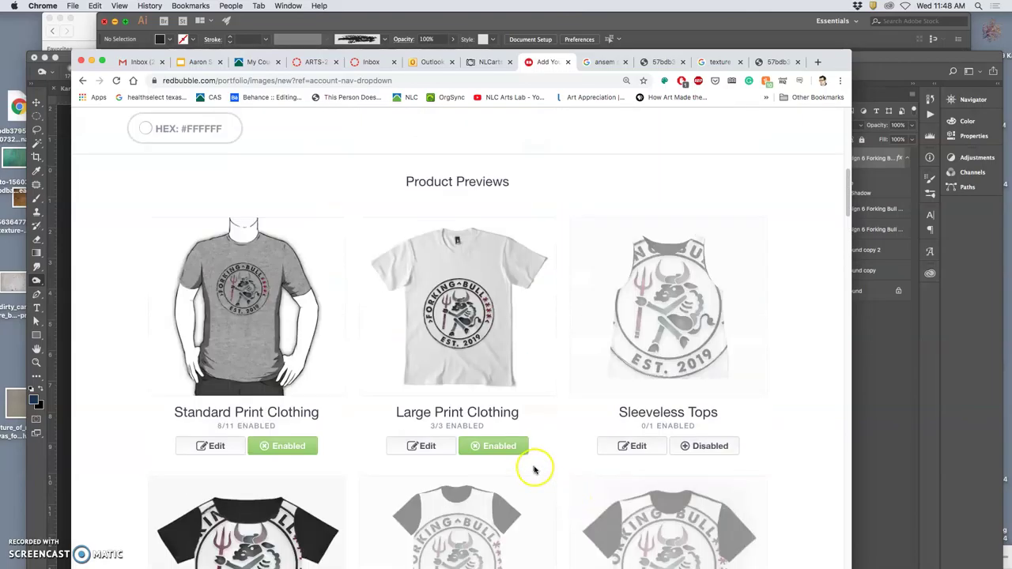
{"action": "left_click", "coordinate": [215, 446]}
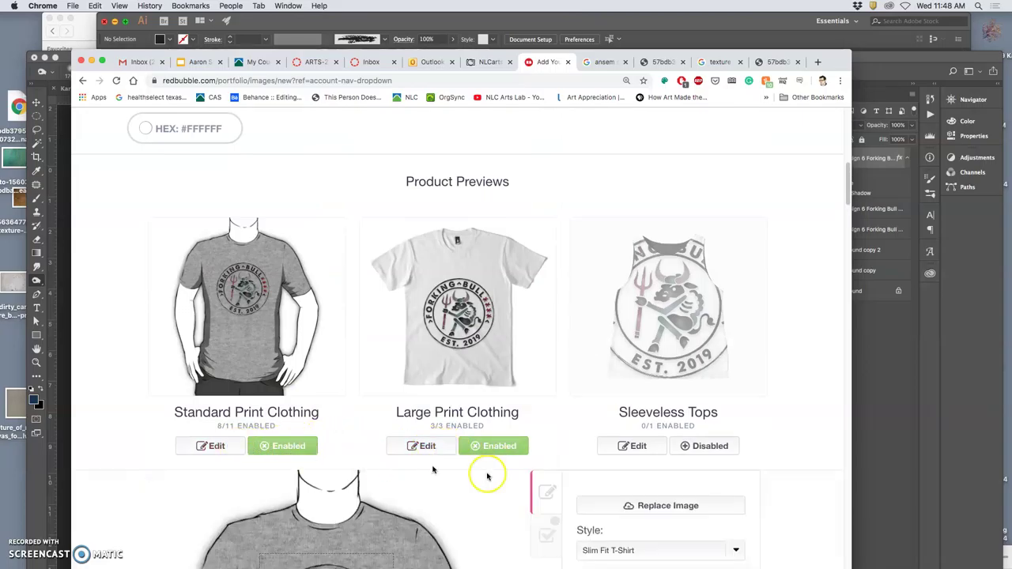
{"action": "scroll", "coordinate": [524, 479], "scroll_direction": "down", "scroll_amount": 6}
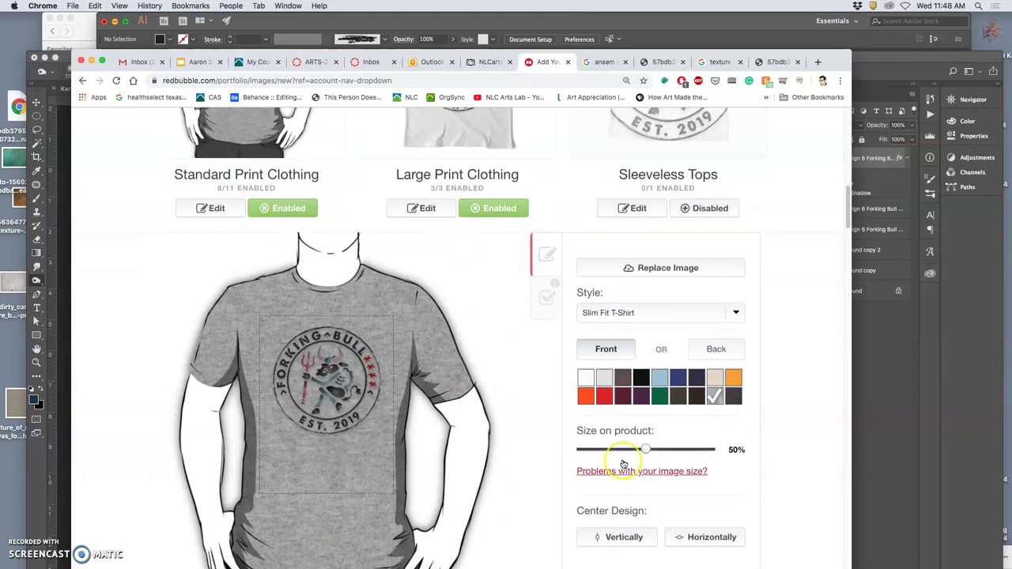
Step: Preview the shirt in light grey, red and orange-red, then return to heather grey
{"action": "left_click", "coordinate": [604, 377]}
{"action": "scroll", "coordinate": [563, 423], "scroll_direction": "up", "scroll_amount": 2}
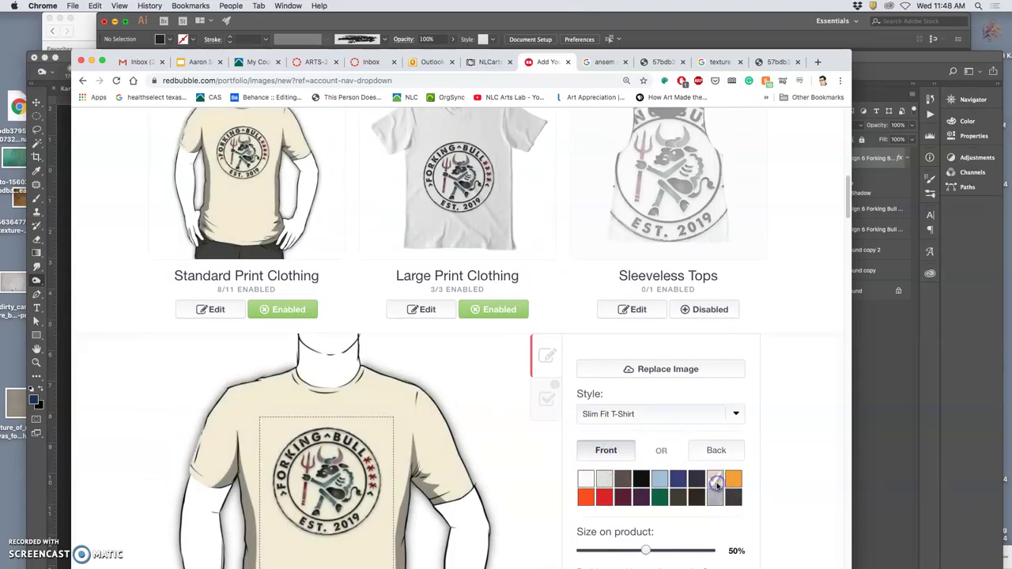
{"action": "left_click", "coordinate": [604, 497]}
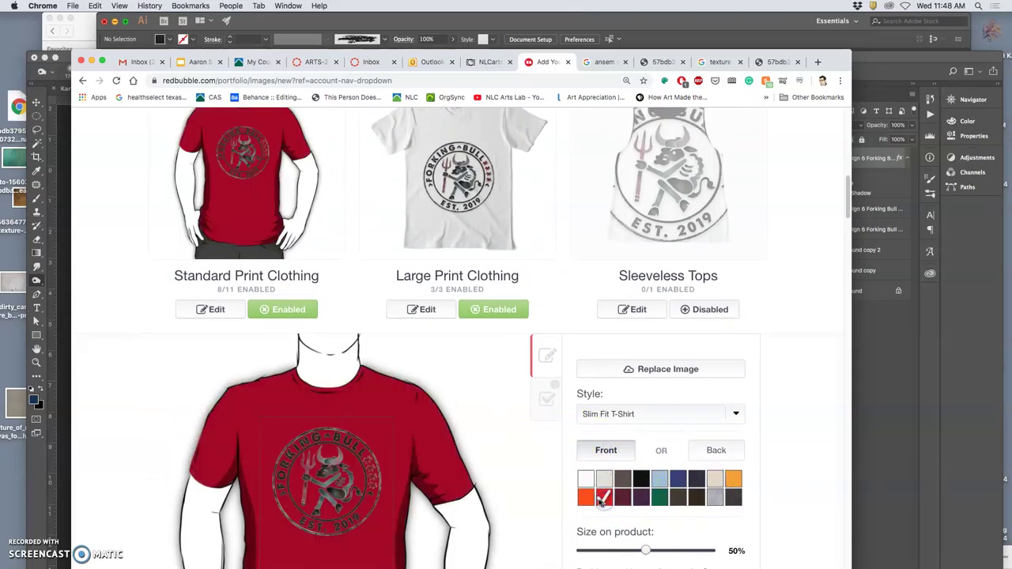
{"action": "left_click", "coordinate": [585, 496]}
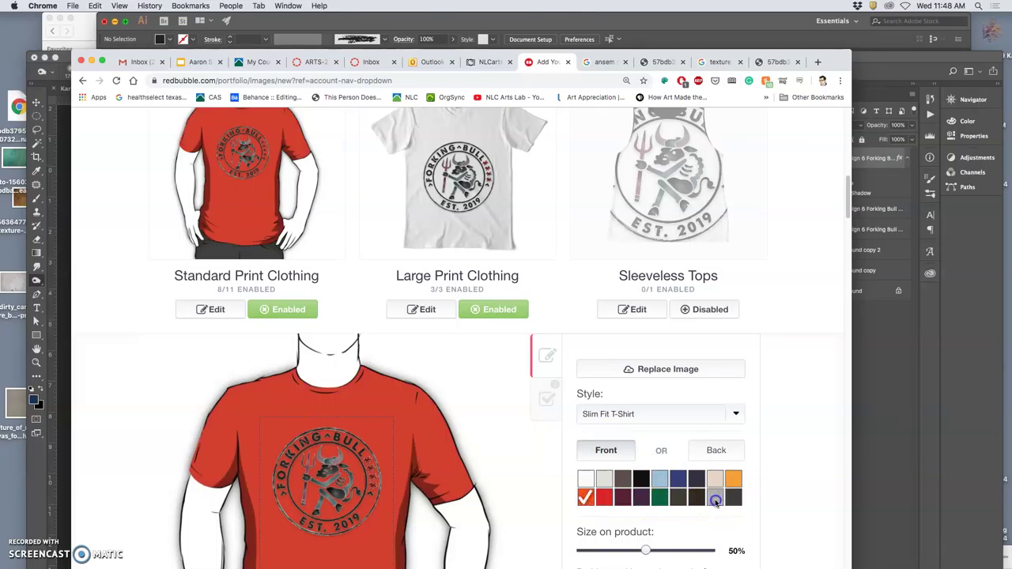
{"action": "left_click", "coordinate": [715, 498]}
{"action": "scroll", "coordinate": [546, 481], "scroll_direction": "up", "scroll_amount": 2}
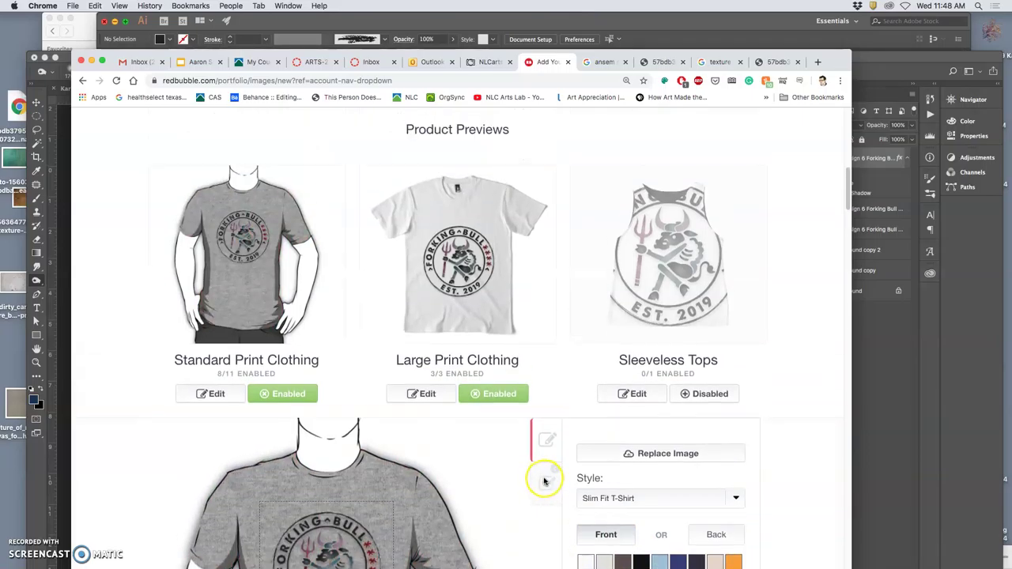
{"action": "scroll", "coordinate": [544, 481], "scroll_direction": "down", "scroll_amount": 5}
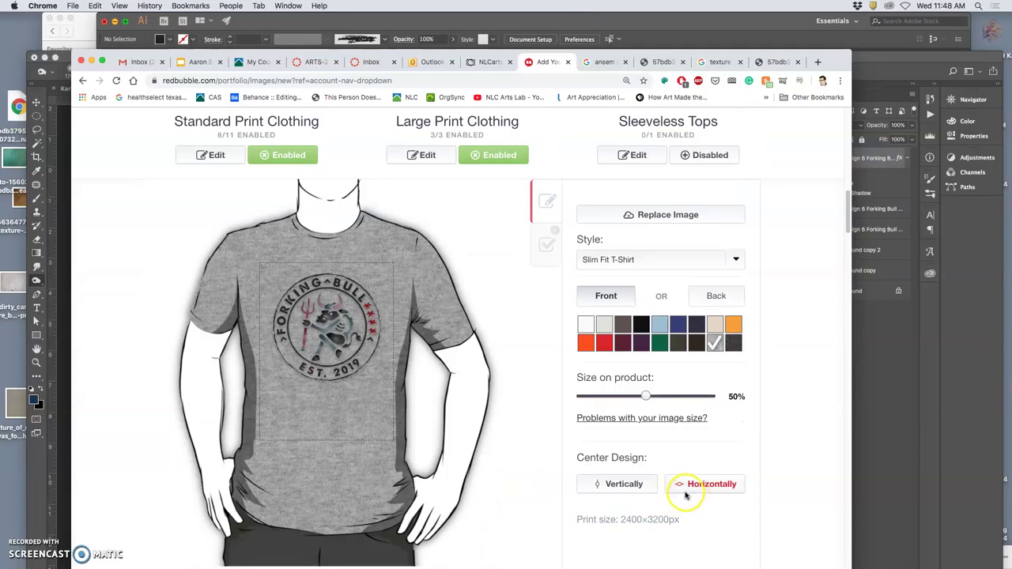
{"action": "scroll", "coordinate": [685, 495], "scroll_direction": "down", "scroll_amount": 2}
{"action": "scroll", "coordinate": [606, 490], "scroll_direction": "down", "scroll_amount": 10}
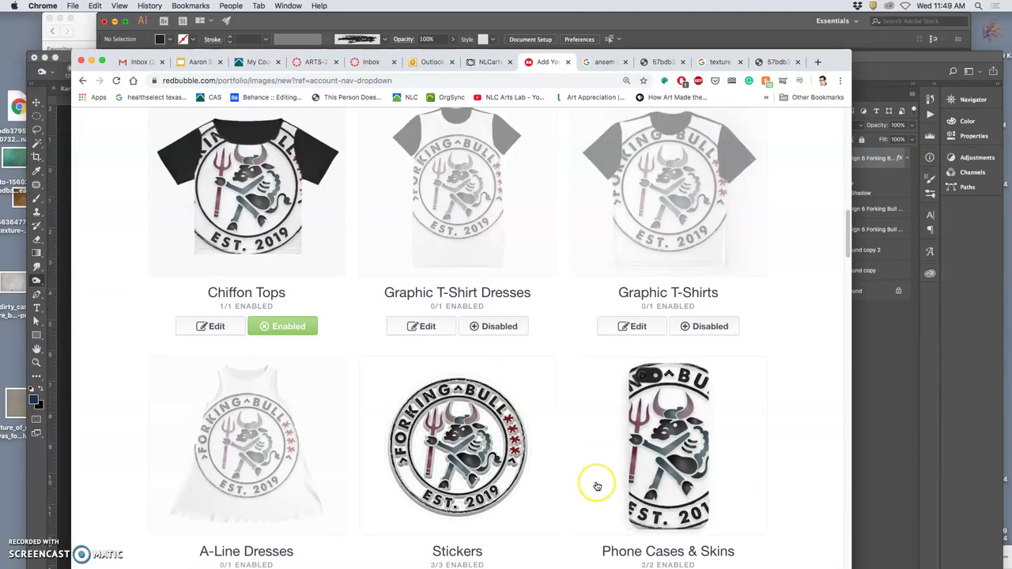
{"action": "scroll", "coordinate": [597, 486], "scroll_direction": "up", "scroll_amount": 5}
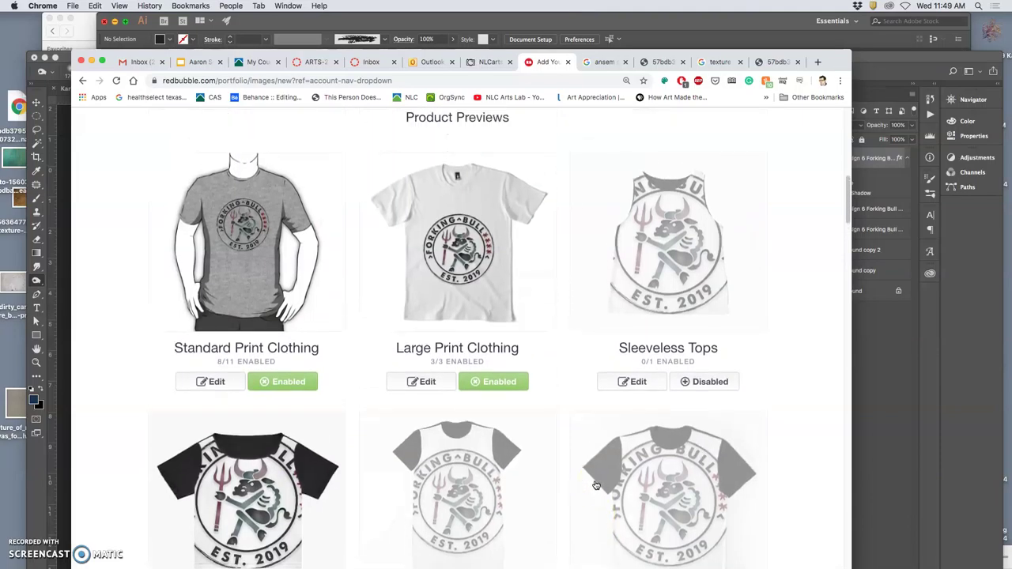
{"action": "scroll", "coordinate": [596, 485], "scroll_direction": "up", "scroll_amount": 1}
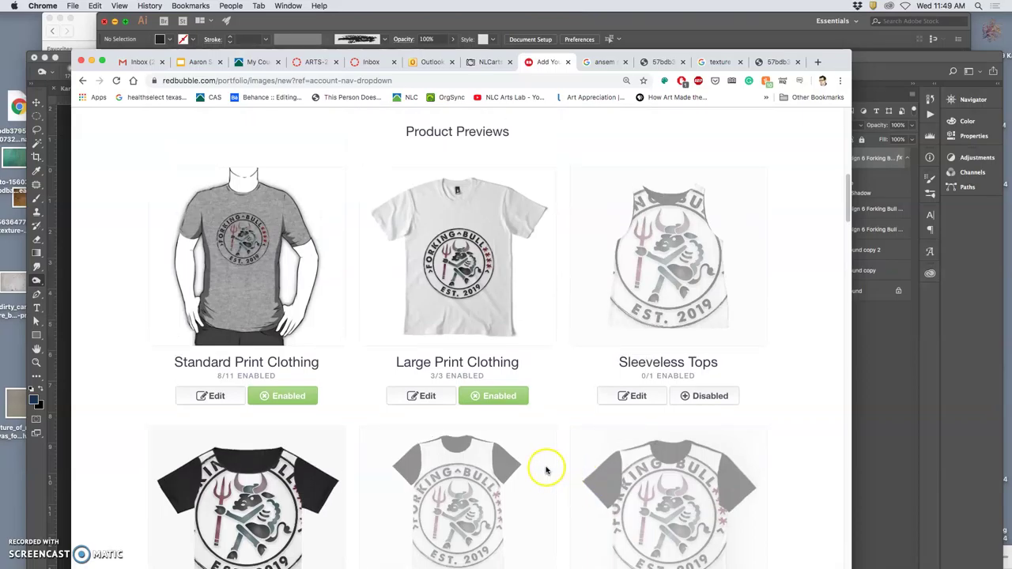
Step: Open the Large Print Clothing design settings
{"action": "left_click", "coordinate": [425, 396]}
{"action": "scroll", "coordinate": [560, 457], "scroll_direction": "down", "scroll_amount": 2}
{"action": "scroll", "coordinate": [559, 457], "scroll_direction": "down", "scroll_amount": 3}
Step: Move the badge up on the Premium T-Shirt and make grey the default colour after previewing navy
{"action": "left_click_drag", "start_coordinate": [374, 449], "coordinate": [375, 425]}
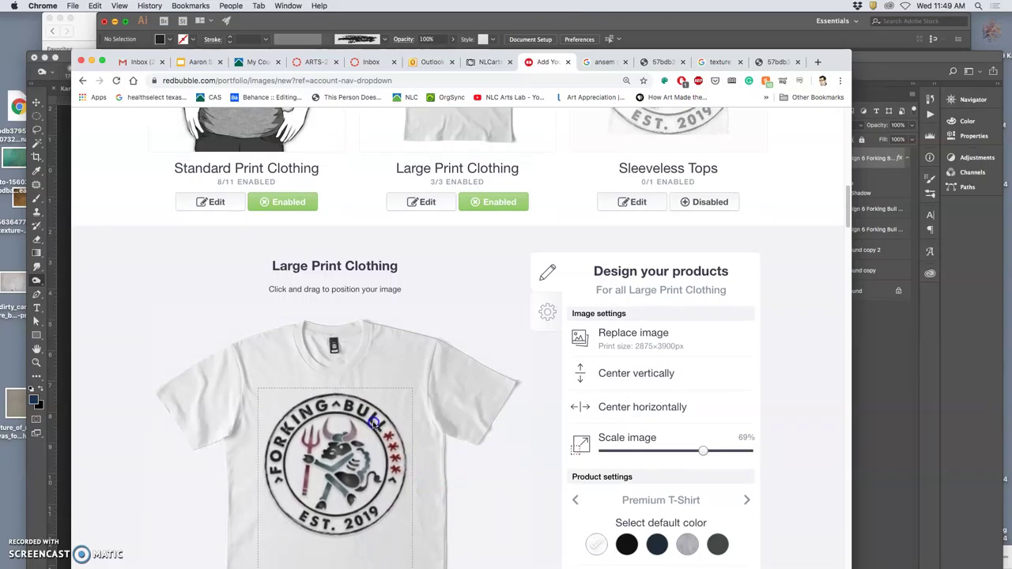
{"action": "scroll", "coordinate": [474, 482], "scroll_direction": "down", "scroll_amount": 3}
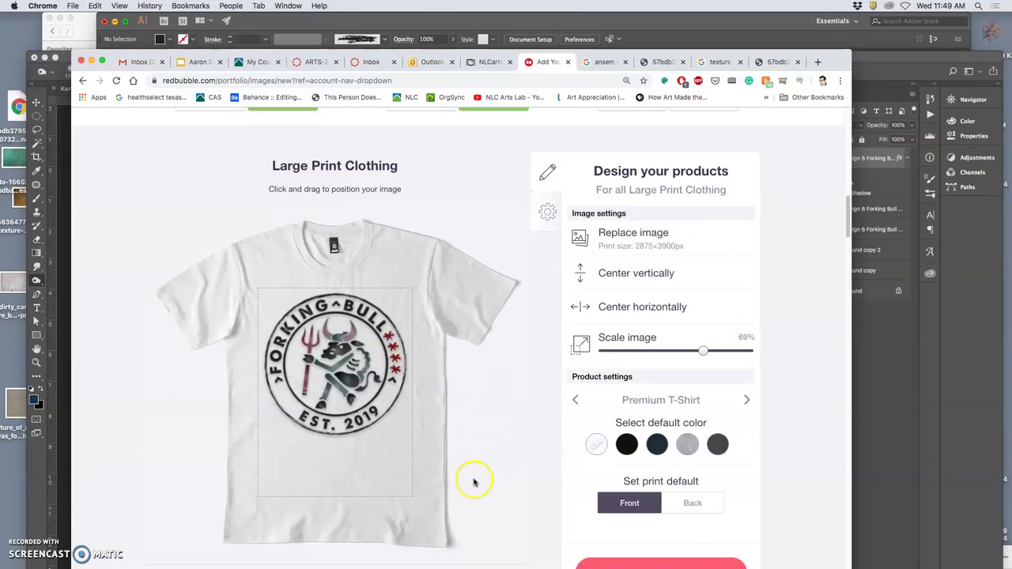
{"action": "left_click", "coordinate": [658, 444]}
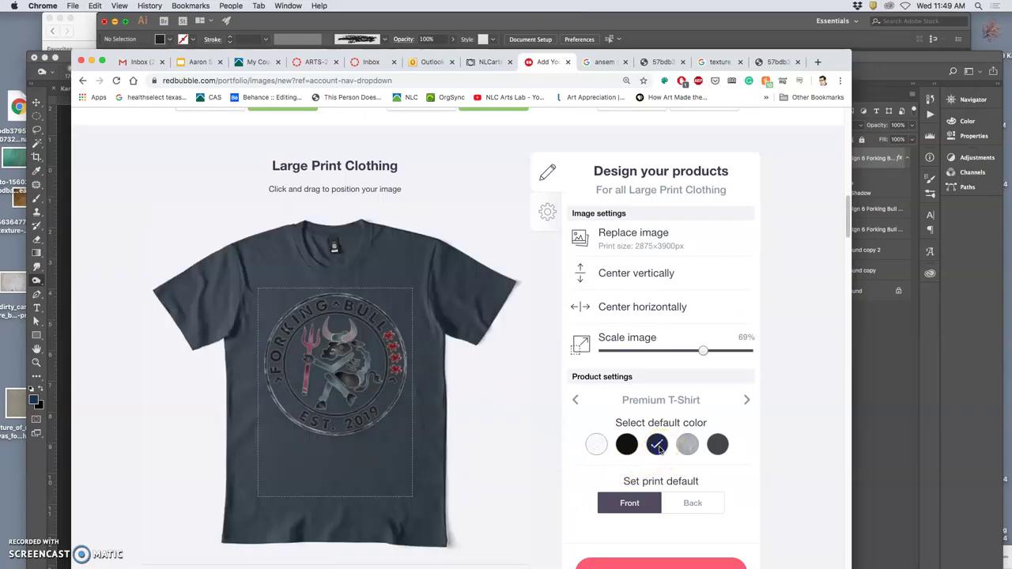
{"action": "left_click", "coordinate": [688, 447]}
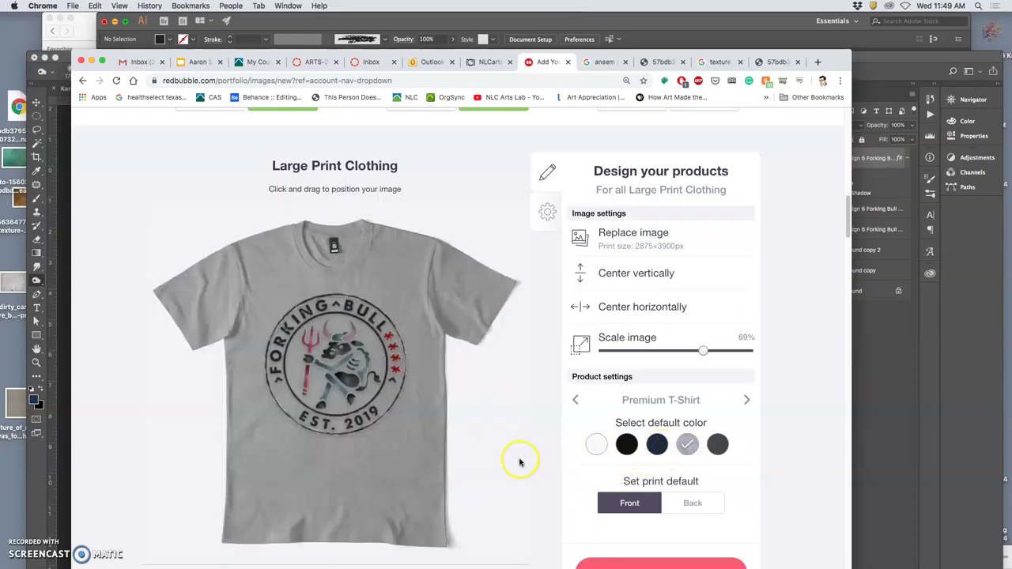
{"action": "scroll", "coordinate": [519, 463], "scroll_direction": "up", "scroll_amount": 1}
{"action": "scroll", "coordinate": [519, 464], "scroll_direction": "up", "scroll_amount": 5}
Step: Preview white, keep grey as default, and apply the Large Print Clothing changes
{"action": "scroll", "coordinate": [519, 464], "scroll_direction": "down", "scroll_amount": 5}
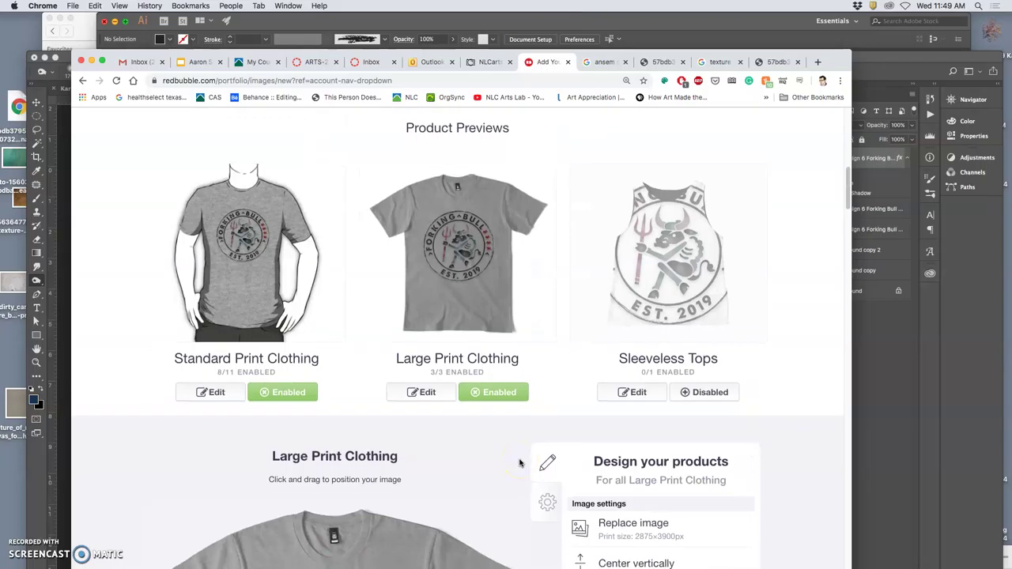
{"action": "left_click", "coordinate": [597, 544]}
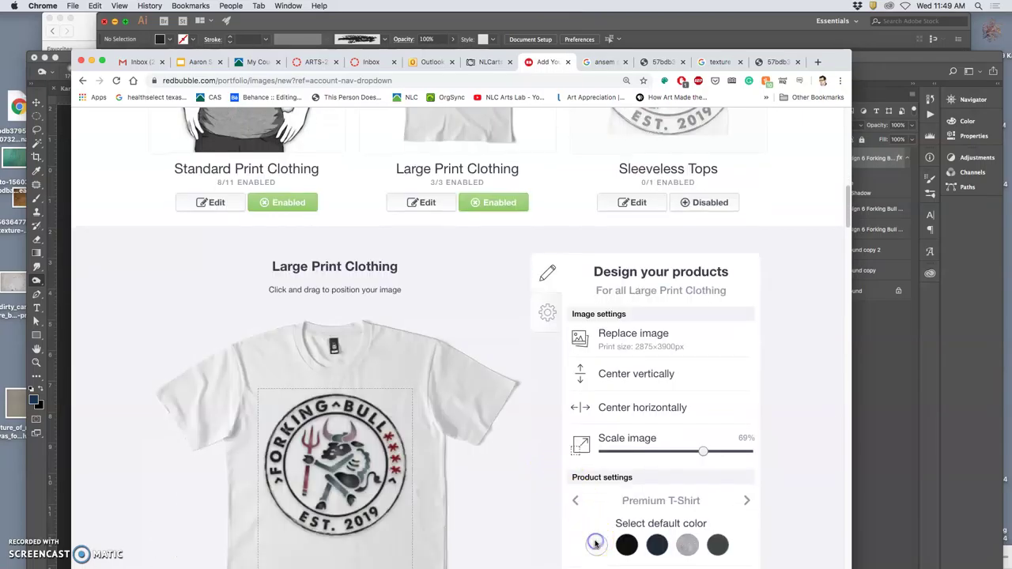
{"action": "left_click", "coordinate": [687, 544]}
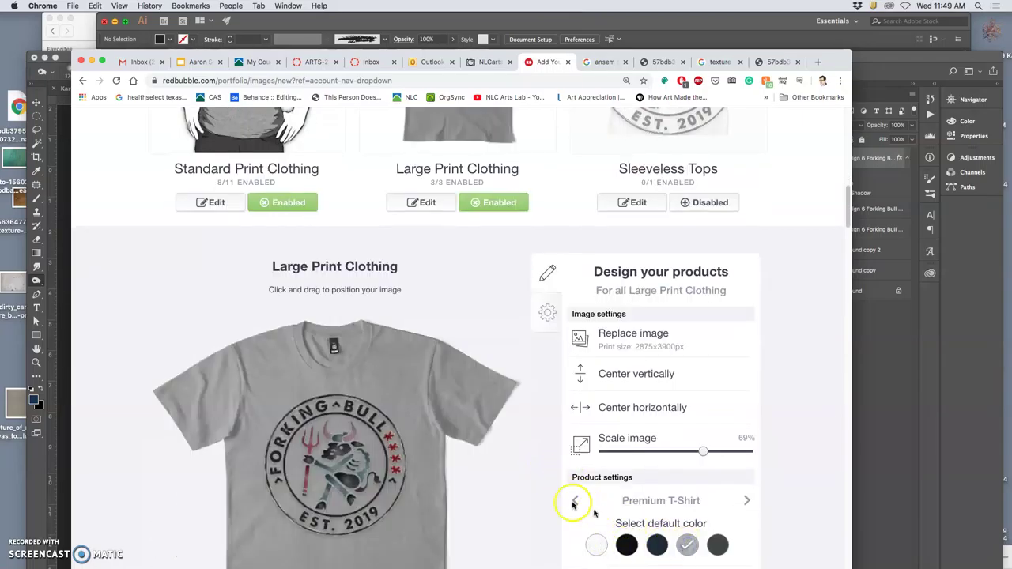
{"action": "scroll", "coordinate": [532, 492], "scroll_direction": "up", "scroll_amount": 1}
{"action": "scroll", "coordinate": [531, 492], "scroll_direction": "up", "scroll_amount": 5}
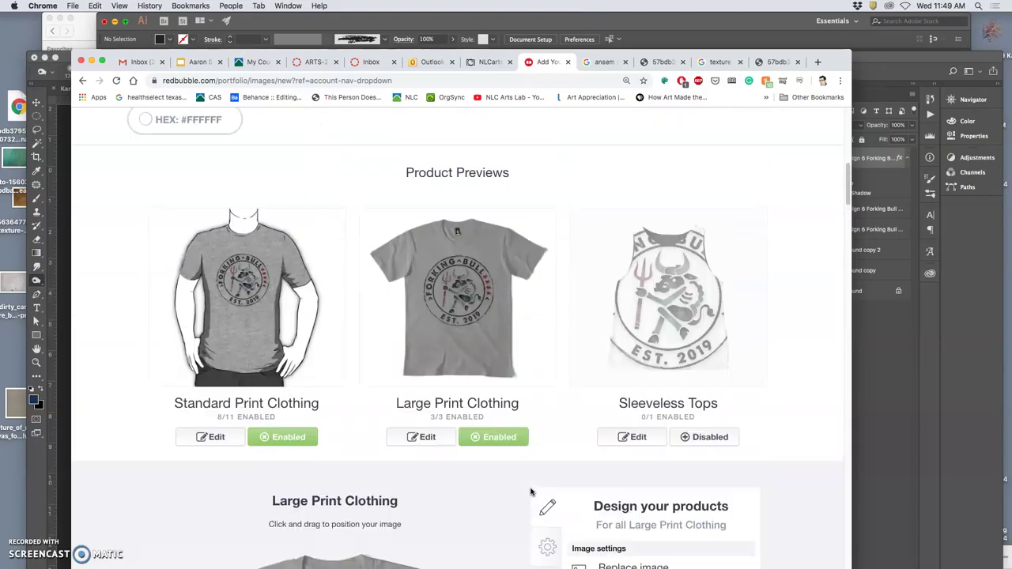
{"action": "scroll", "coordinate": [531, 492], "scroll_direction": "down", "scroll_amount": 10}
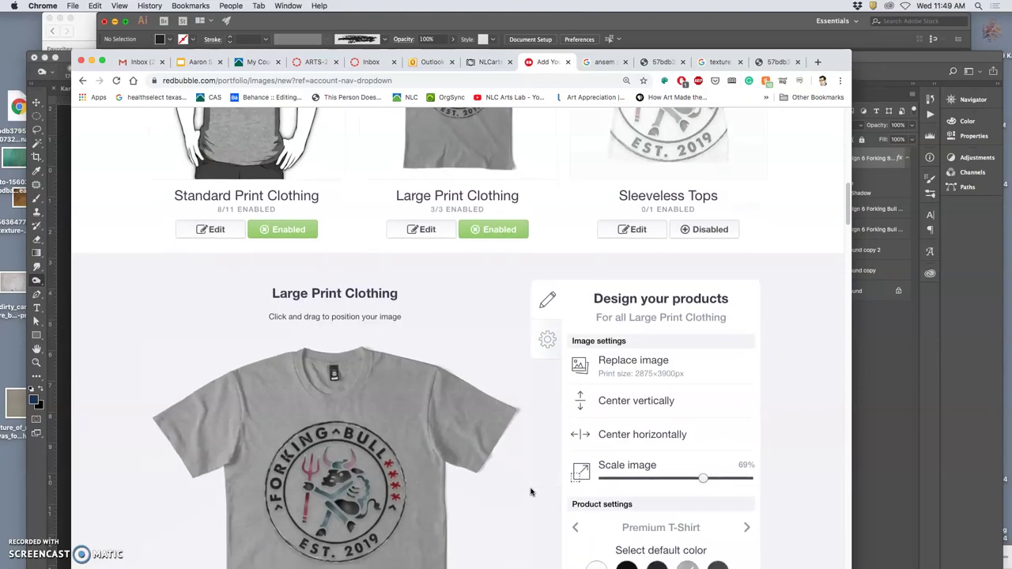
{"action": "left_click", "coordinate": [653, 351]}
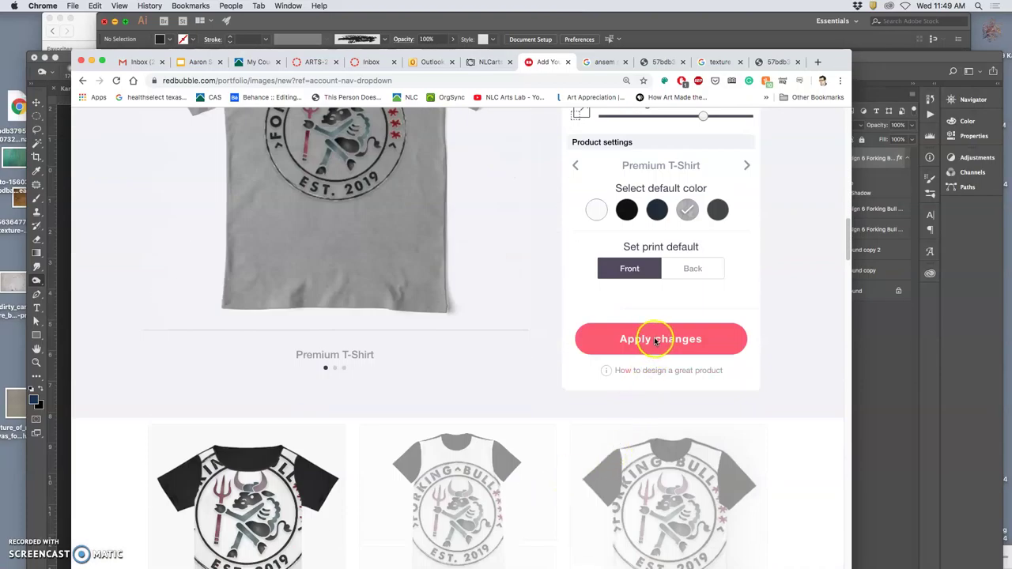
{"action": "scroll", "coordinate": [655, 342], "scroll_direction": "down", "scroll_amount": 6}
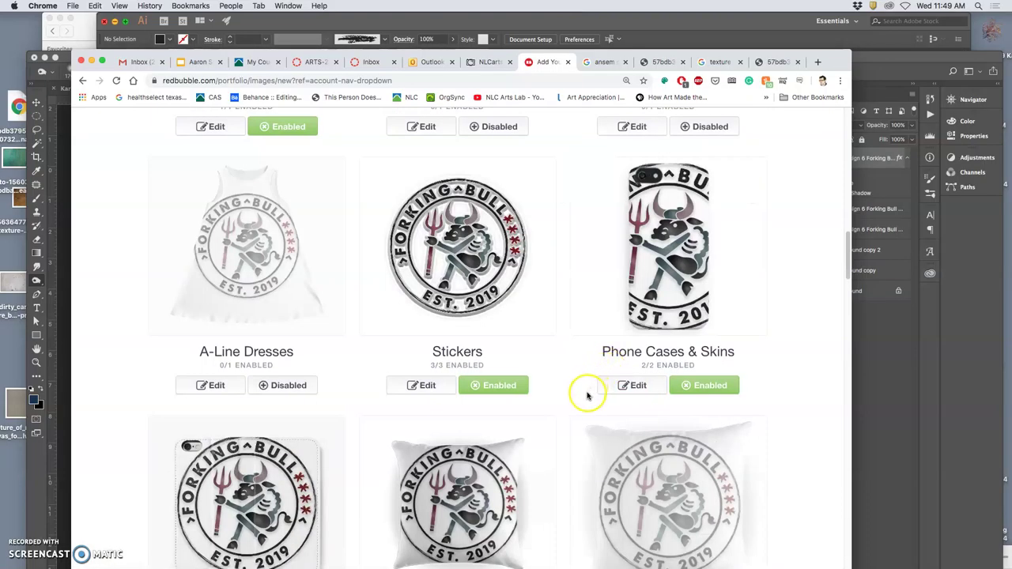
Step: Disable Stickers and Phone Cases & Skins for the badge
{"action": "left_click", "coordinate": [430, 397]}
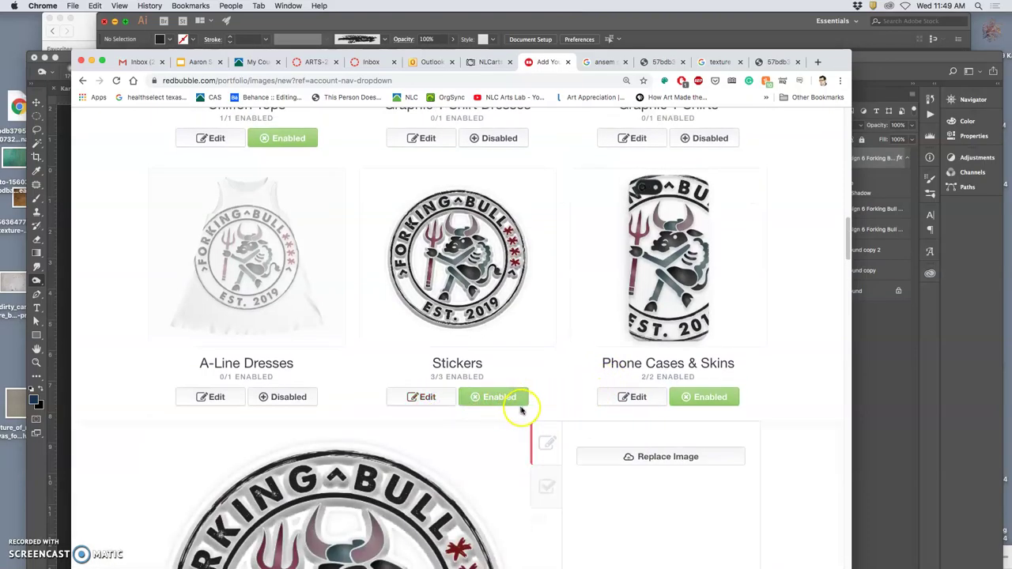
{"action": "scroll", "coordinate": [520, 410], "scroll_direction": "down", "scroll_amount": 5}
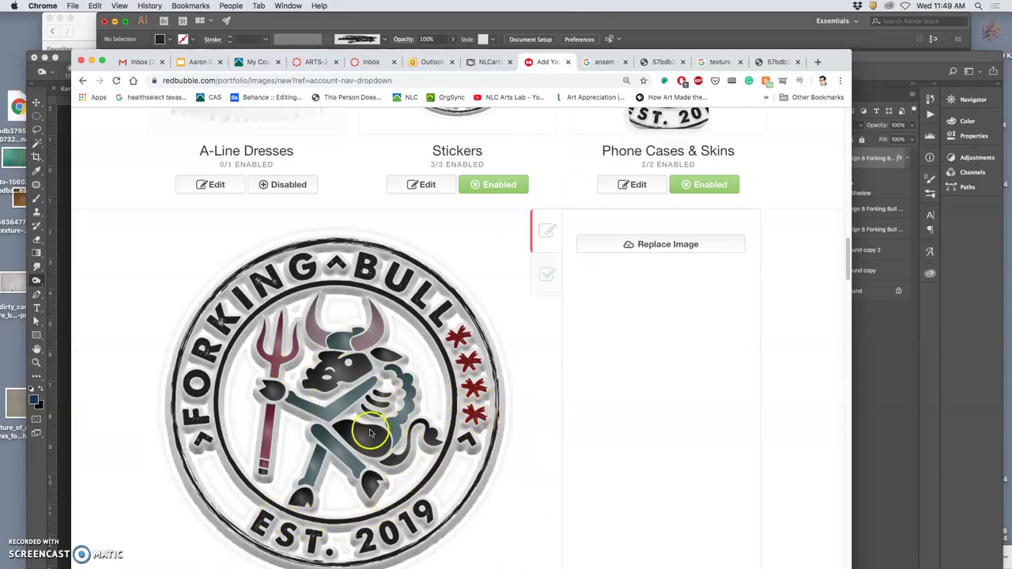
{"action": "scroll", "coordinate": [401, 317], "scroll_direction": "up", "scroll_amount": 1}
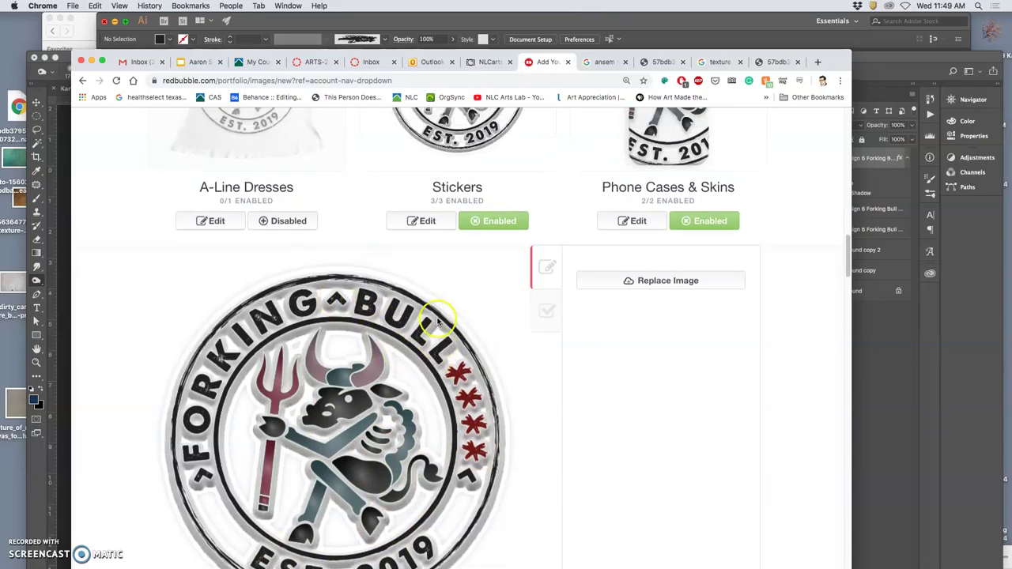
{"action": "left_click", "coordinate": [493, 222]}
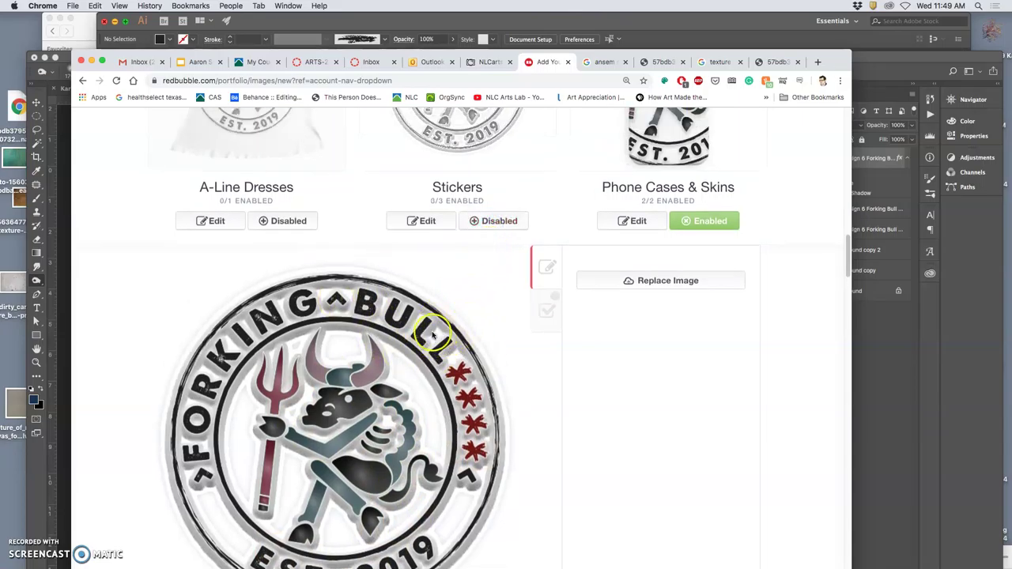
{"action": "scroll", "coordinate": [447, 368], "scroll_direction": "up", "scroll_amount": 5}
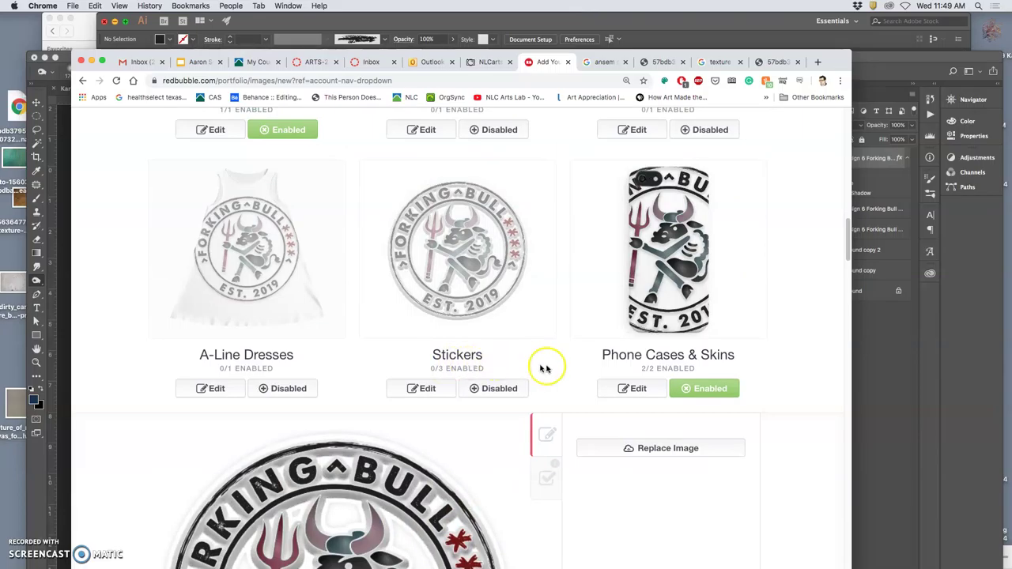
{"action": "scroll", "coordinate": [585, 365], "scroll_direction": "up", "scroll_amount": 2}
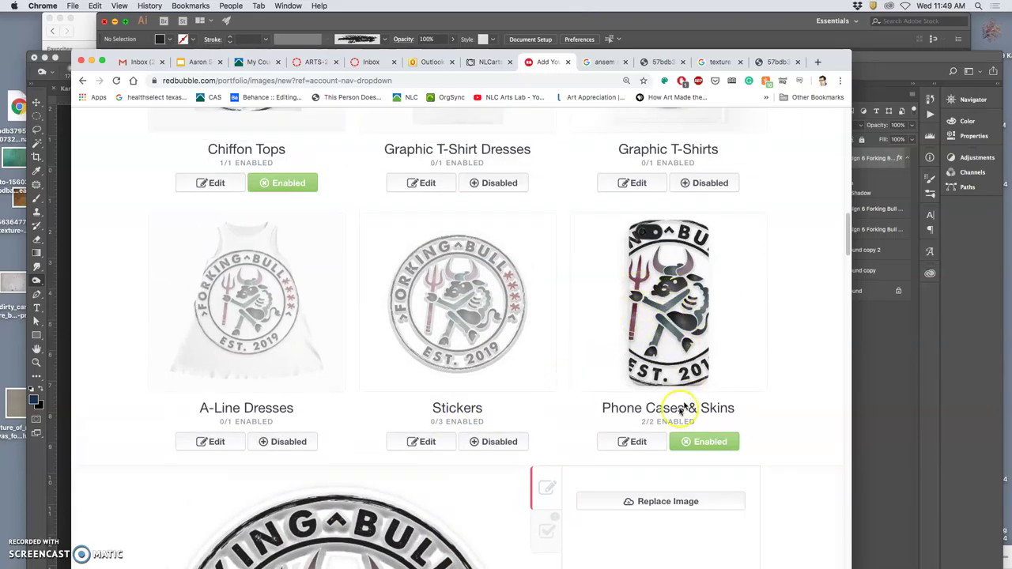
{"action": "left_click", "coordinate": [700, 442]}
Step: Disable Chiffon Tops, Pillows & Totes and Phone Wallets for the design
{"action": "scroll", "coordinate": [403, 388], "scroll_direction": "up", "scroll_amount": 2}
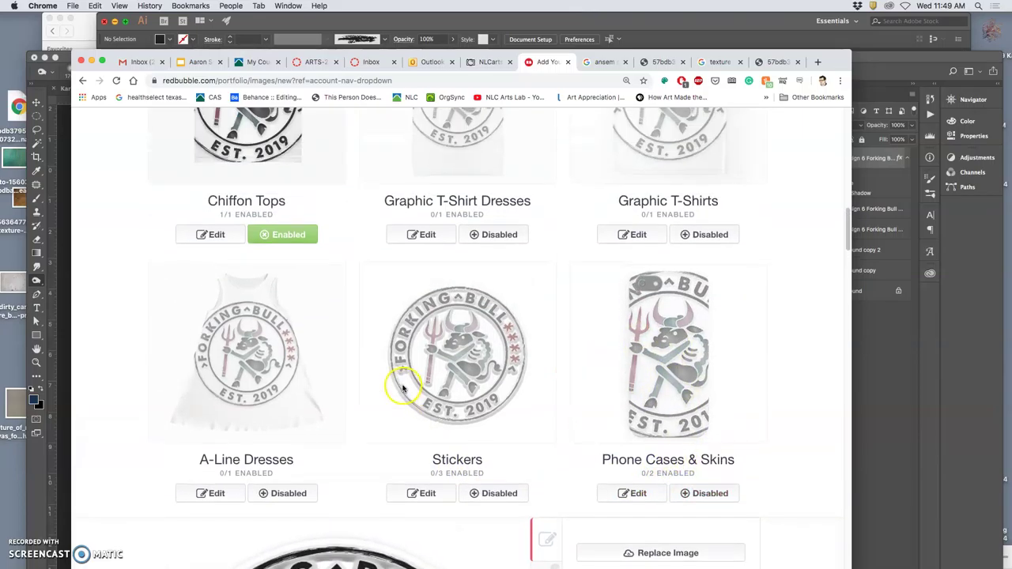
{"action": "left_click", "coordinate": [300, 261]}
{"action": "scroll", "coordinate": [477, 341], "scroll_direction": "up", "scroll_amount": 10}
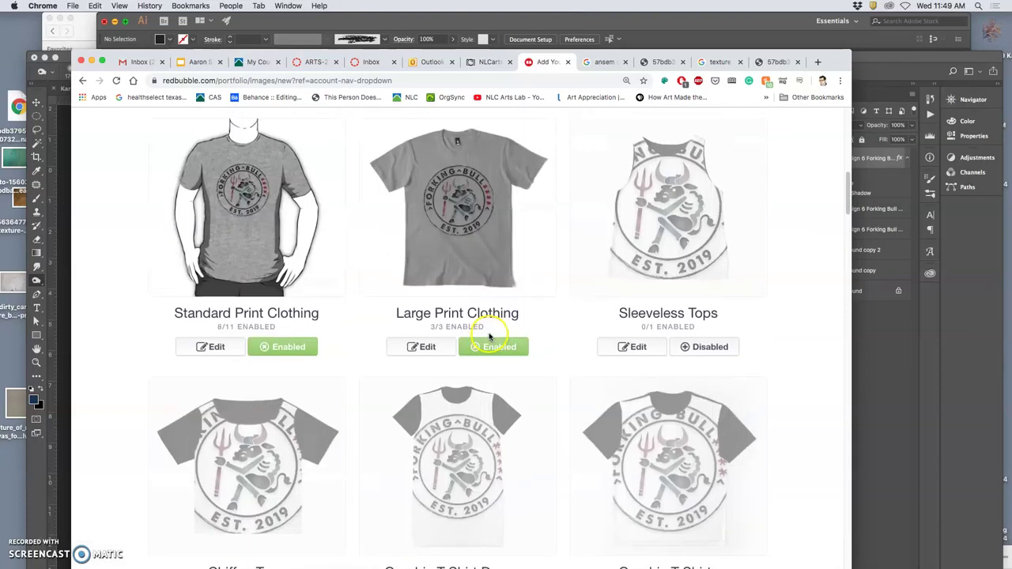
{"action": "scroll", "coordinate": [561, 346], "scroll_direction": "down", "scroll_amount": 15}
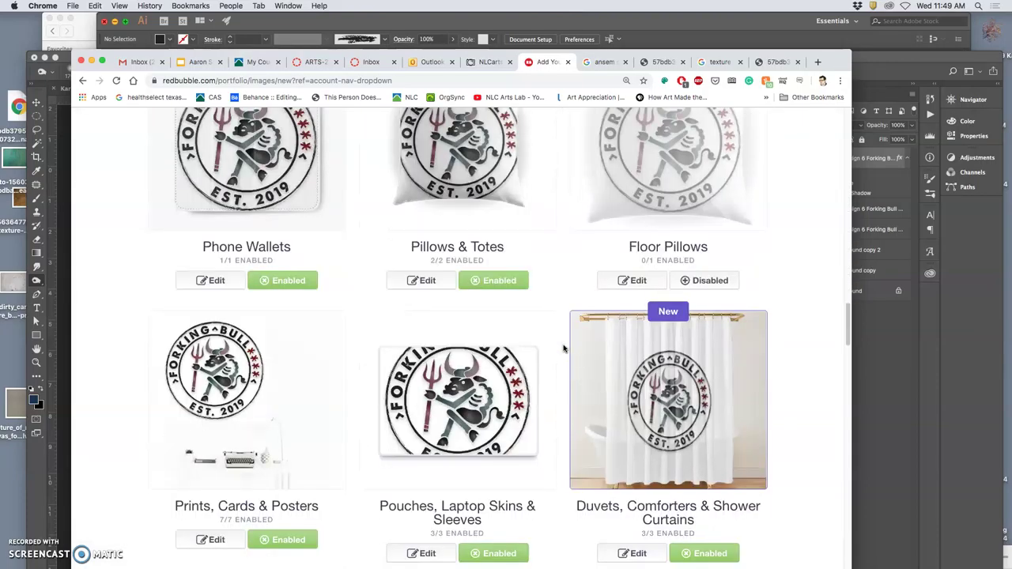
{"action": "scroll", "coordinate": [562, 346], "scroll_direction": "up", "scroll_amount": 1}
{"action": "left_click", "coordinate": [476, 329]}
{"action": "left_click", "coordinate": [313, 330]}
{"action": "scroll", "coordinate": [443, 352], "scroll_direction": "down", "scroll_amount": 4}
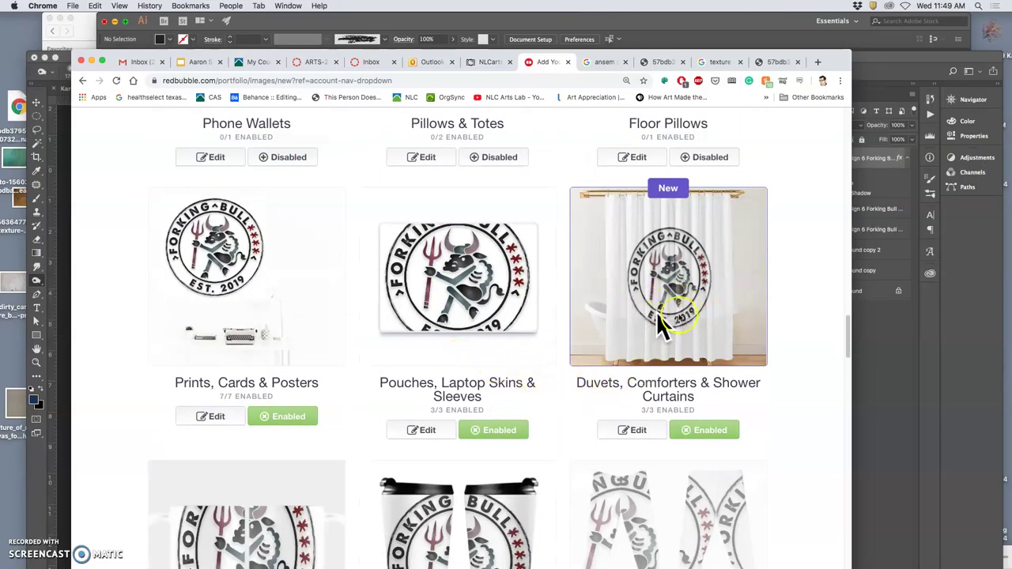
Step: Disable Pouches, Laptop Skins & Sleeves and Mugs, keeping Prints, Cards & Posters enabled
{"action": "left_click", "coordinate": [494, 431]}
{"action": "left_click", "coordinate": [287, 417]}
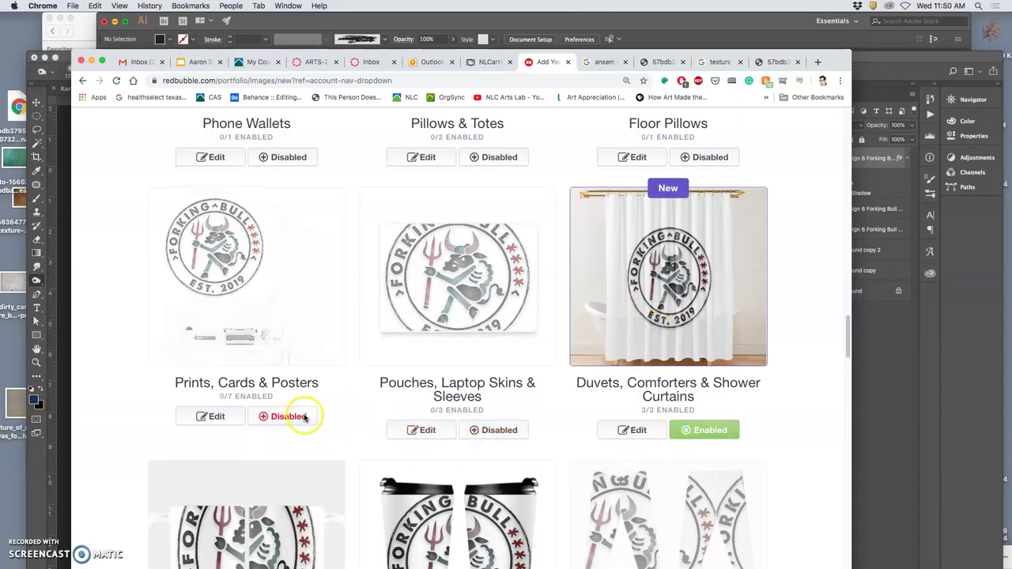
{"action": "left_click", "coordinate": [304, 417]}
{"action": "scroll", "coordinate": [372, 430], "scroll_direction": "down", "scroll_amount": 3}
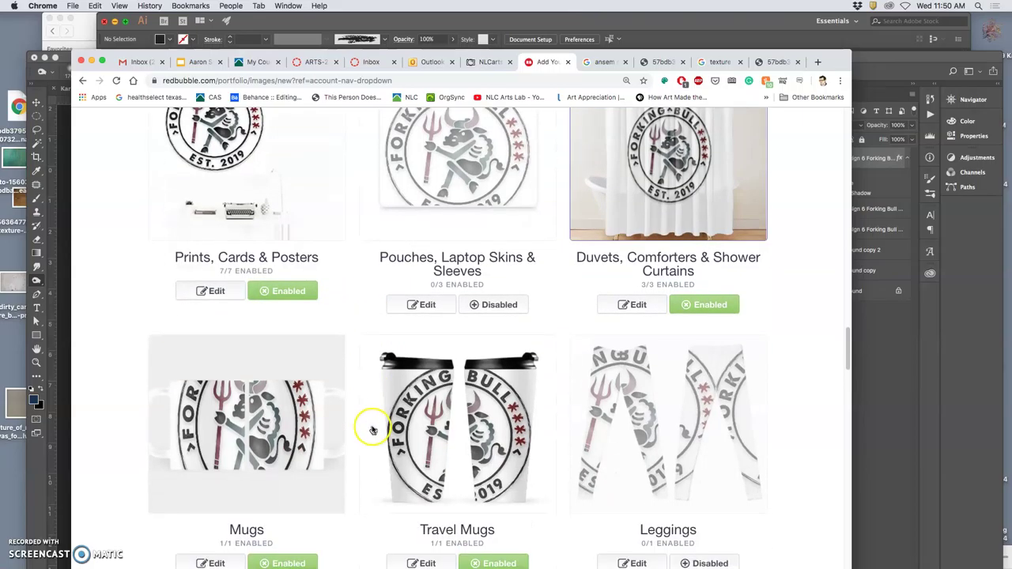
{"action": "scroll", "coordinate": [374, 430], "scroll_direction": "down", "scroll_amount": 1}
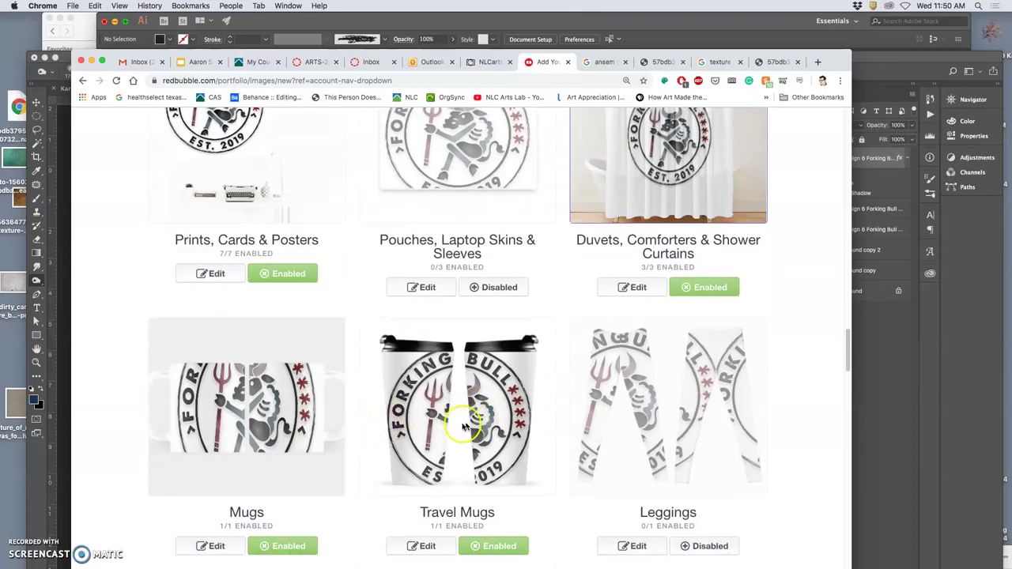
{"action": "left_click", "coordinate": [287, 545]}
{"action": "scroll", "coordinate": [498, 460], "scroll_direction": "up", "scroll_amount": 1}
Step: Disable Duvets, Comforters & Shower Curtains and start editing the Travel Mugs design
{"action": "left_click", "coordinate": [719, 315]}
{"action": "scroll", "coordinate": [508, 451], "scroll_direction": "down", "scroll_amount": 5}
{"action": "left_click", "coordinate": [427, 401]}
{"action": "scroll", "coordinate": [577, 443], "scroll_direction": "down", "scroll_amount": 3}
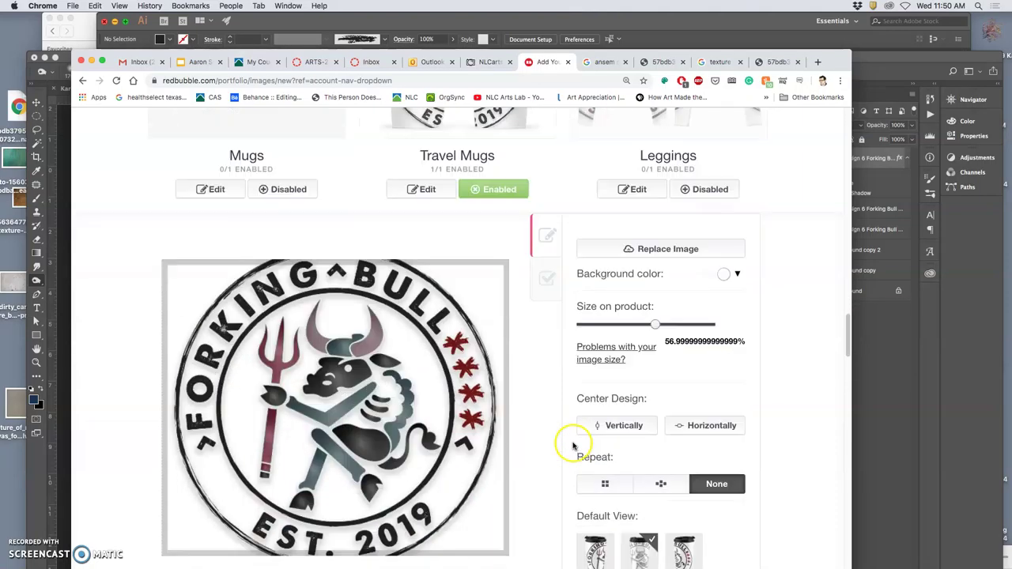
Step: Give the Travel Mugs design a near-white background and shrink it to 46% on product
{"action": "left_click", "coordinate": [741, 276]}
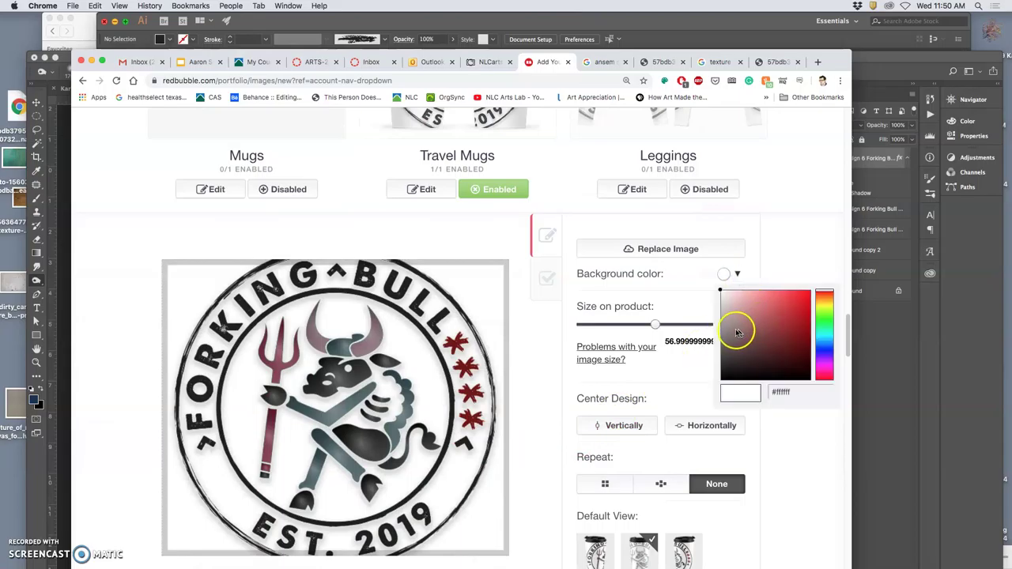
{"action": "left_click_drag", "start_coordinate": [732, 331], "coordinate": [710, 309]}
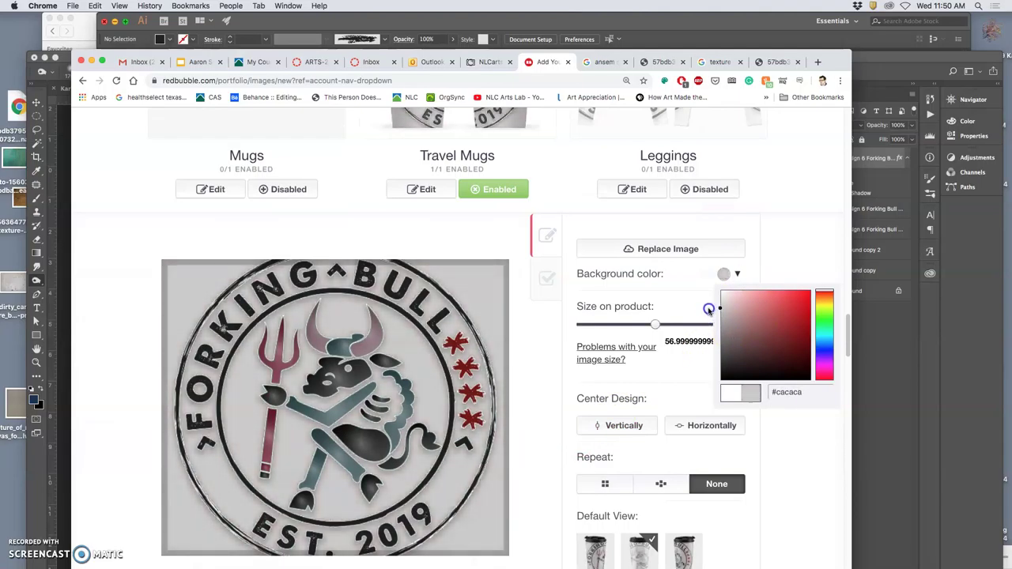
{"action": "left_click", "coordinate": [710, 309]}
{"action": "left_click", "coordinate": [738, 278]}
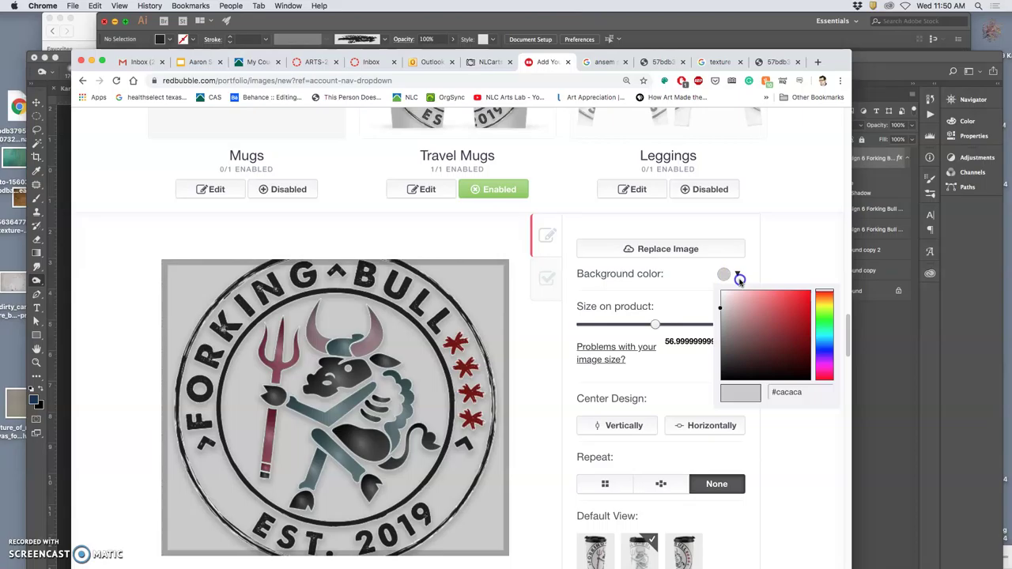
{"action": "left_click", "coordinate": [819, 318]}
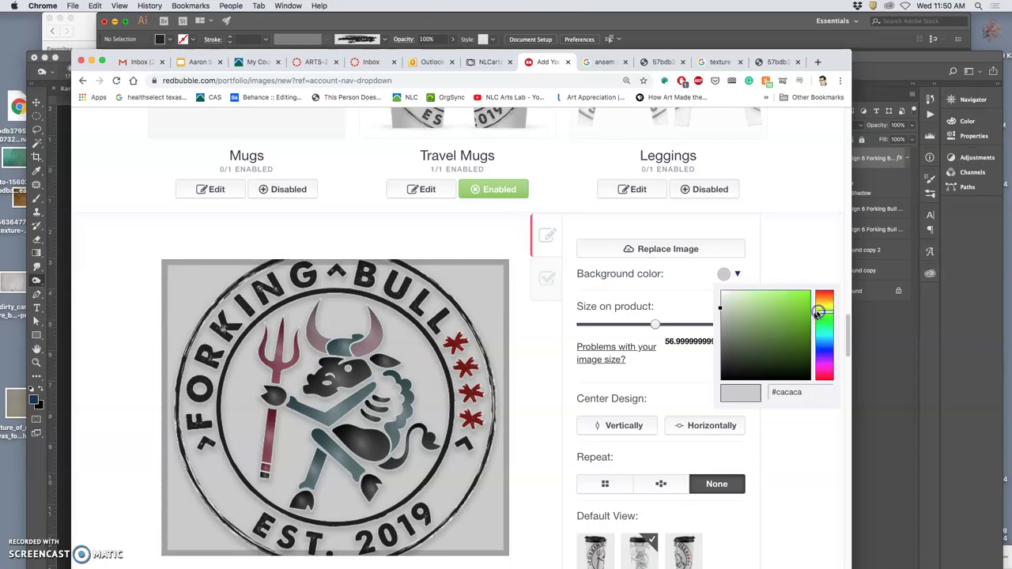
{"action": "left_click_drag", "start_coordinate": [823, 308], "coordinate": [822, 305]}
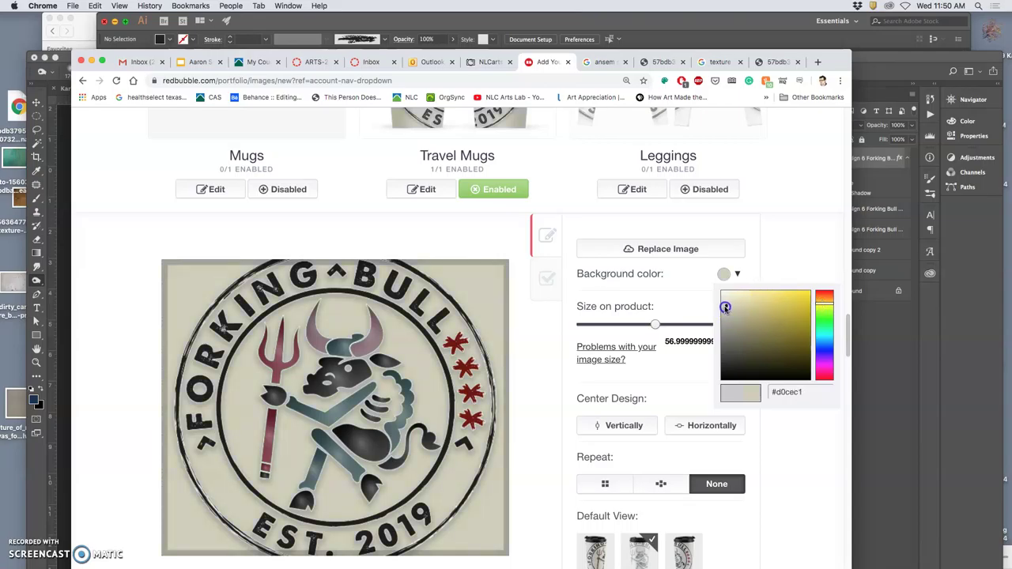
{"action": "left_click_drag", "start_coordinate": [725, 306], "coordinate": [684, 281]}
{"action": "left_click", "coordinate": [681, 278]}
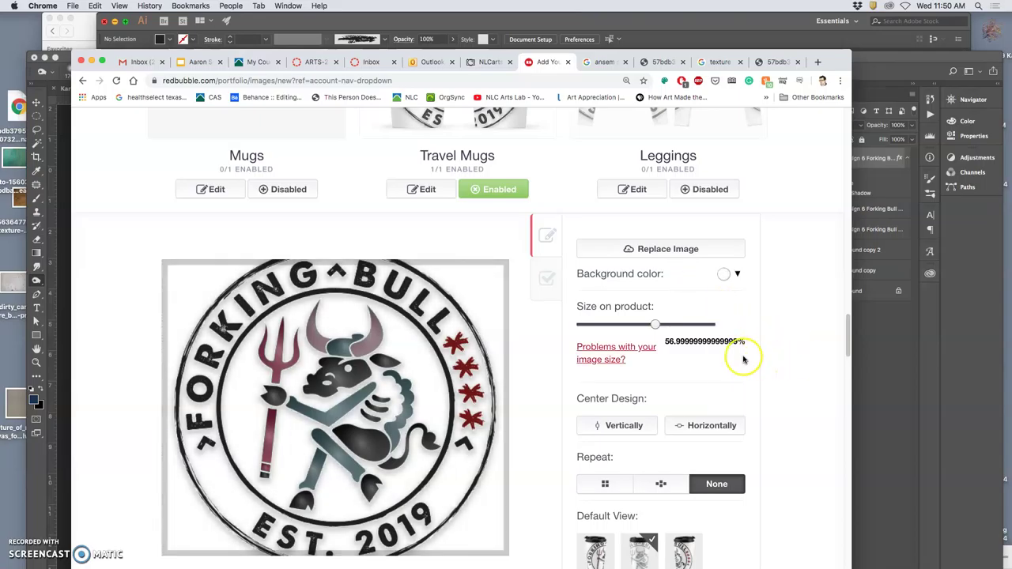
{"action": "left_click_drag", "start_coordinate": [656, 325], "coordinate": [641, 325]}
Step: Apply the Travel Mugs design changes
{"action": "scroll", "coordinate": [538, 333], "scroll_direction": "up", "scroll_amount": 5}
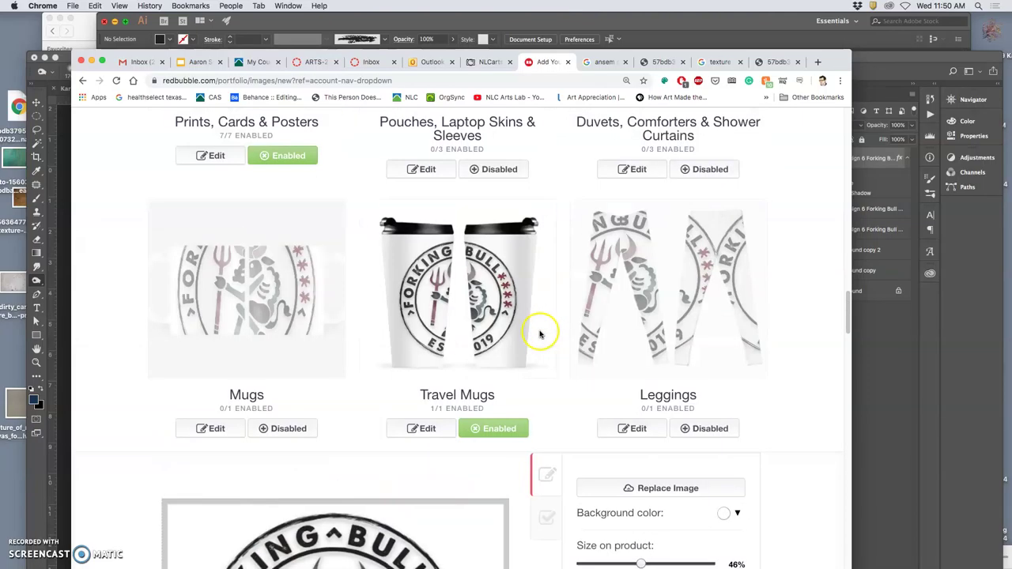
{"action": "scroll", "coordinate": [531, 326], "scroll_direction": "down", "scroll_amount": 10}
{"action": "left_click", "coordinate": [625, 432]}
Step: Disable Tablet Cases & Skins, Scarves and Drawstring Bags for this design
{"action": "scroll", "coordinate": [581, 387], "scroll_direction": "up", "scroll_amount": 2}
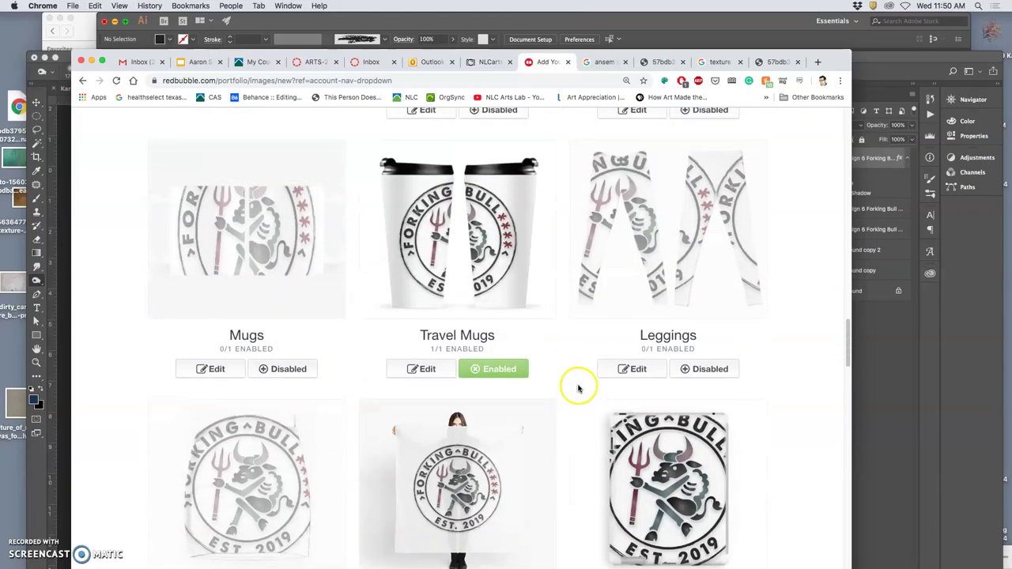
{"action": "scroll", "coordinate": [592, 386], "scroll_direction": "down", "scroll_amount": 3}
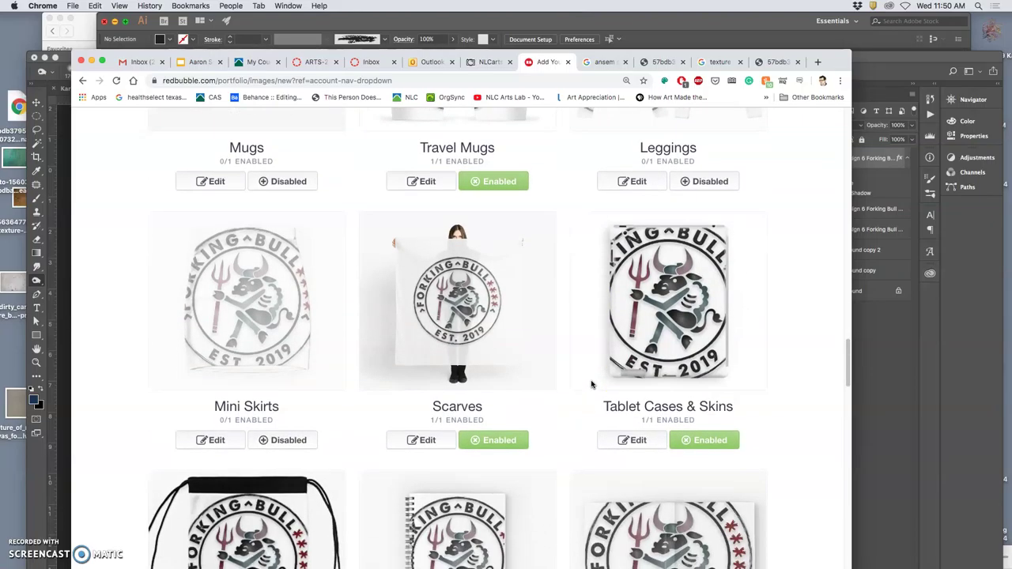
{"action": "left_click", "coordinate": [707, 437]}
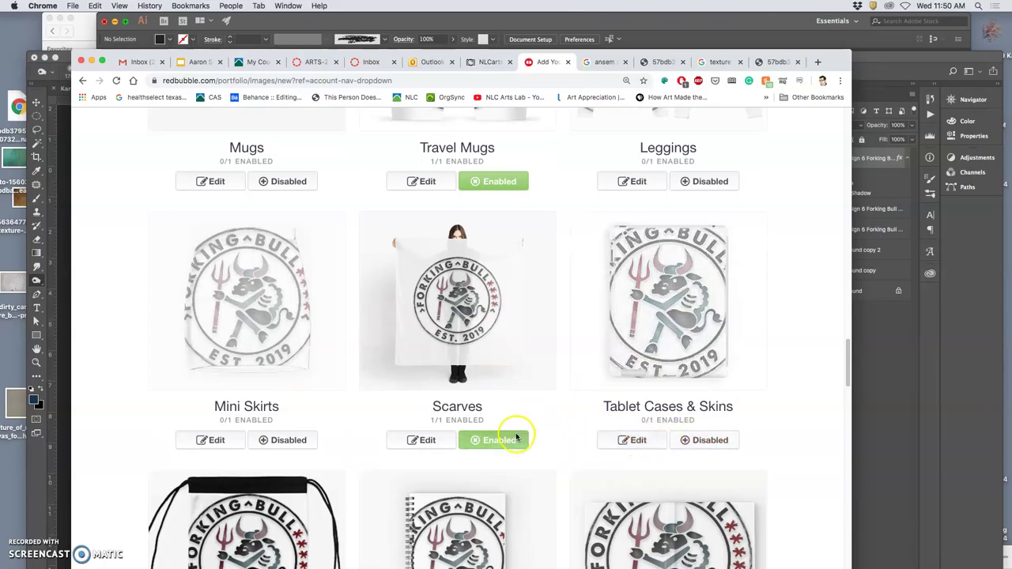
{"action": "left_click", "coordinate": [513, 435]}
{"action": "scroll", "coordinate": [522, 432], "scroll_direction": "down", "scroll_amount": 8}
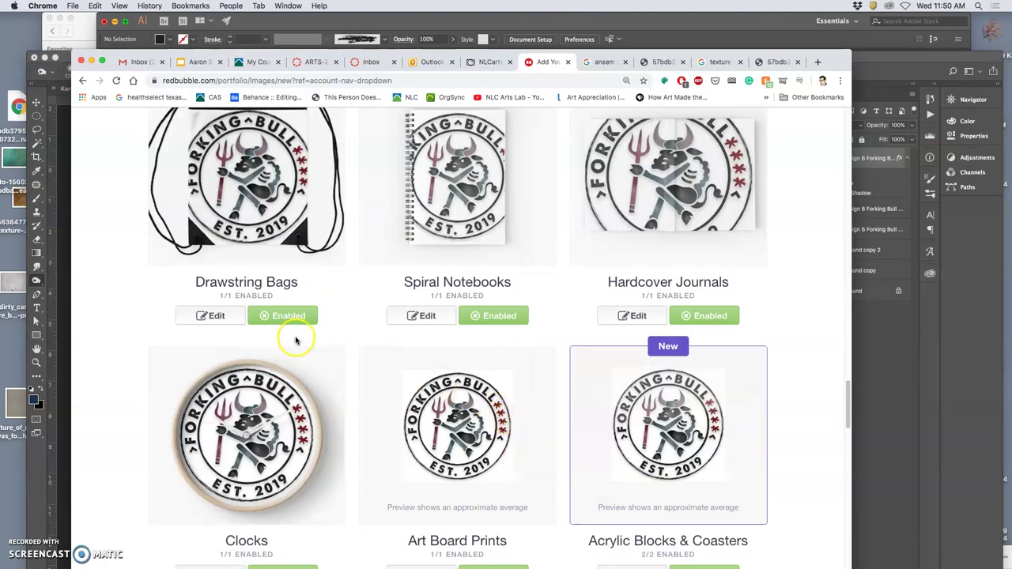
{"action": "left_click", "coordinate": [286, 316]}
Step: Keep Spiral Notebooks enabled and open its design settings
{"action": "left_click", "coordinate": [484, 319]}
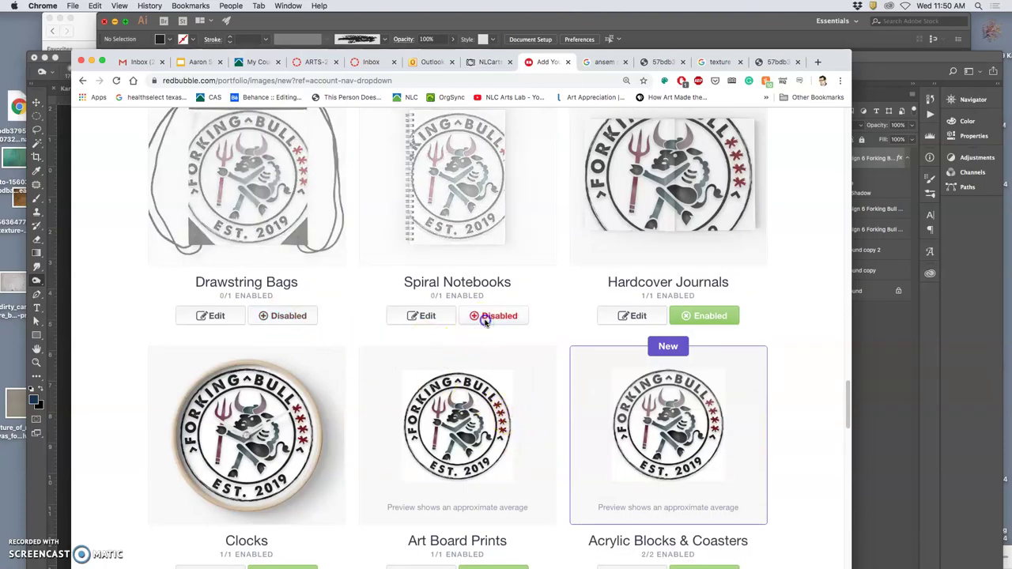
{"action": "left_click", "coordinate": [485, 319]}
{"action": "left_click", "coordinate": [421, 317]}
Step: Shrink the Spiral Notebooks design to 34% and centre it horizontally
{"action": "scroll", "coordinate": [593, 379], "scroll_direction": "down", "scroll_amount": 1}
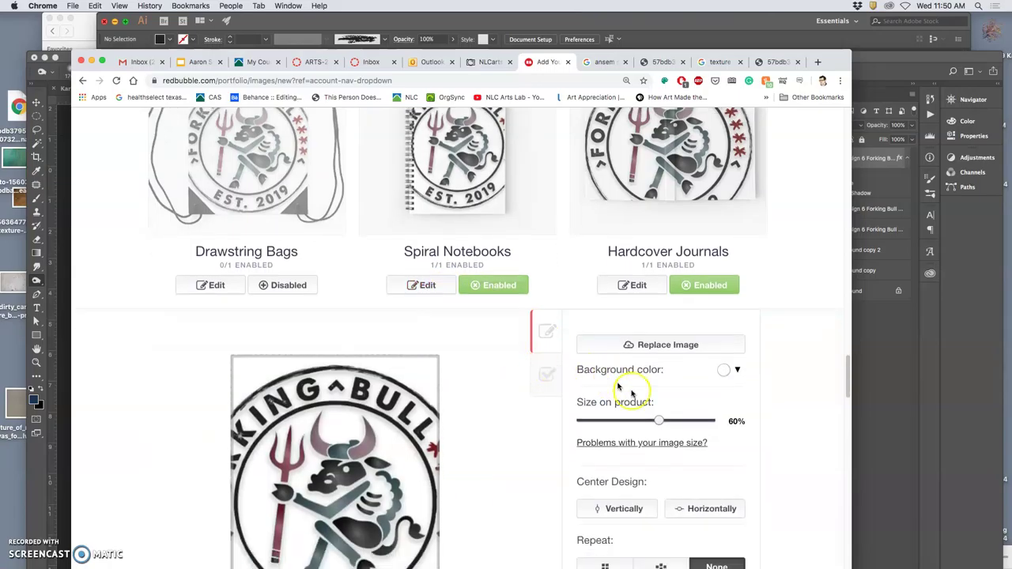
{"action": "left_click_drag", "start_coordinate": [659, 421], "coordinate": [625, 421]}
{"action": "scroll", "coordinate": [480, 389], "scroll_direction": "down", "scroll_amount": 3}
{"action": "left_click_drag", "start_coordinate": [418, 366], "coordinate": [404, 358]}
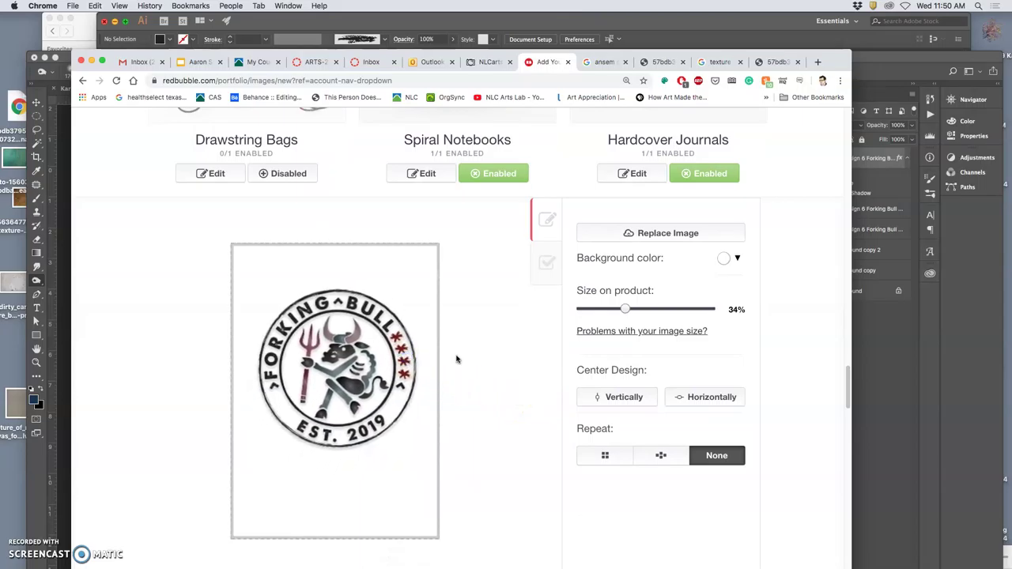
{"action": "left_click", "coordinate": [706, 398]}
Step: Disable Hardcover Journals and apply the Spiral Notebooks design changes
{"action": "scroll", "coordinate": [542, 389], "scroll_direction": "up", "scroll_amount": 3}
{"action": "scroll", "coordinate": [539, 389], "scroll_direction": "up", "scroll_amount": 2}
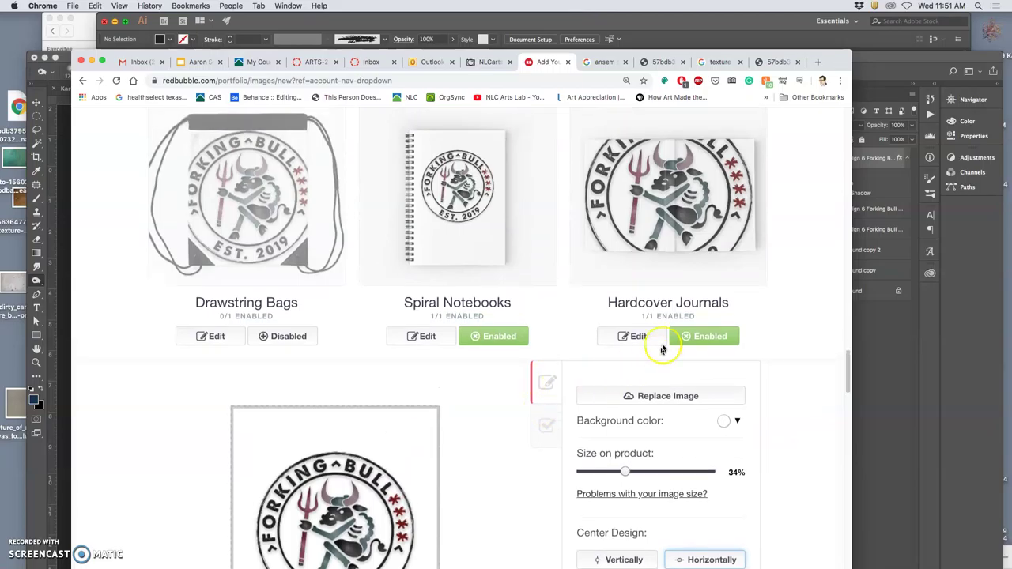
{"action": "left_click", "coordinate": [704, 336]}
{"action": "scroll", "coordinate": [650, 371], "scroll_direction": "down", "scroll_amount": 5}
{"action": "scroll", "coordinate": [651, 371], "scroll_direction": "down", "scroll_amount": 7}
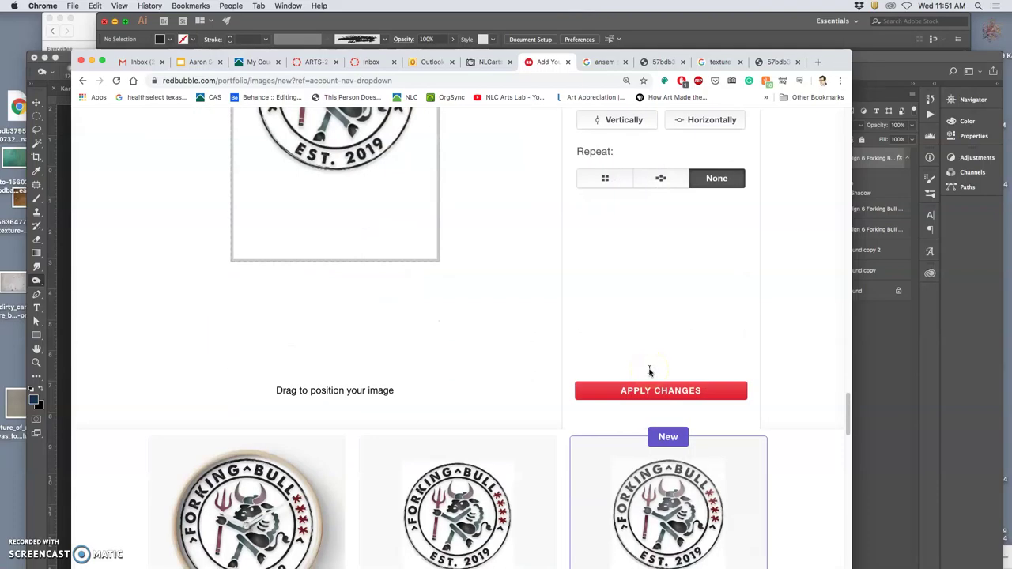
{"action": "left_click", "coordinate": [650, 388]}
{"action": "scroll", "coordinate": [651, 387], "scroll_direction": "down", "scroll_amount": 6}
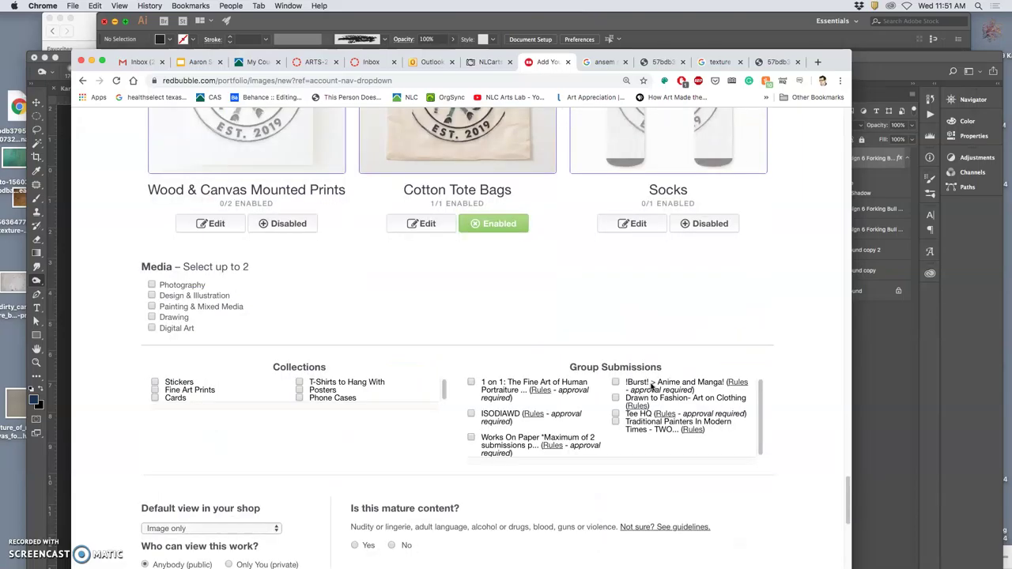
{"action": "scroll", "coordinate": [651, 388], "scroll_direction": "up", "scroll_amount": 10}
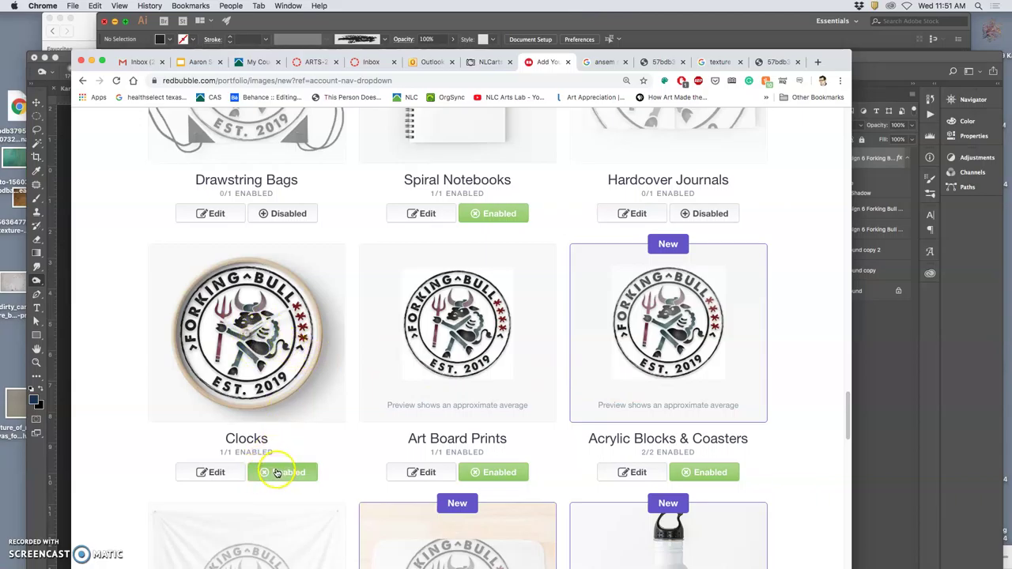
Step: Centre the Clocks design both vertically and horizontally
{"action": "left_click", "coordinate": [212, 472]}
{"action": "scroll", "coordinate": [369, 414], "scroll_direction": "down", "scroll_amount": 4}
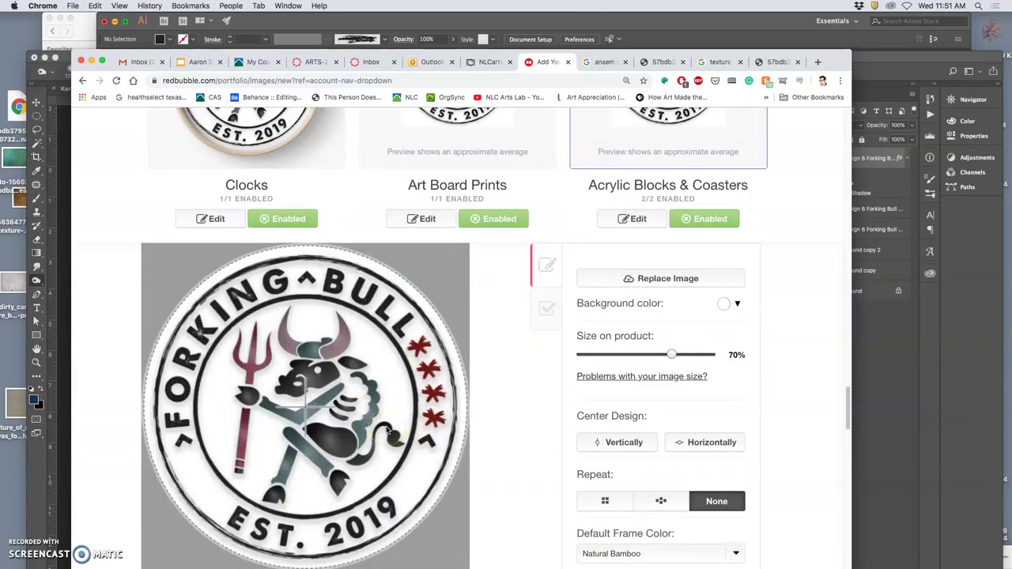
{"action": "scroll", "coordinate": [386, 428], "scroll_direction": "down", "scroll_amount": 1}
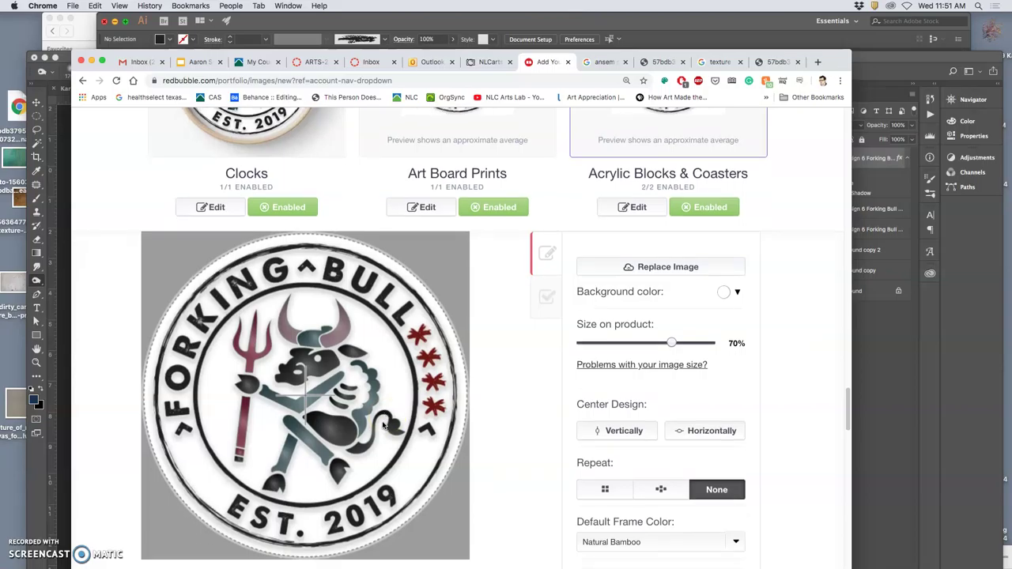
{"action": "scroll", "coordinate": [461, 402], "scroll_direction": "up", "scroll_amount": 4}
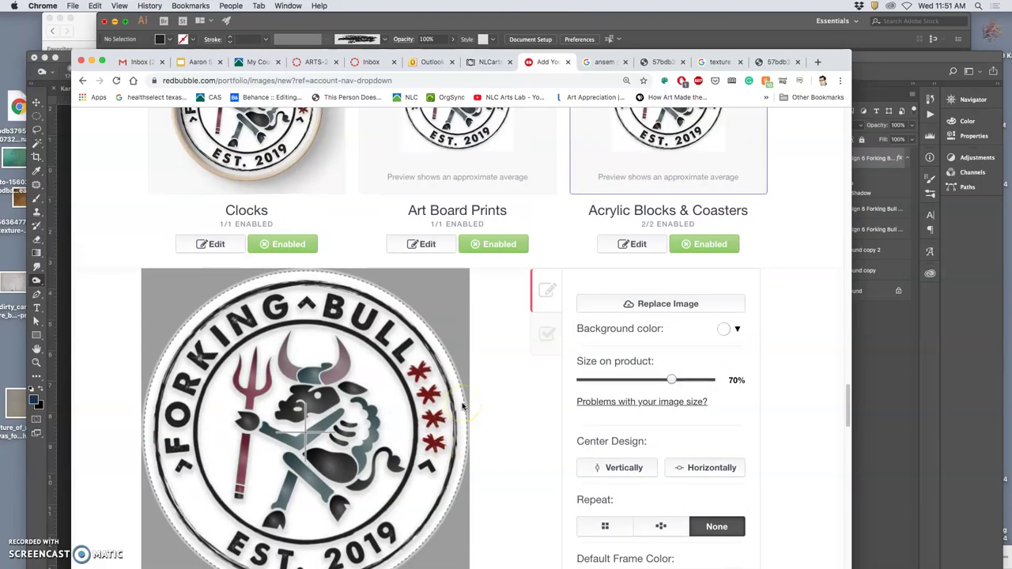
{"action": "scroll", "coordinate": [461, 402], "scroll_direction": "down", "scroll_amount": 4}
{"action": "left_click", "coordinate": [596, 417]}
{"action": "left_click", "coordinate": [699, 422]}
Step: Disable Art Board Prints and Acrylic Blocks & Coasters
{"action": "scroll", "coordinate": [531, 402], "scroll_direction": "up", "scroll_amount": 3}
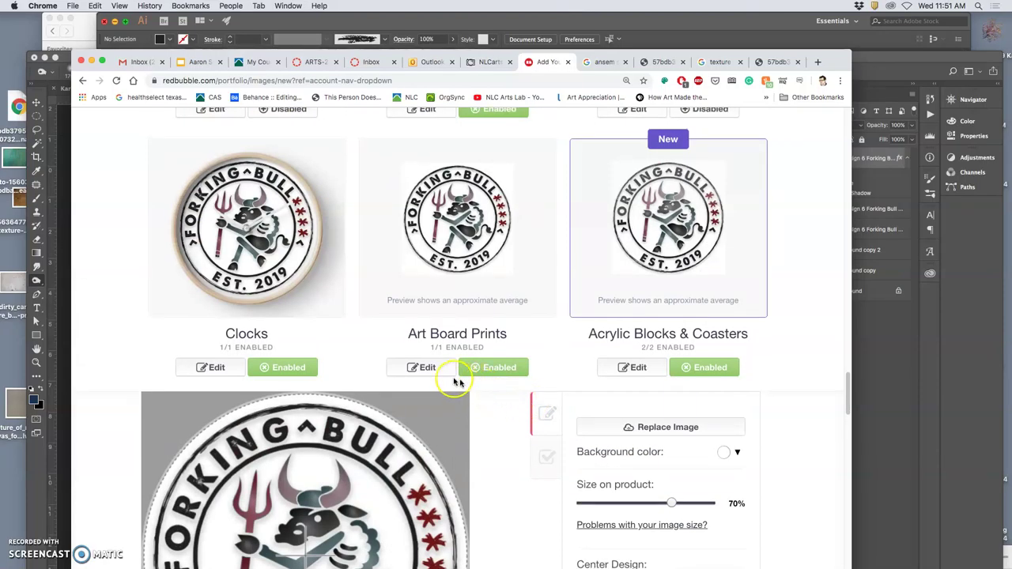
{"action": "left_click", "coordinate": [490, 368]}
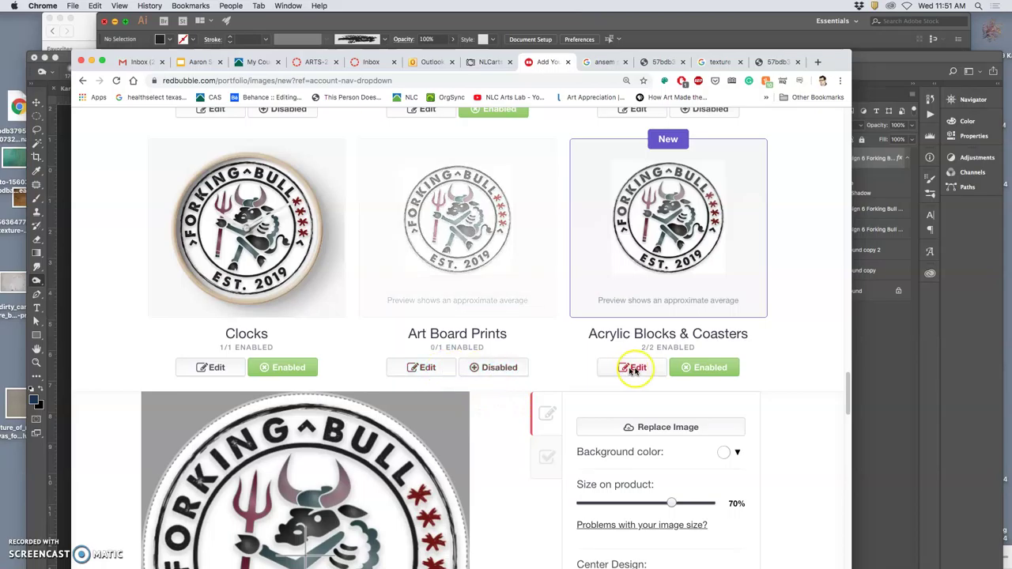
{"action": "left_click", "coordinate": [700, 368]}
{"action": "scroll", "coordinate": [696, 372], "scroll_direction": "down", "scroll_amount": 5}
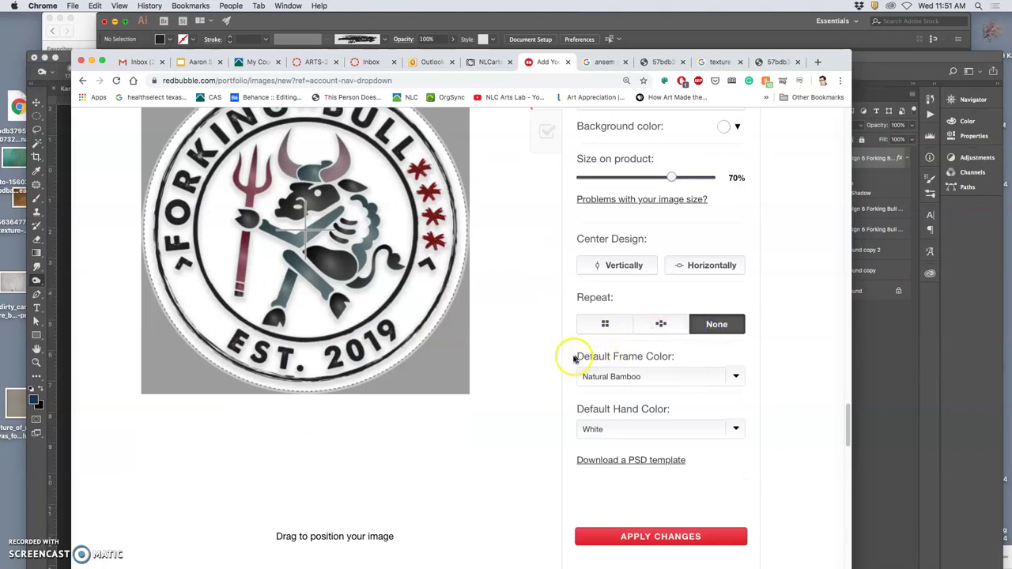
Step: Disable the Clocks product for the Forking Bull design
{"action": "scroll", "coordinate": [580, 457], "scroll_direction": "up", "scroll_amount": 6}
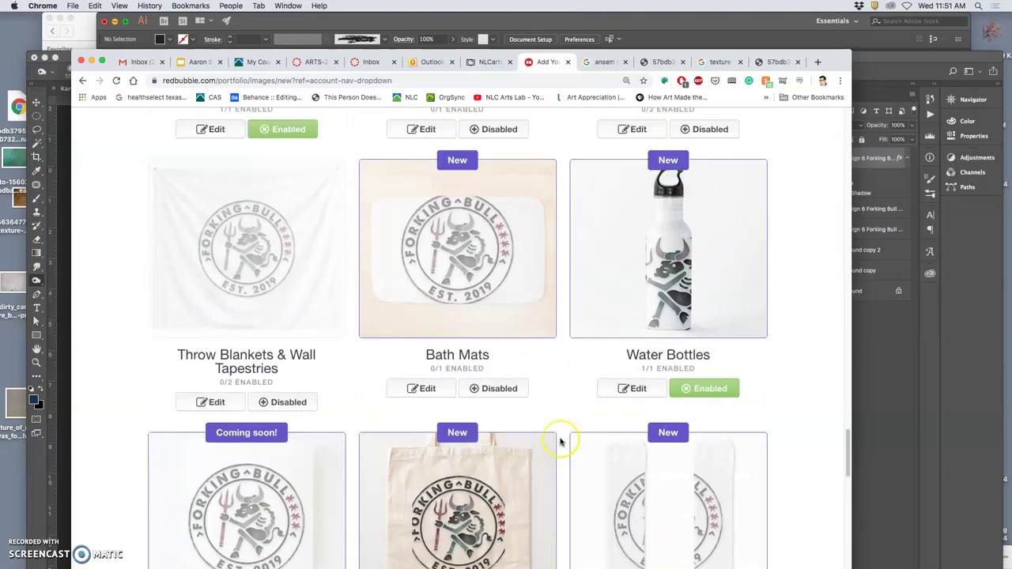
{"action": "scroll", "coordinate": [560, 442], "scroll_direction": "up", "scroll_amount": 1}
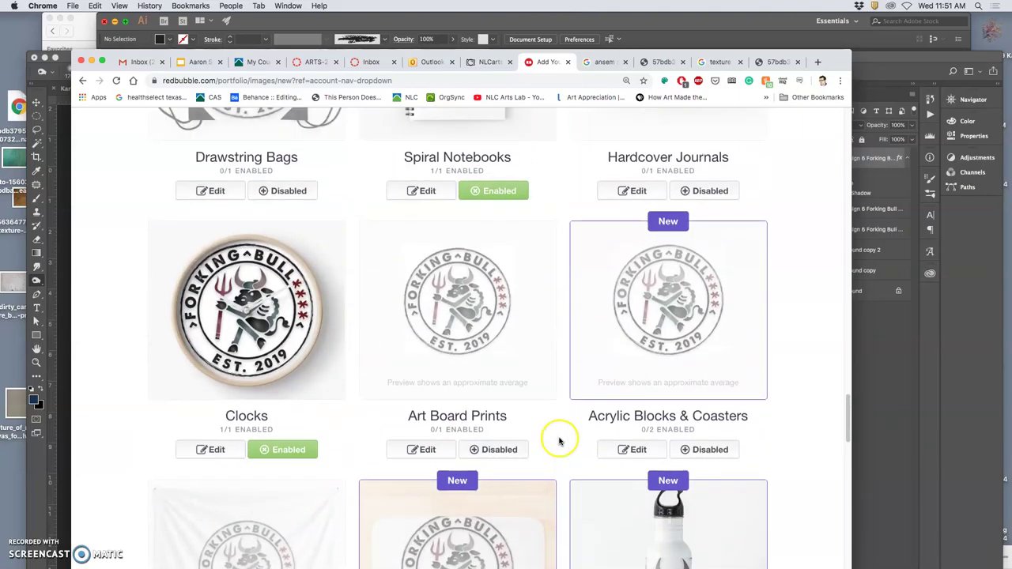
{"action": "scroll", "coordinate": [559, 442], "scroll_direction": "up", "scroll_amount": 1}
{"action": "scroll", "coordinate": [557, 440], "scroll_direction": "up", "scroll_amount": 1}
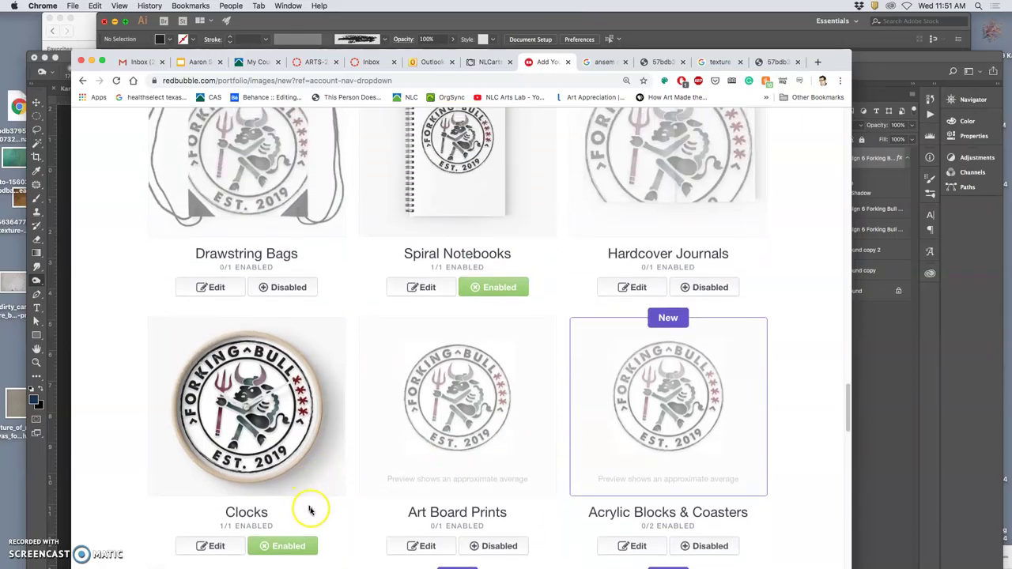
{"action": "scroll", "coordinate": [312, 507], "scroll_direction": "down", "scroll_amount": 1}
{"action": "left_click", "coordinate": [289, 504]}
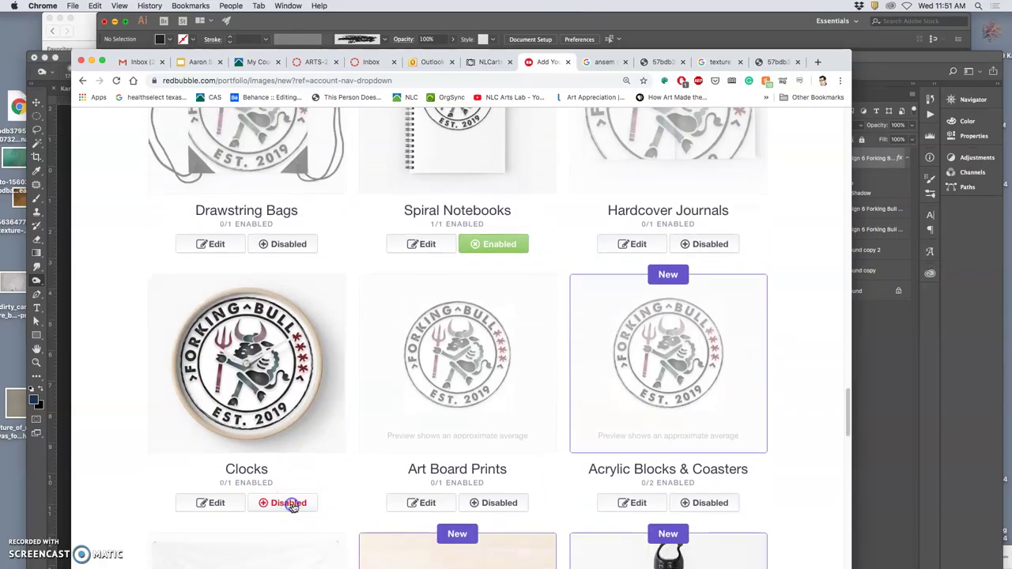
Step: Keep Water Bottles enabled and open its design settings
{"action": "scroll", "coordinate": [689, 494], "scroll_direction": "down", "scroll_amount": 5}
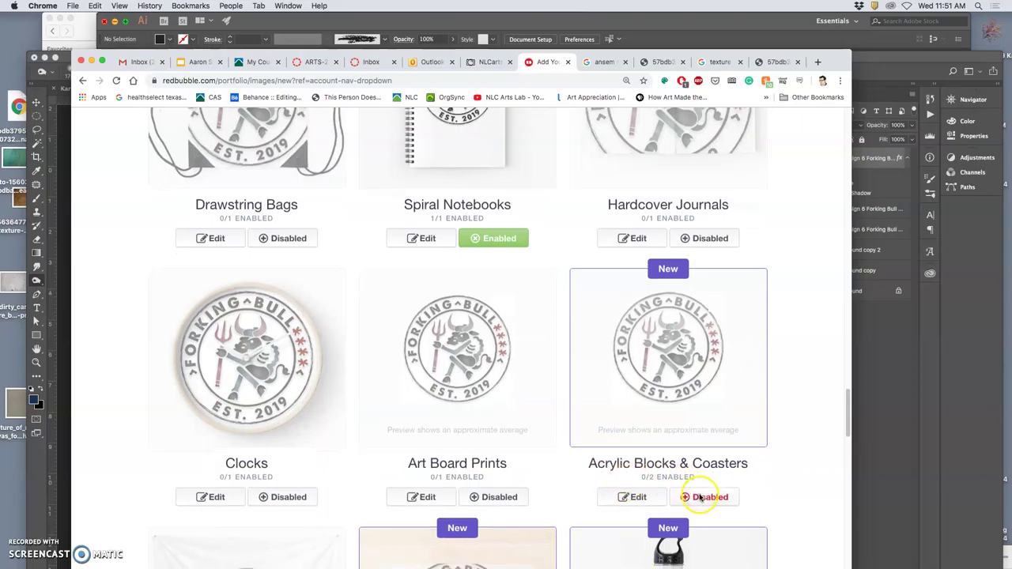
{"action": "scroll", "coordinate": [699, 496], "scroll_direction": "down", "scroll_amount": 1}
{"action": "left_click", "coordinate": [702, 463]}
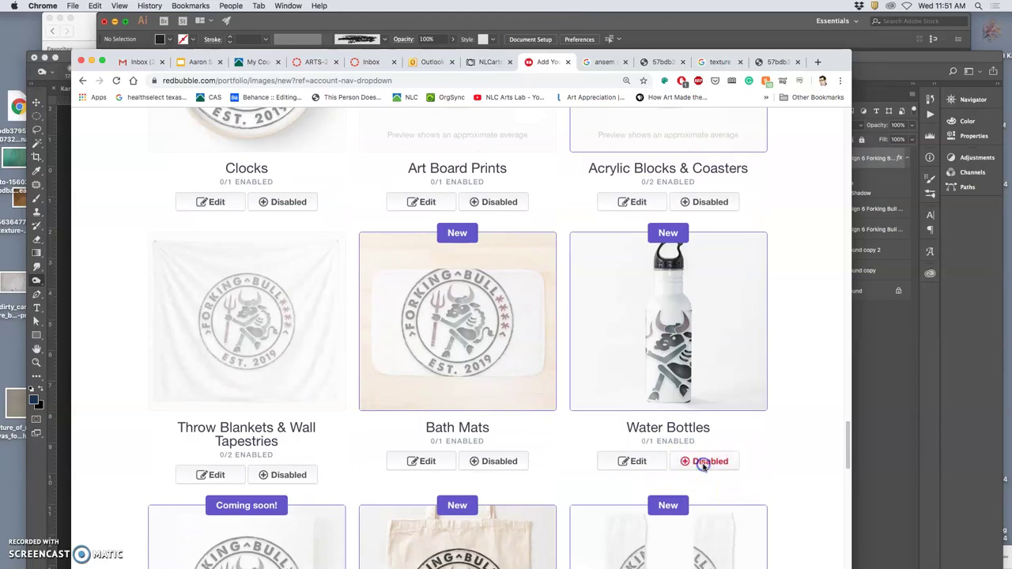
{"action": "left_click", "coordinate": [703, 465]}
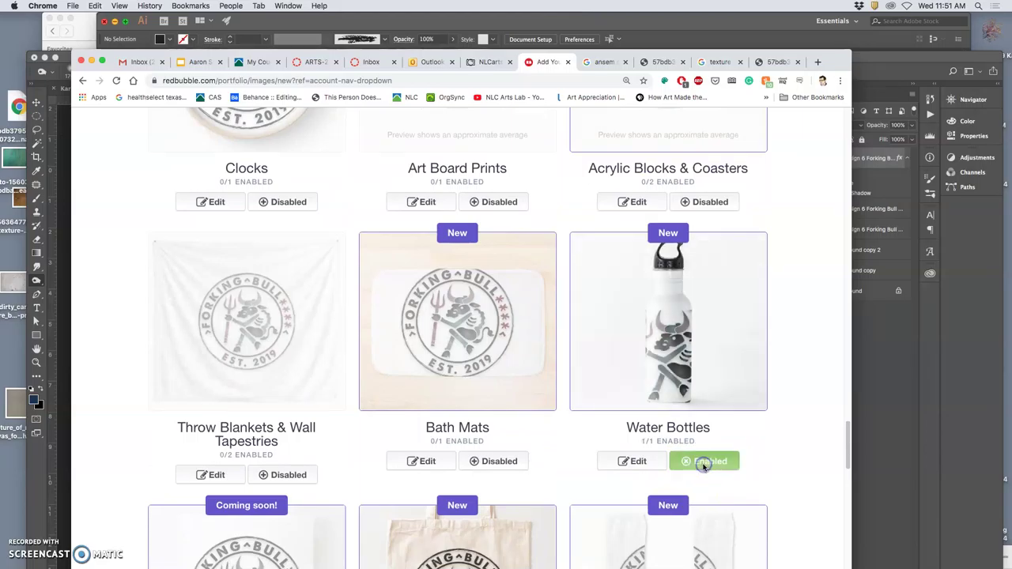
{"action": "left_click", "coordinate": [632, 462]}
Step: Scale the Water Bottles badge to 48%, centre it both ways, and apply the changes
{"action": "scroll", "coordinate": [649, 467], "scroll_direction": "down", "scroll_amount": 1}
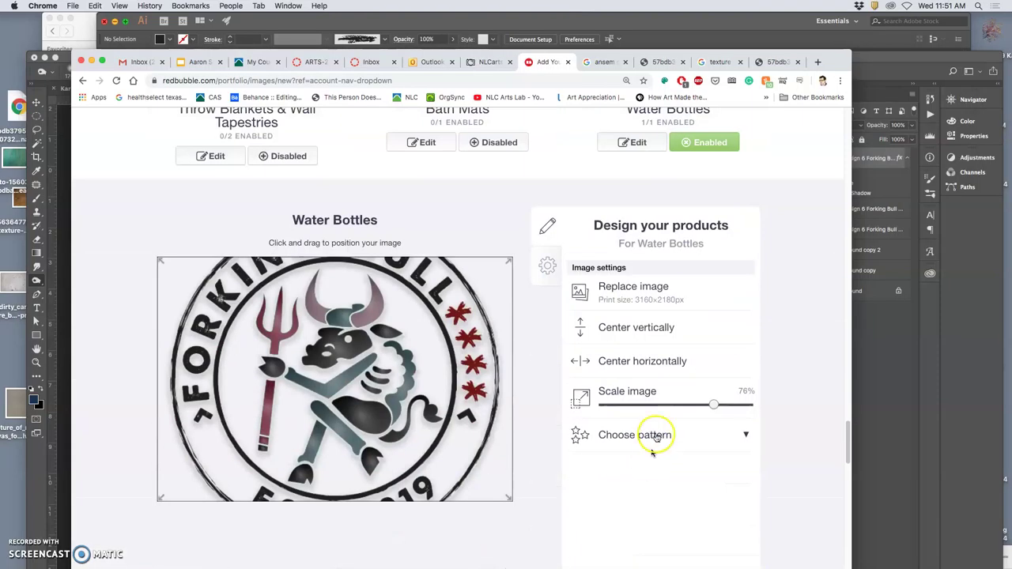
{"action": "left_click_drag", "start_coordinate": [714, 403], "coordinate": [673, 403]}
{"action": "left_click", "coordinate": [633, 329]}
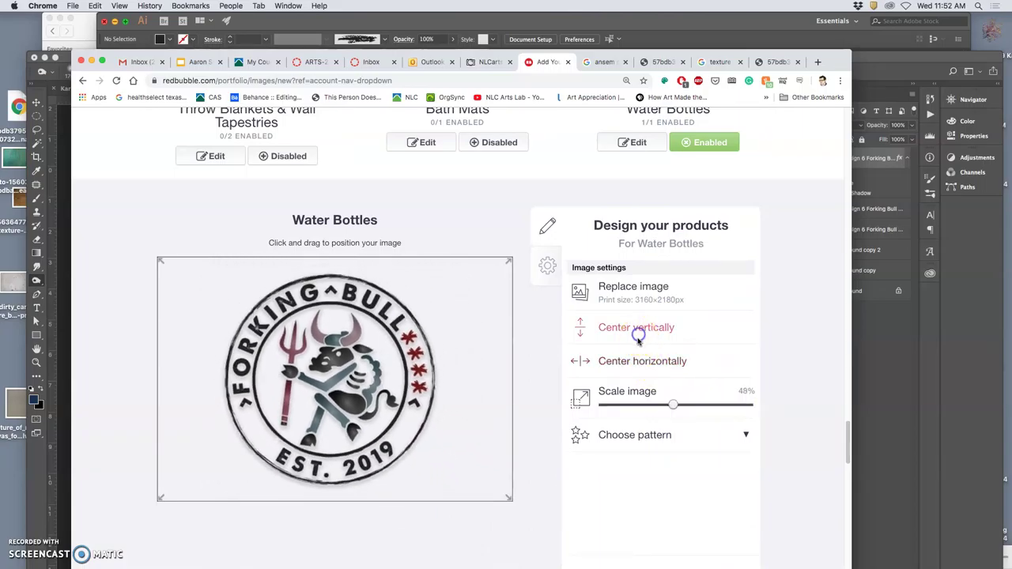
{"action": "left_click", "coordinate": [644, 360]}
{"action": "scroll", "coordinate": [700, 438], "scroll_direction": "down", "scroll_amount": 5}
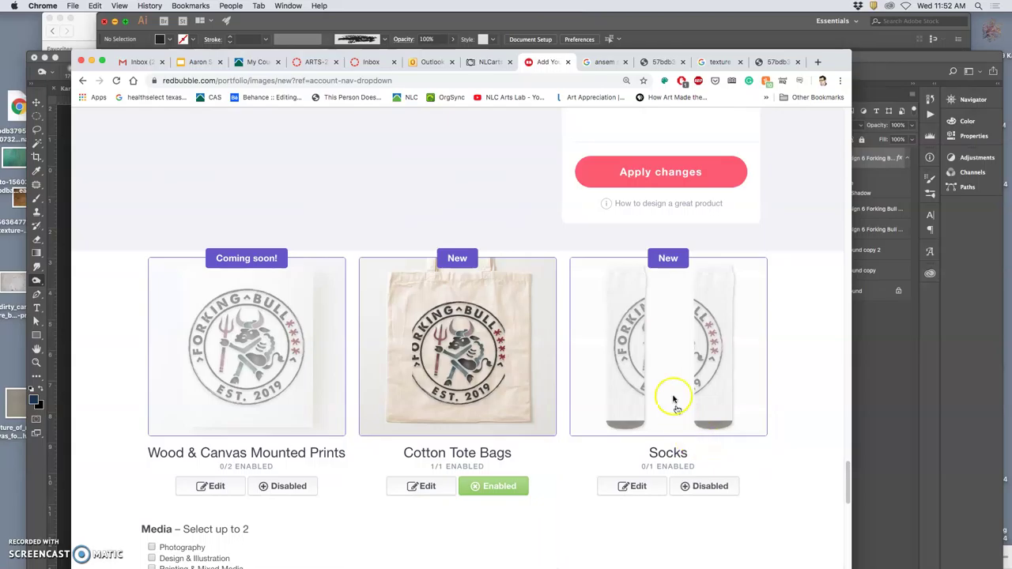
{"action": "scroll", "coordinate": [669, 350], "scroll_direction": "up", "scroll_amount": 3}
{"action": "left_click", "coordinate": [663, 353]}
Step: Open the Cotton Tote Bags design and shrink its badge to about 50%
{"action": "scroll", "coordinate": [662, 350], "scroll_direction": "down", "scroll_amount": 5}
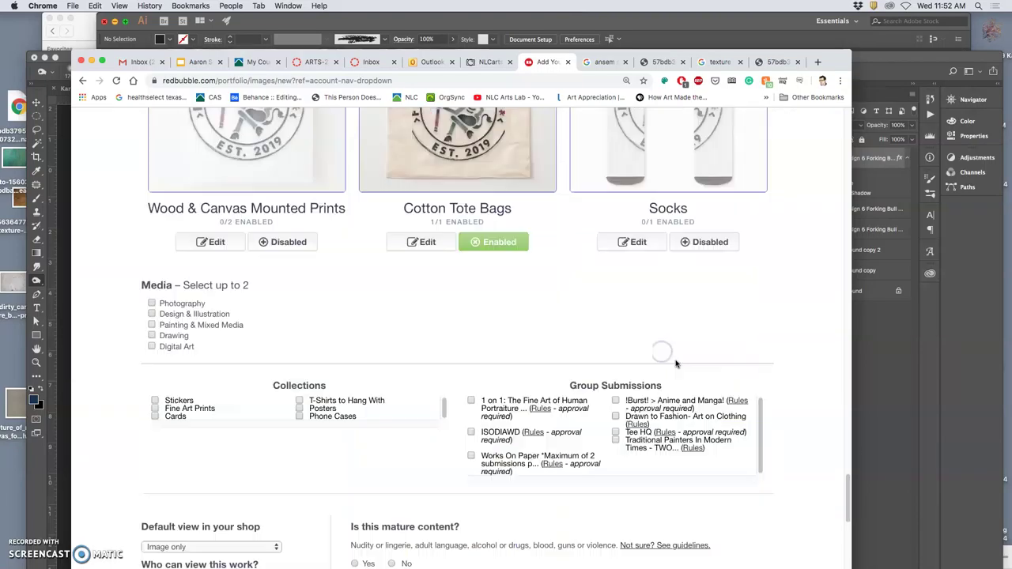
{"action": "scroll", "coordinate": [673, 355], "scroll_direction": "up", "scroll_amount": 4}
{"action": "scroll", "coordinate": [676, 364], "scroll_direction": "up", "scroll_amount": 2}
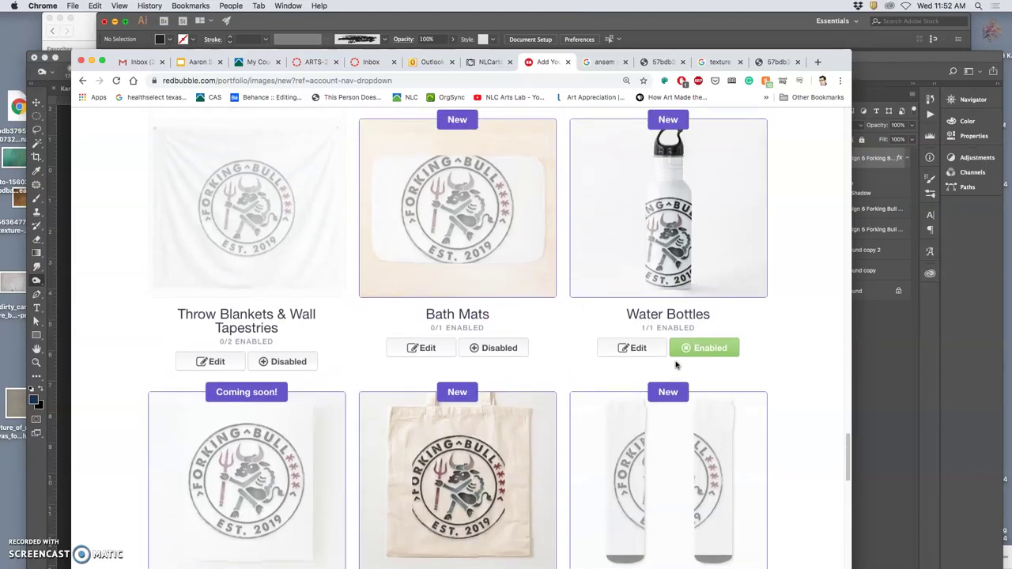
{"action": "scroll", "coordinate": [611, 373], "scroll_direction": "down", "scroll_amount": 3}
{"action": "left_click", "coordinate": [422, 491]}
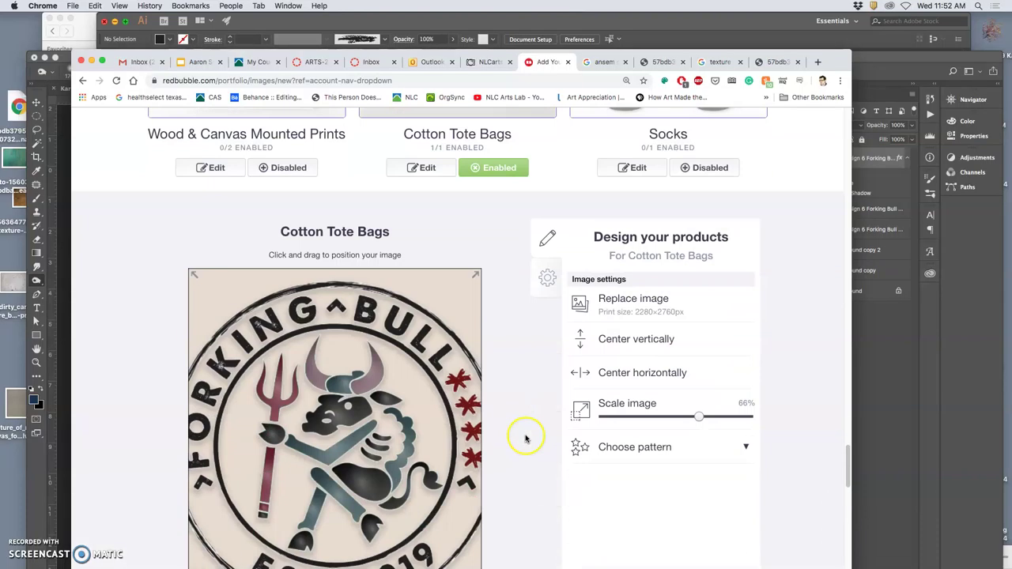
{"action": "left_click_drag", "start_coordinate": [698, 417], "coordinate": [676, 418]}
Step: Set the tote badge to 53%, centre it, raise it slightly, re-centre horizontally and apply
{"action": "scroll", "coordinate": [603, 410], "scroll_direction": "up", "scroll_amount": 3}
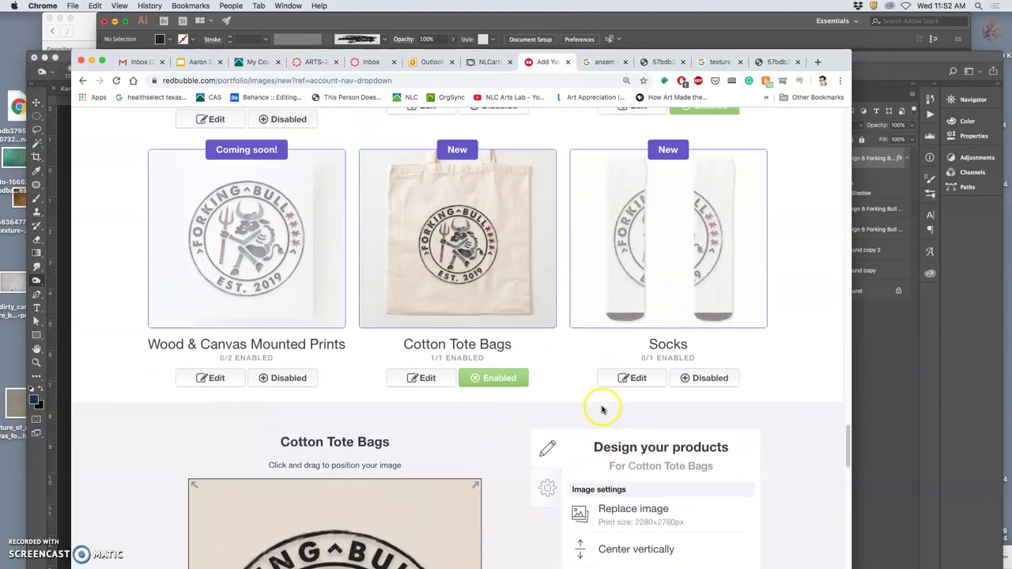
{"action": "scroll", "coordinate": [609, 411], "scroll_direction": "down", "scroll_amount": 5}
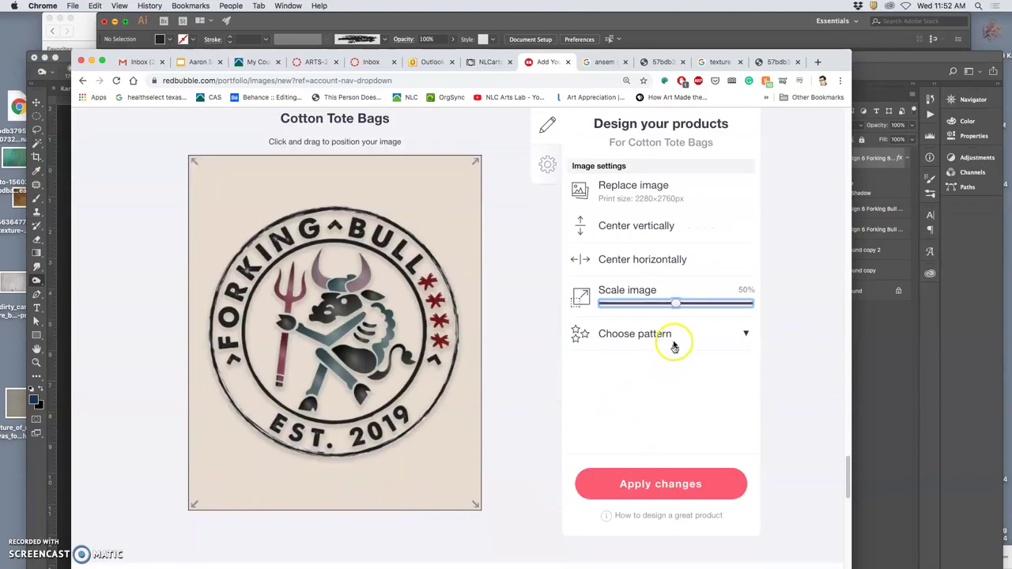
{"action": "left_click_drag", "start_coordinate": [676, 303], "coordinate": [681, 304]}
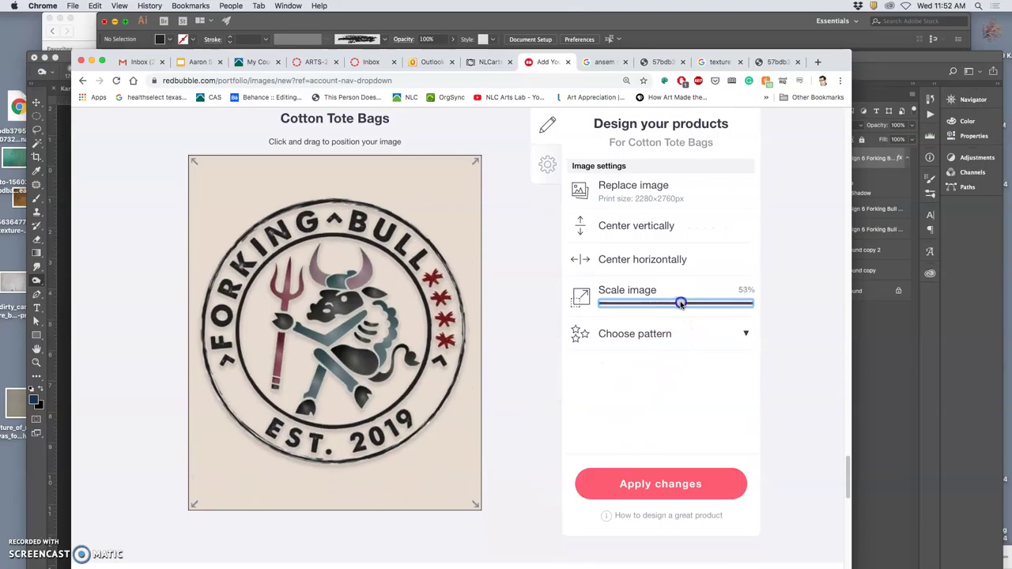
{"action": "left_click", "coordinate": [607, 226]}
{"action": "left_click", "coordinate": [627, 264]}
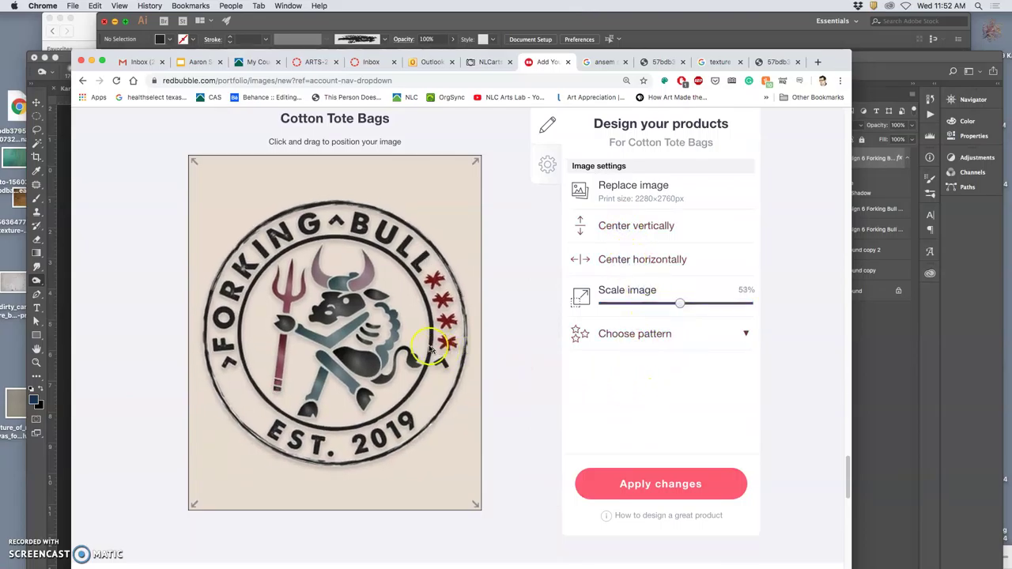
{"action": "left_click_drag", "start_coordinate": [356, 318], "coordinate": [348, 281]}
{"action": "left_click", "coordinate": [621, 260]}
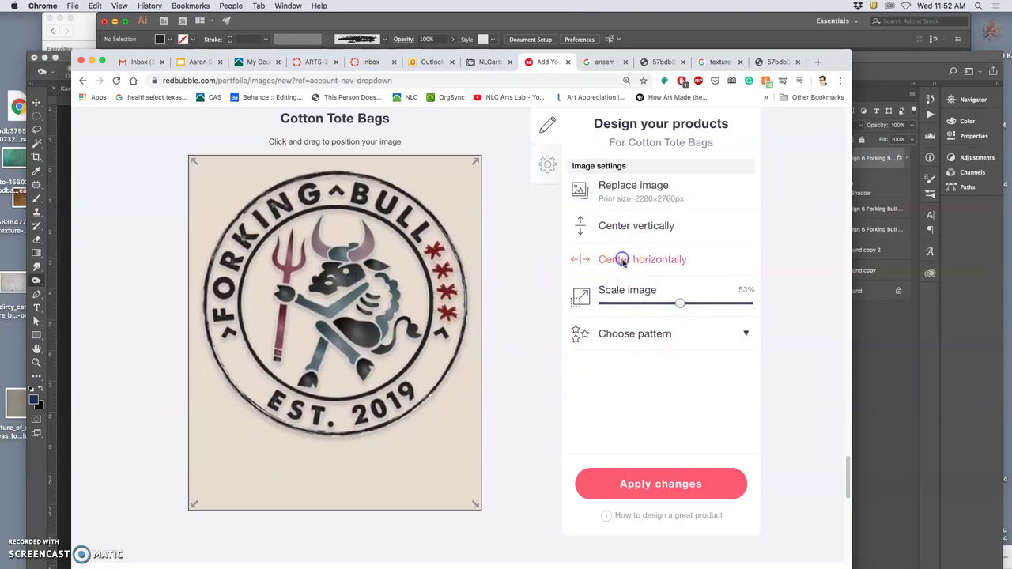
{"action": "left_click", "coordinate": [650, 481]}
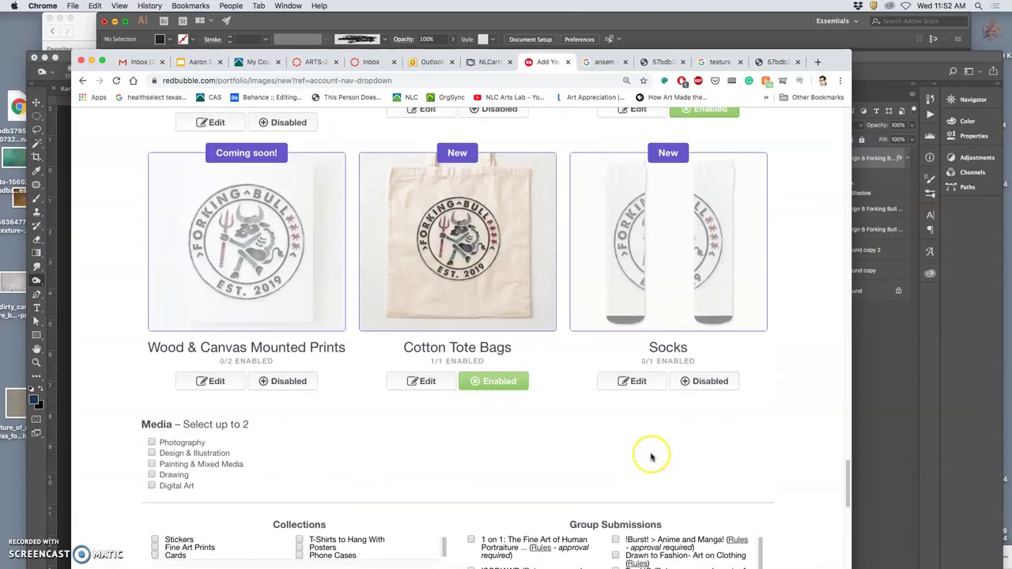
Step: Add Digital Art as a medium and tick the T-Shirts to Hang With collection
{"action": "scroll", "coordinate": [652, 458], "scroll_direction": "up", "scroll_amount": 3}
{"action": "scroll", "coordinate": [652, 457], "scroll_direction": "up", "scroll_amount": 4}
{"action": "scroll", "coordinate": [652, 457], "scroll_direction": "down", "scroll_amount": 12}
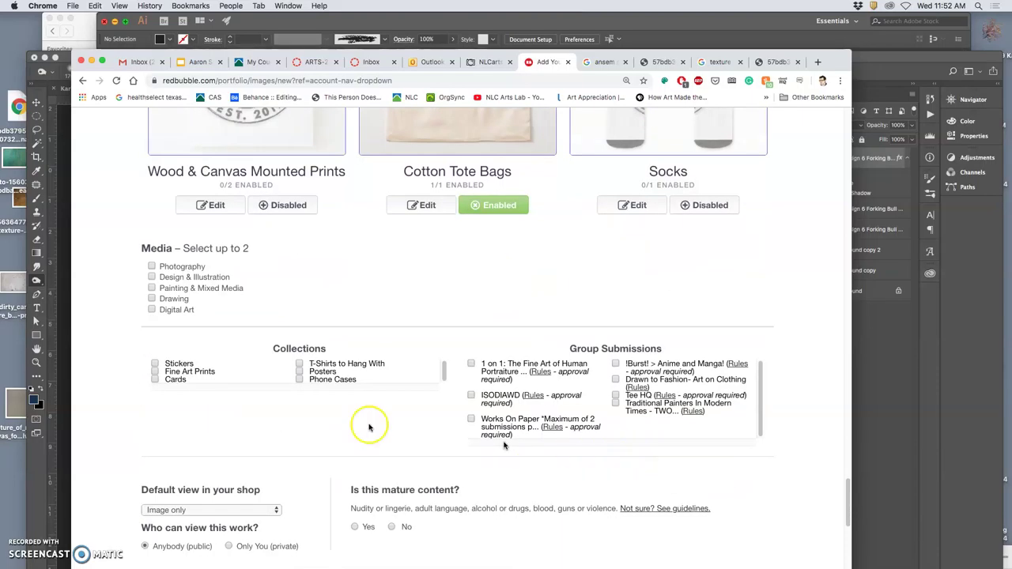
{"action": "left_click", "coordinate": [152, 310]}
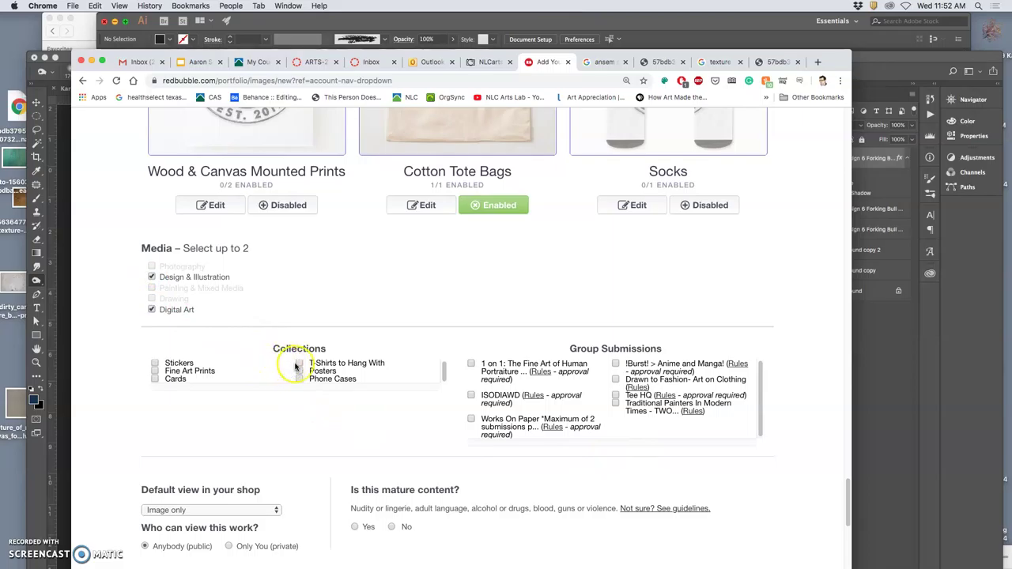
{"action": "left_click", "coordinate": [299, 364]}
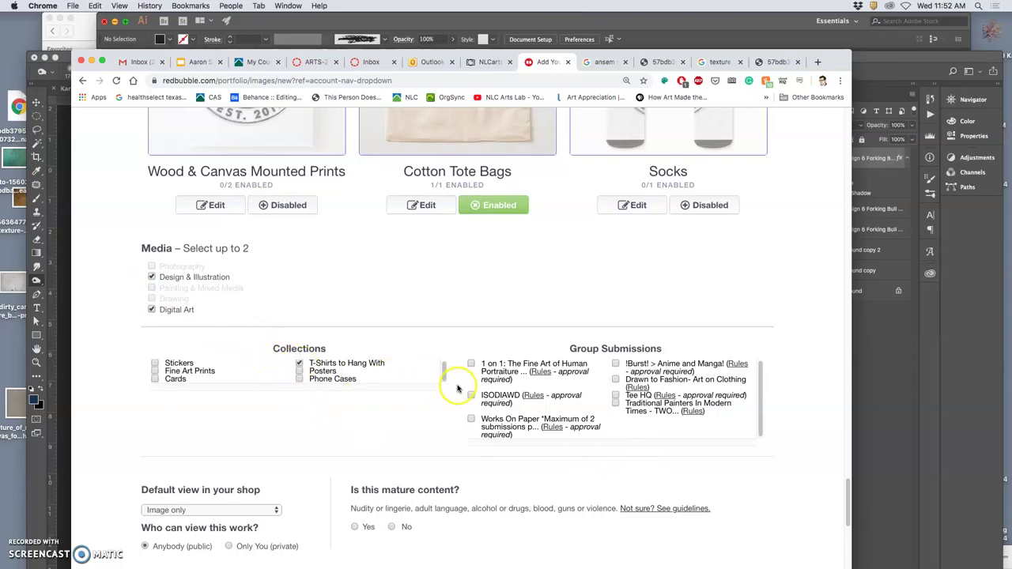
{"action": "scroll", "coordinate": [441, 387], "scroll_direction": "up", "scroll_amount": 20}
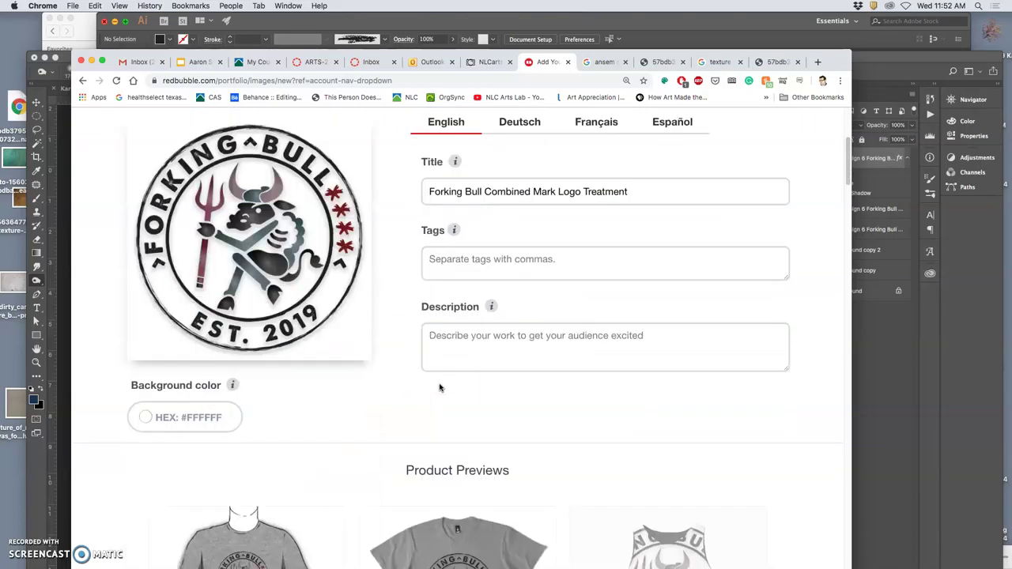
Step: Open the Standard Print Clothing design settings for the Forking Bull work
{"action": "scroll", "coordinate": [441, 387], "scroll_direction": "down", "scroll_amount": 3}
{"action": "scroll", "coordinate": [440, 386], "scroll_direction": "down", "scroll_amount": 2}
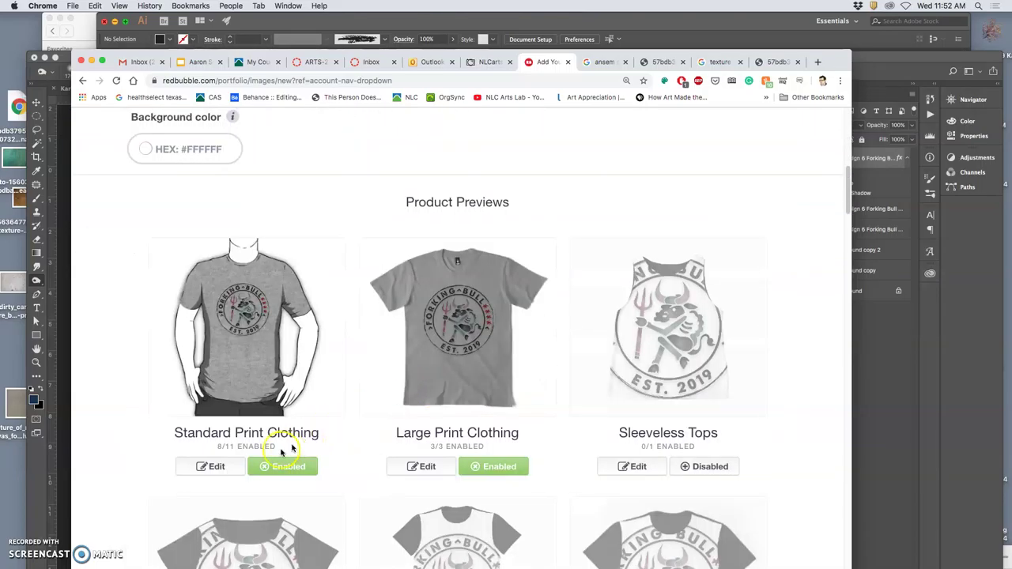
{"action": "scroll", "coordinate": [385, 400], "scroll_direction": "down", "scroll_amount": 15}
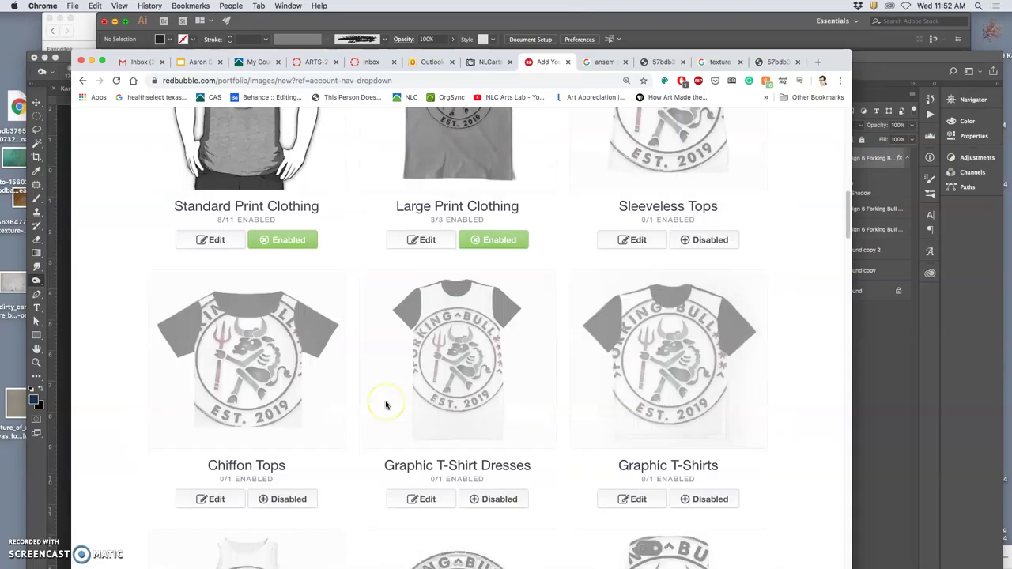
{"action": "scroll", "coordinate": [385, 405], "scroll_direction": "down", "scroll_amount": 17}
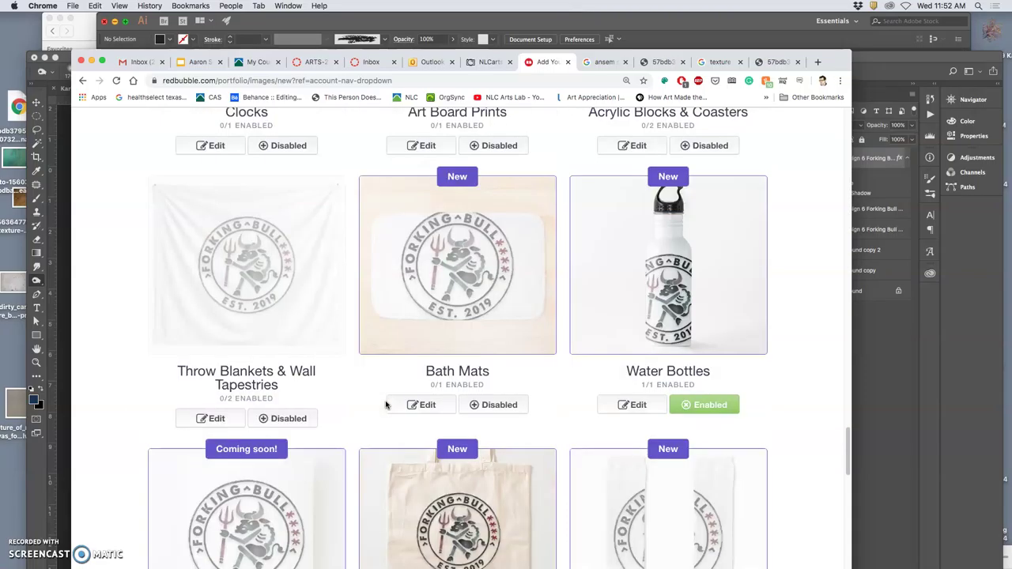
{"action": "left_click", "coordinate": [314, 409]}
{"action": "scroll", "coordinate": [309, 396], "scroll_direction": "up", "scroll_amount": 20}
{"action": "scroll", "coordinate": [290, 380], "scroll_direction": "down", "scroll_amount": 10}
{"action": "left_click", "coordinate": [217, 461]}
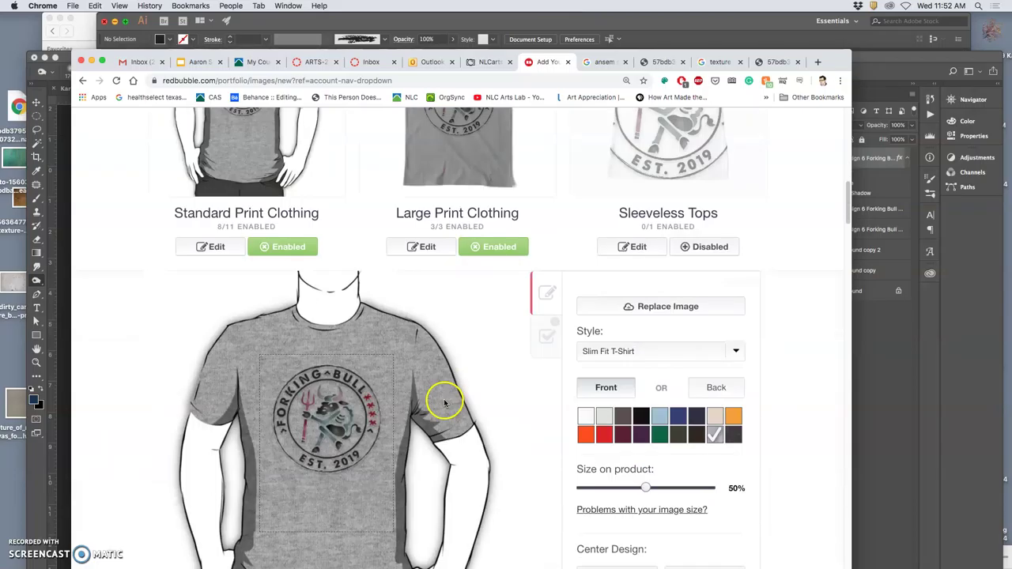
Step: Try cream, grey heather and light grey shirts, then settle on dark heather grey
{"action": "left_click", "coordinate": [714, 415]}
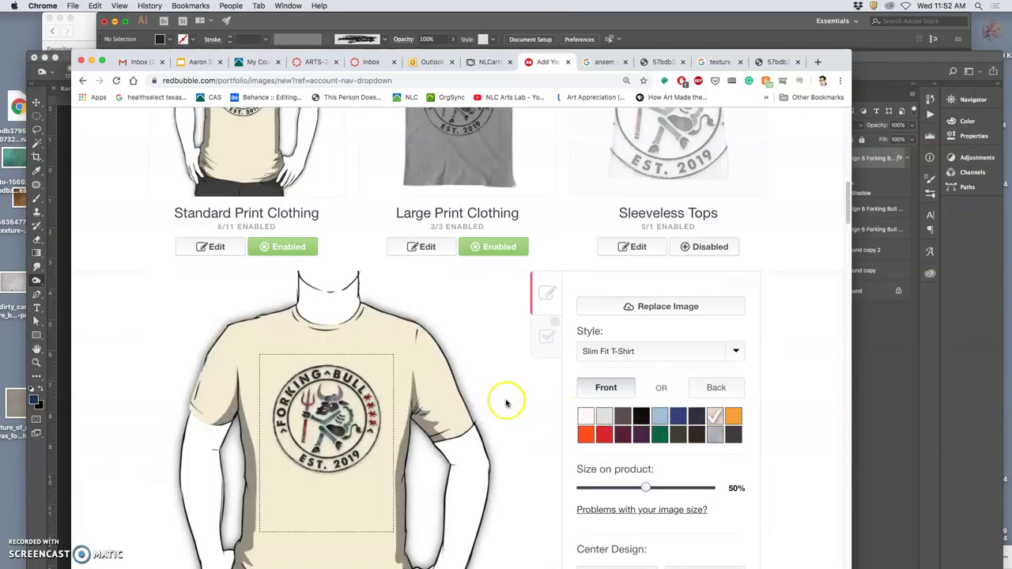
{"action": "scroll", "coordinate": [506, 402], "scroll_direction": "up", "scroll_amount": 2}
{"action": "scroll", "coordinate": [505, 404], "scroll_direction": "down", "scroll_amount": 2}
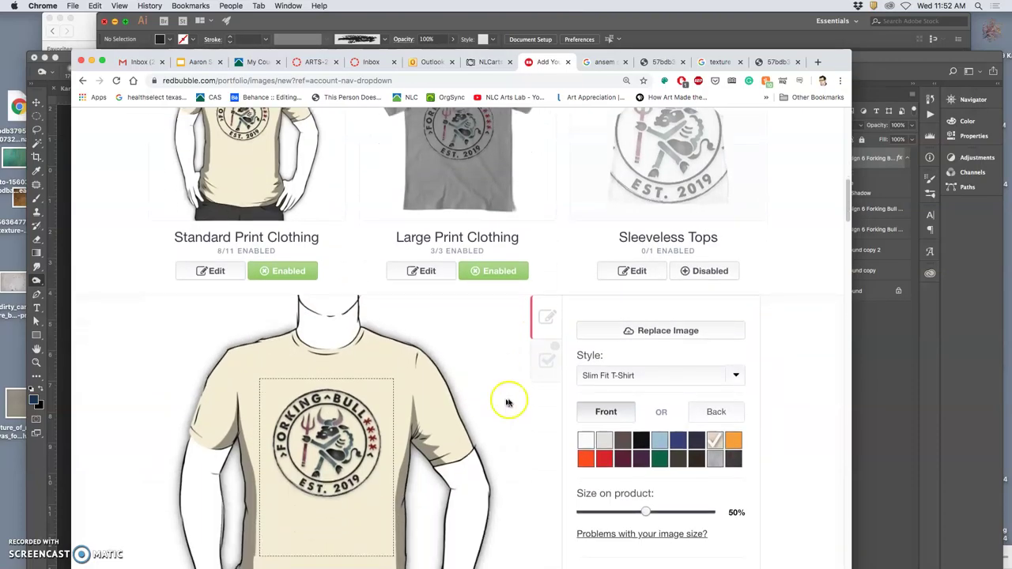
{"action": "left_click", "coordinate": [716, 459]}
{"action": "left_click", "coordinate": [605, 442]}
{"action": "scroll", "coordinate": [522, 411], "scroll_direction": "up", "scroll_amount": 2}
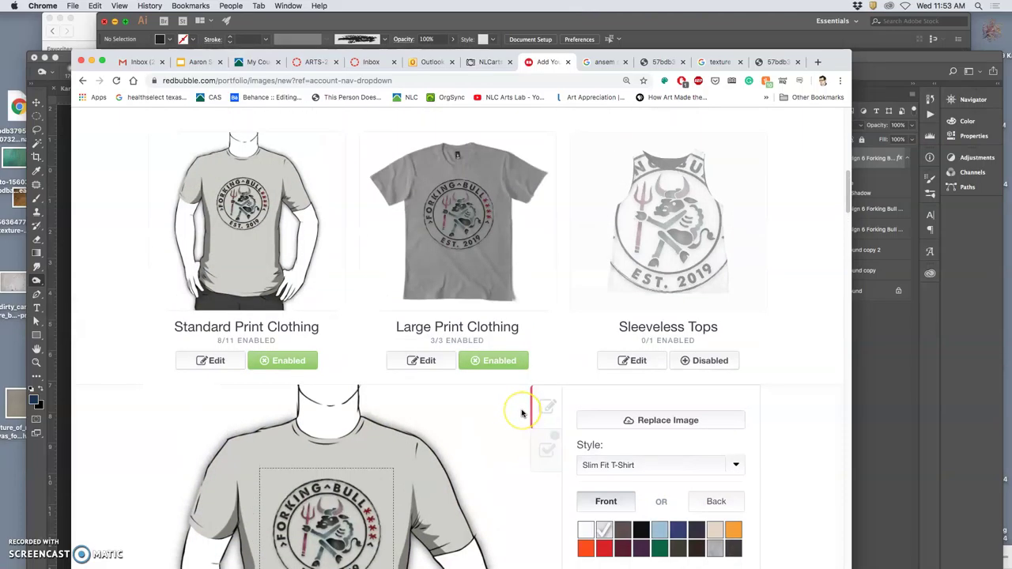
{"action": "scroll", "coordinate": [522, 413], "scroll_direction": "down", "scroll_amount": 2}
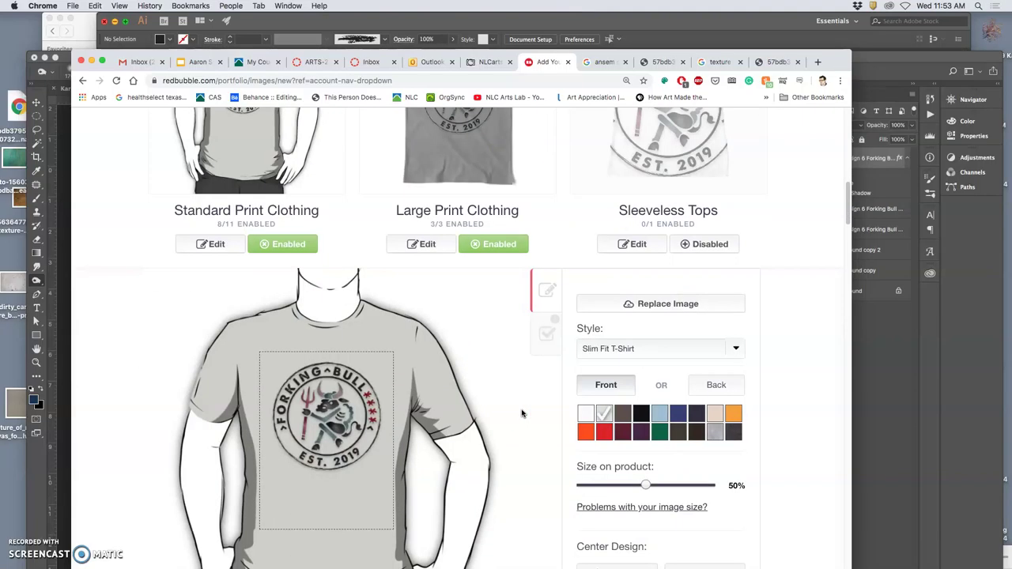
{"action": "scroll", "coordinate": [522, 413], "scroll_direction": "down", "scroll_amount": 2}
{"action": "left_click", "coordinate": [715, 344]}
{"action": "scroll", "coordinate": [681, 388], "scroll_direction": "down", "scroll_amount": 7}
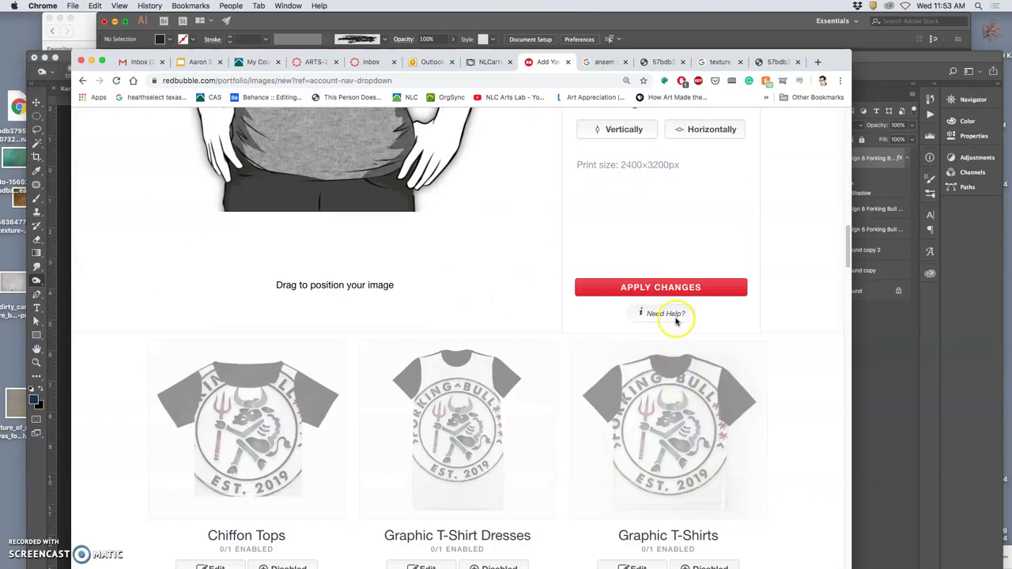
{"action": "scroll", "coordinate": [599, 355], "scroll_direction": "down", "scroll_amount": 20}
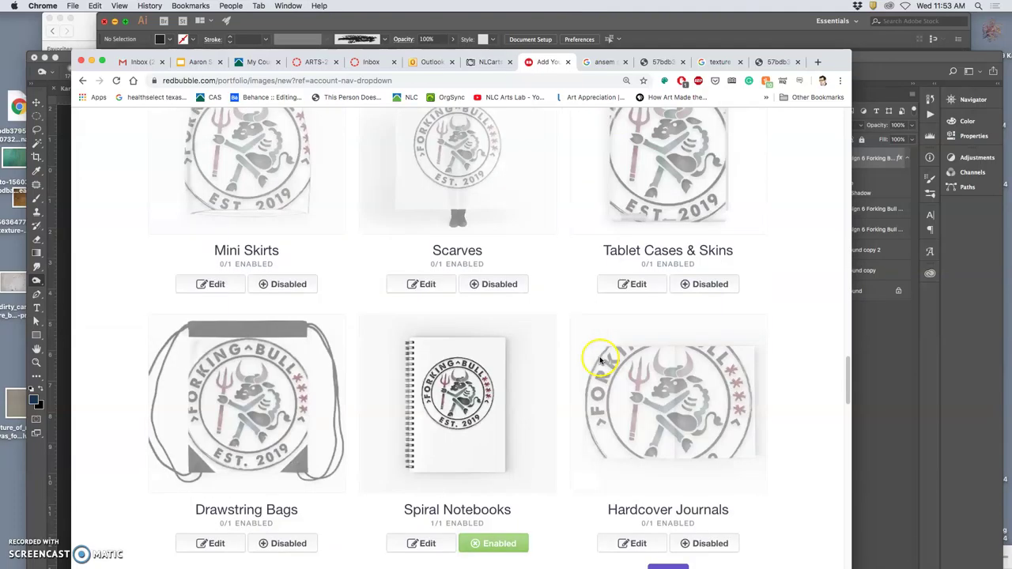
{"action": "scroll", "coordinate": [600, 361], "scroll_direction": "down", "scroll_amount": 10}
Step: Mark the work as not mature, confirm the selling rights, and save the work
{"action": "scroll", "coordinate": [599, 361], "scroll_direction": "up", "scroll_amount": 9}
{"action": "scroll", "coordinate": [594, 362], "scroll_direction": "down", "scroll_amount": 1}
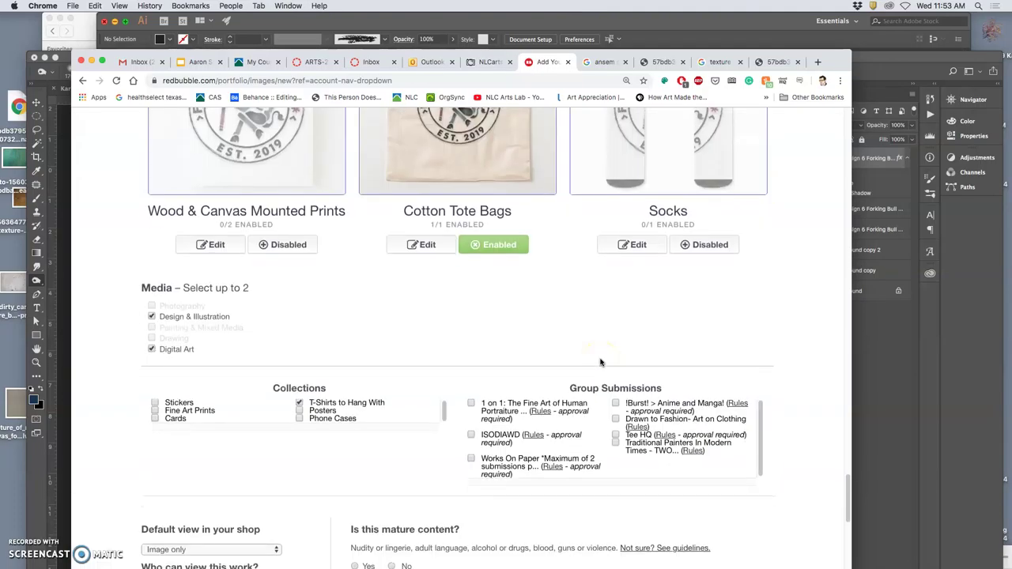
{"action": "scroll", "coordinate": [459, 372], "scroll_direction": "down", "scroll_amount": 2}
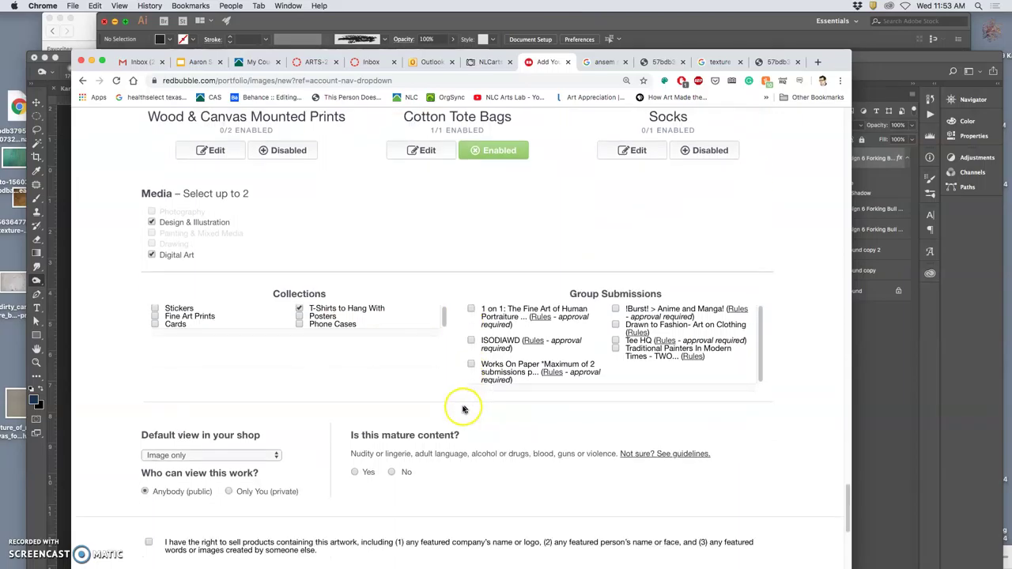
{"action": "left_click", "coordinate": [391, 472]}
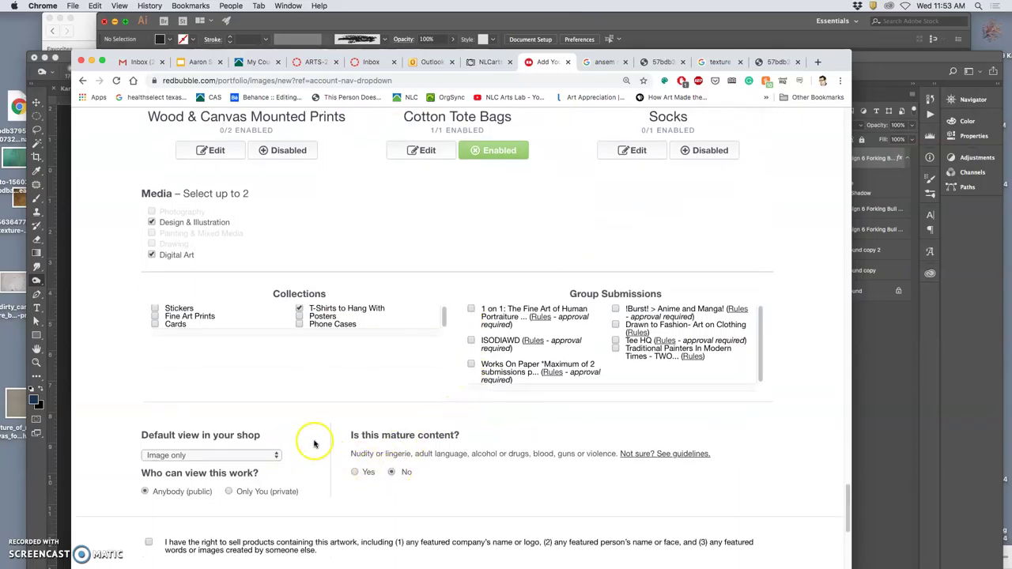
{"action": "scroll", "coordinate": [300, 447], "scroll_direction": "down", "scroll_amount": 2}
{"action": "left_click", "coordinate": [148, 479]}
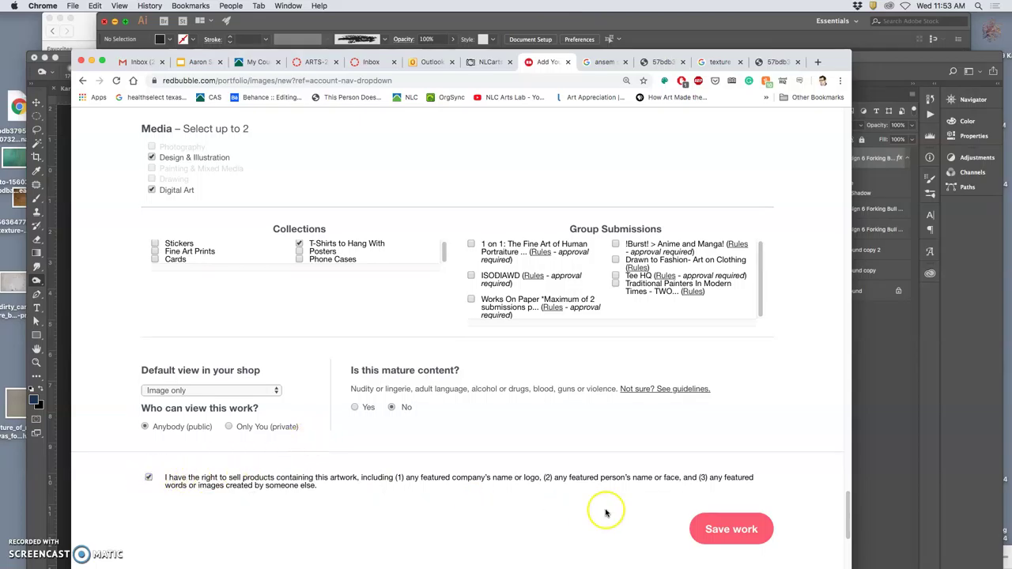
{"action": "left_click", "coordinate": [716, 529]}
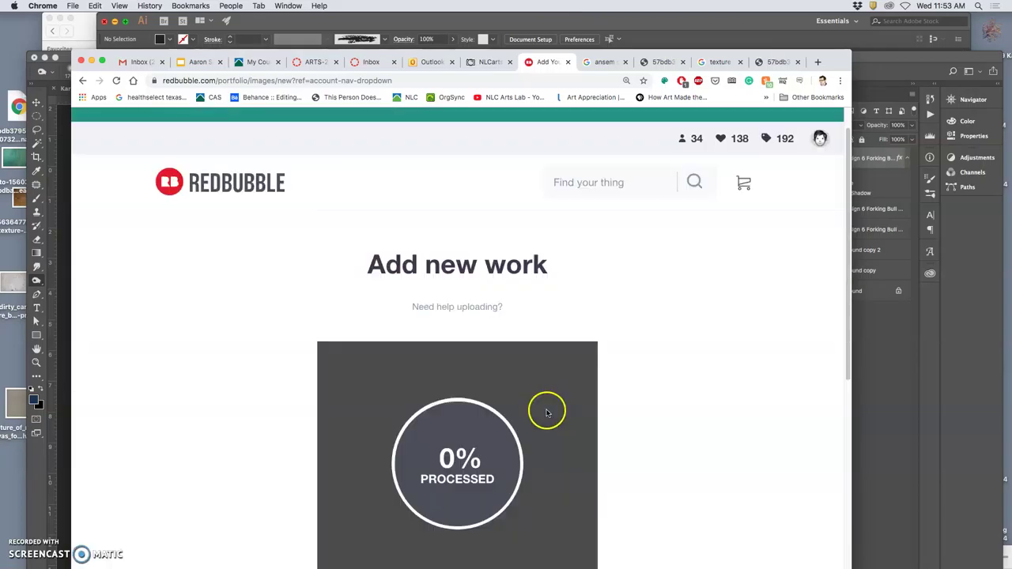
Step: Move the browser aside and bring the Photoshop document to the front
{"action": "mouse_move", "coordinate": [820, 138]}
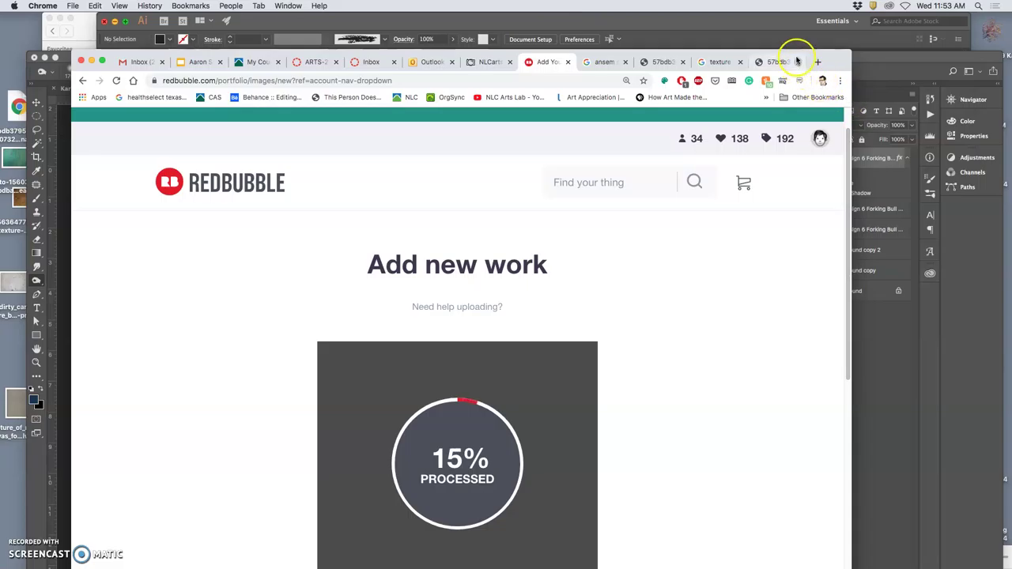
{"action": "left_click_drag", "start_coordinate": [832, 52], "coordinate": [859, 334]}
{"action": "left_click", "coordinate": [745, 244]}
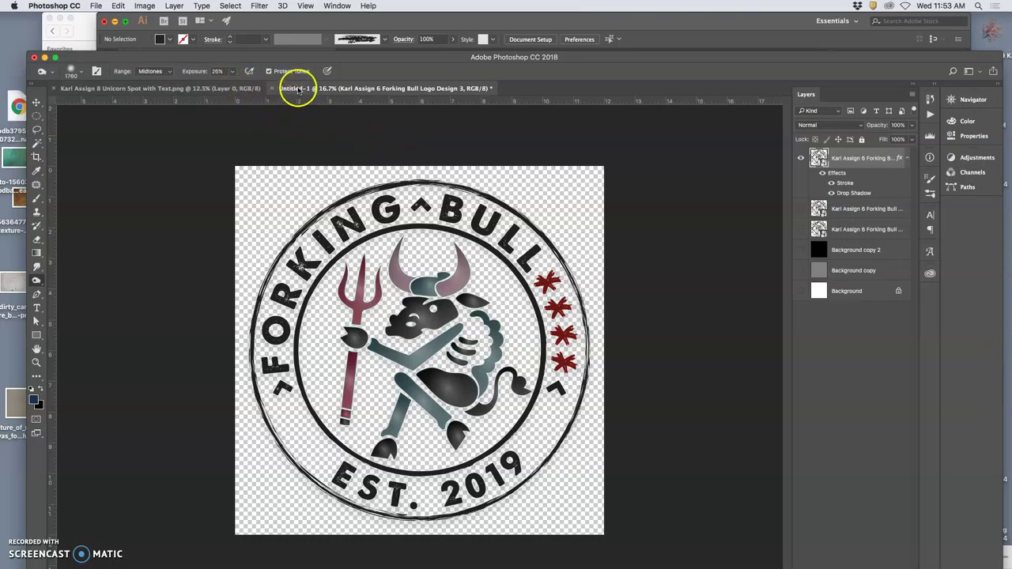
Step: Save the badge as a new PSD named 'Assignment 8 Forking Bull Poster with Text' on the Desktop
{"action": "left_click", "coordinate": [96, 6]}
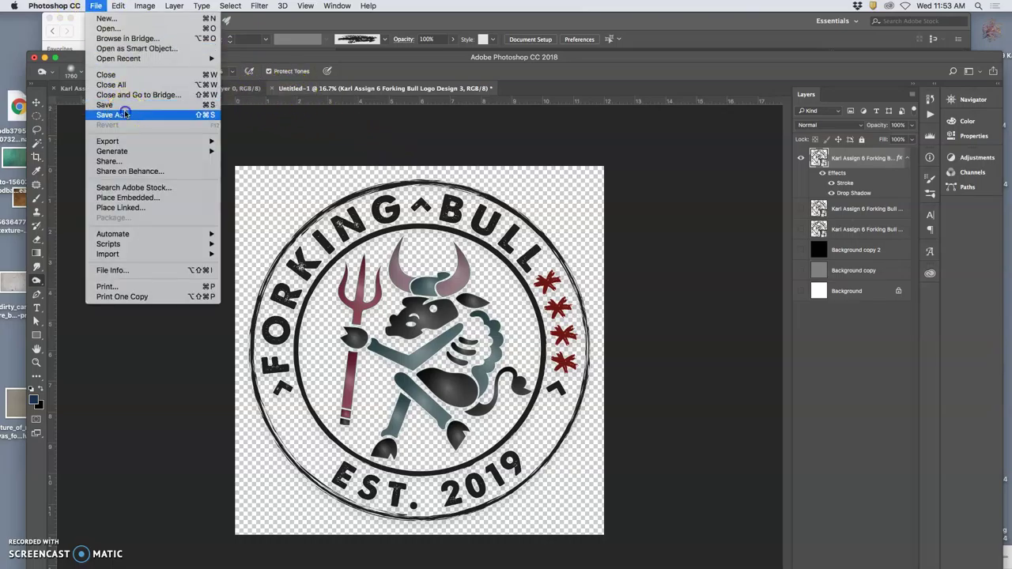
{"action": "left_click", "coordinate": [135, 106]}
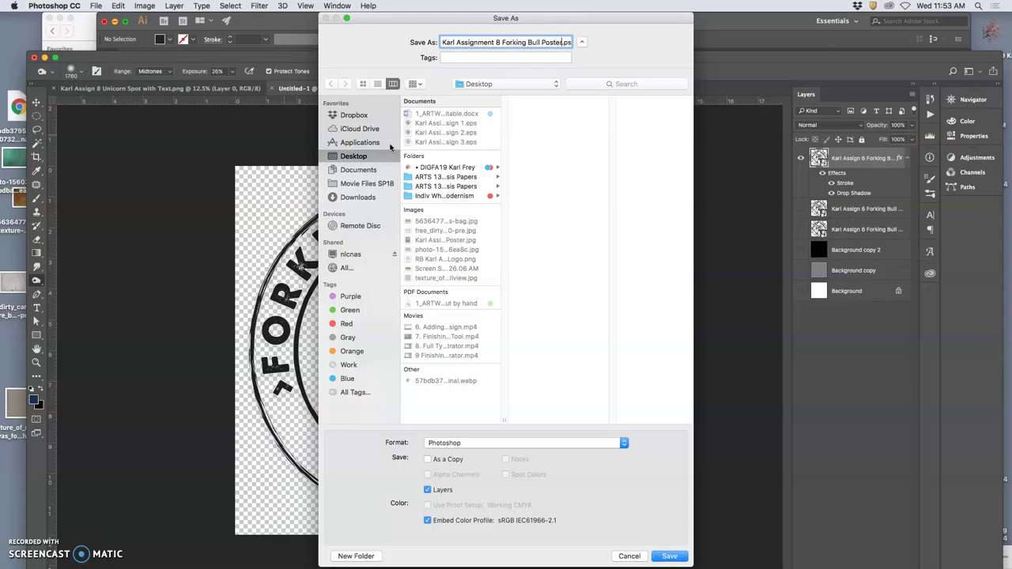
{"action": "type", "text": "r with Text"}
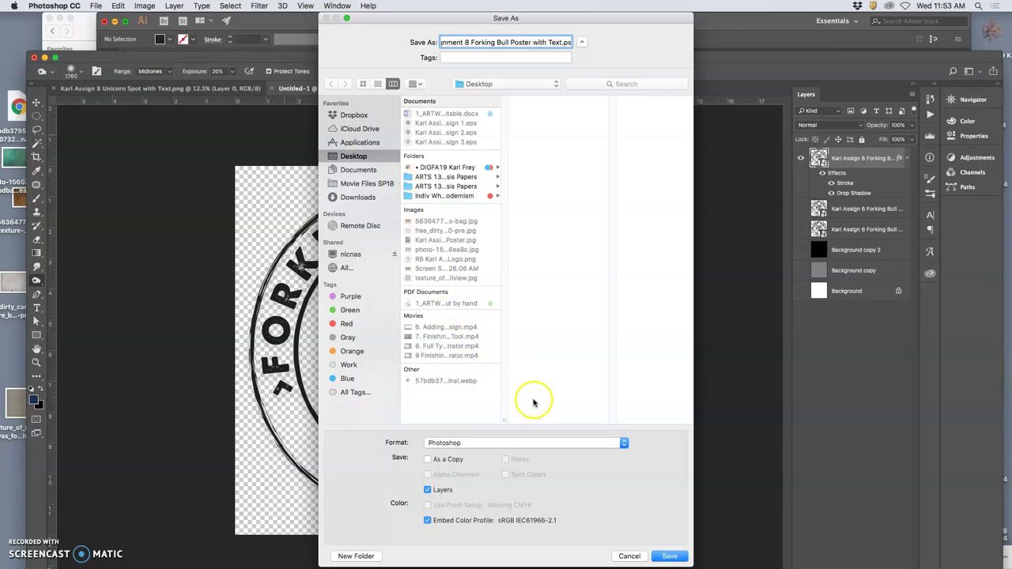
{"action": "left_click", "coordinate": [677, 558]}
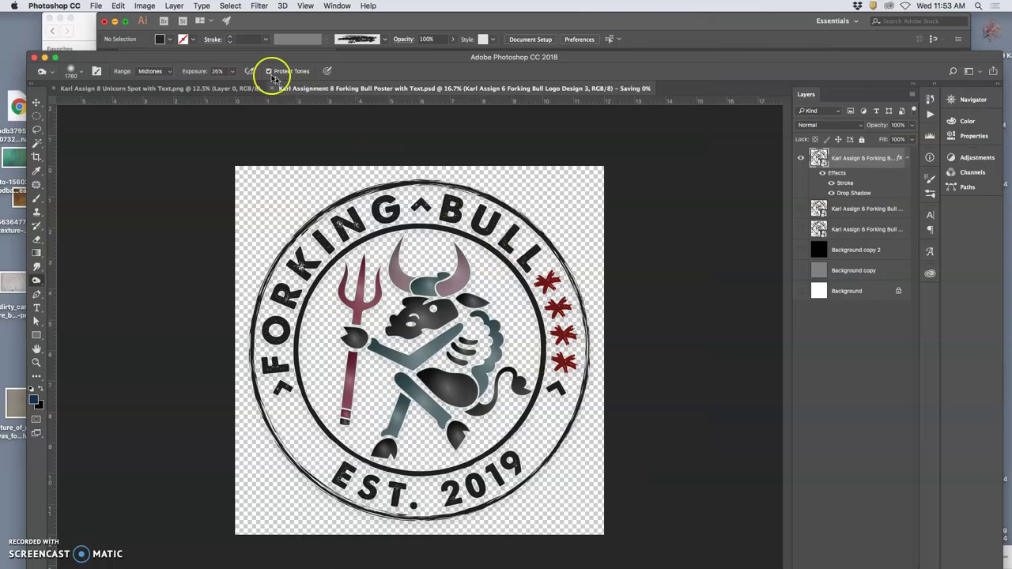
Step: Set the canvas size to width 16 and height 20 inches with a centre anchor
{"action": "left_click", "coordinate": [145, 6]}
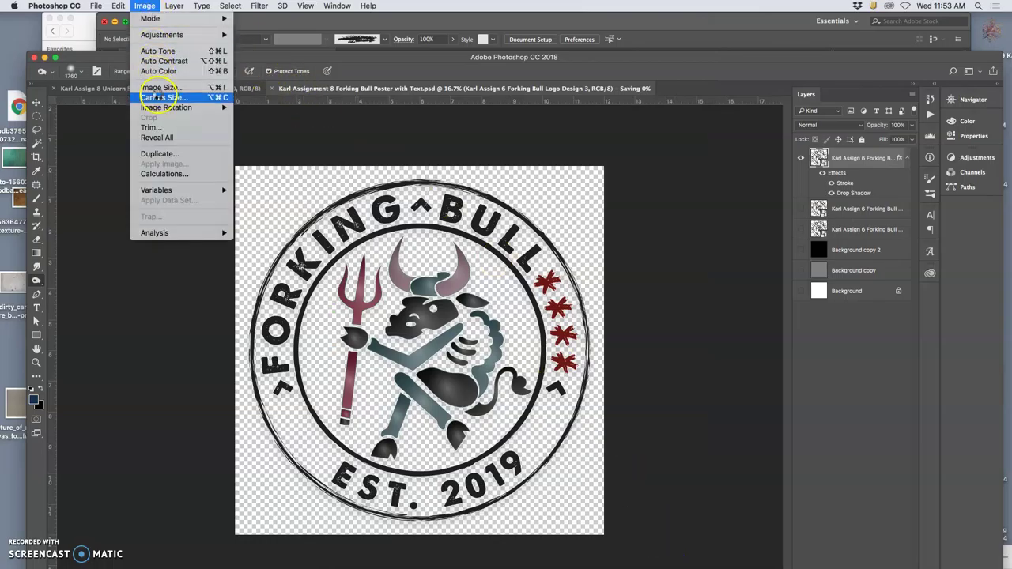
{"action": "left_click", "coordinate": [157, 97]}
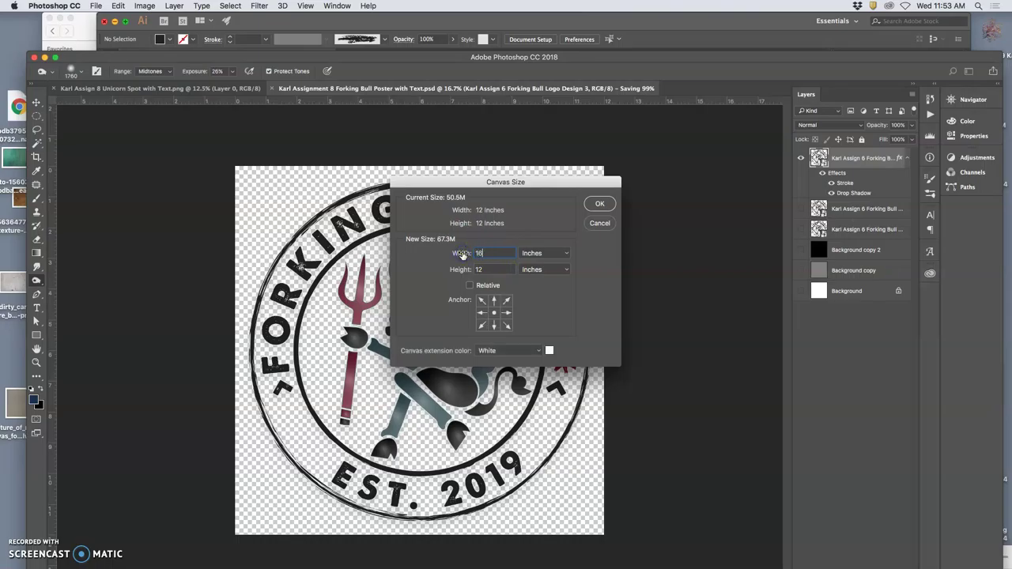
{"action": "type", "text": "16"}
{"action": "left_click", "coordinate": [468, 270]}
{"action": "type", "text": "20"}
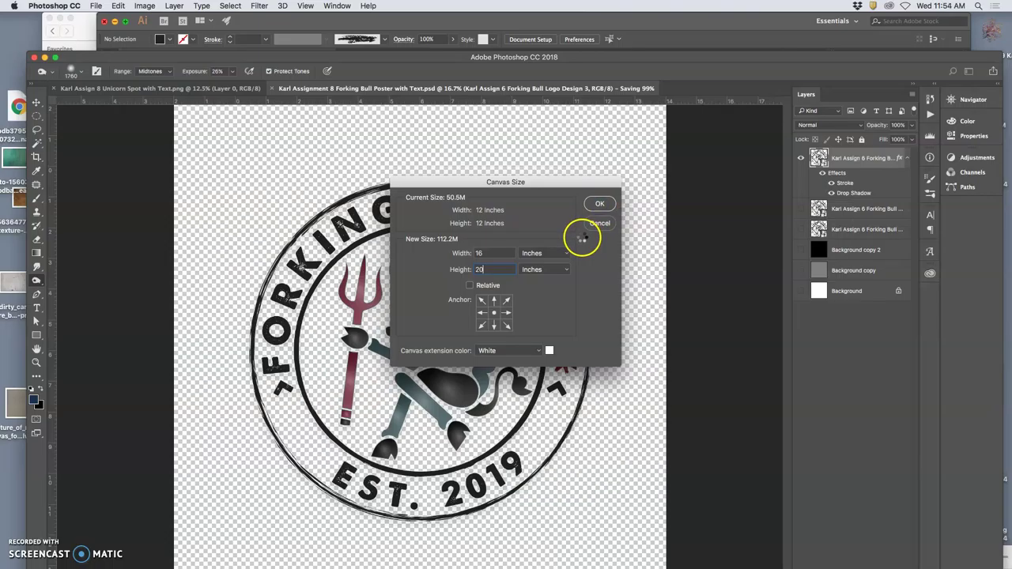
{"action": "key", "text": "Return"}
{"action": "key", "text": "super+minus"}
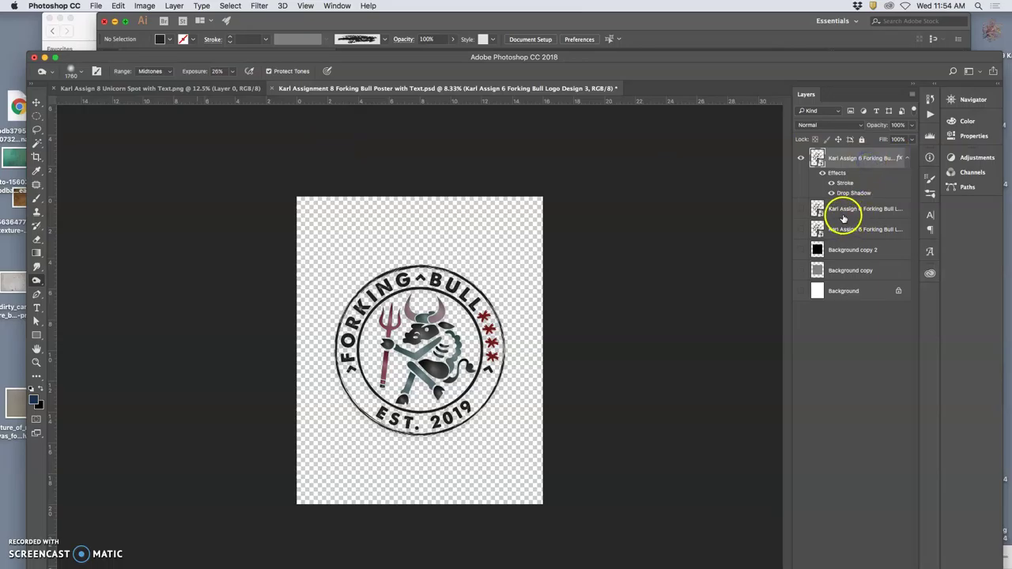
Step: Make the third logo layer visible, then scale both logo layers to 123% and raise them
{"action": "left_click", "coordinate": [801, 230]}
{"action": "left_click", "coordinate": [854, 227], "text": "shift"}
{"action": "left_click", "coordinate": [37, 103]}
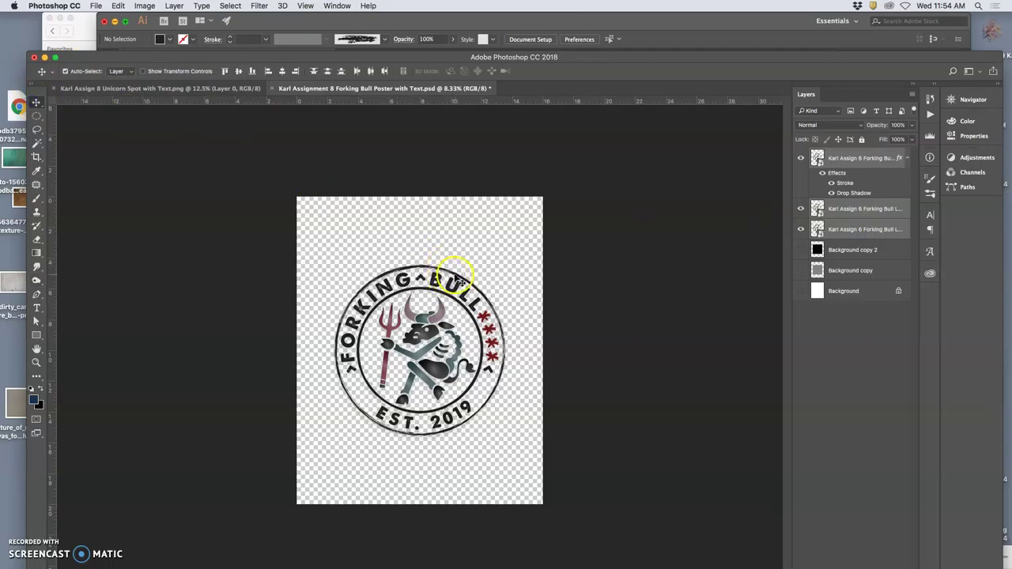
{"action": "key", "text": "super+t"}
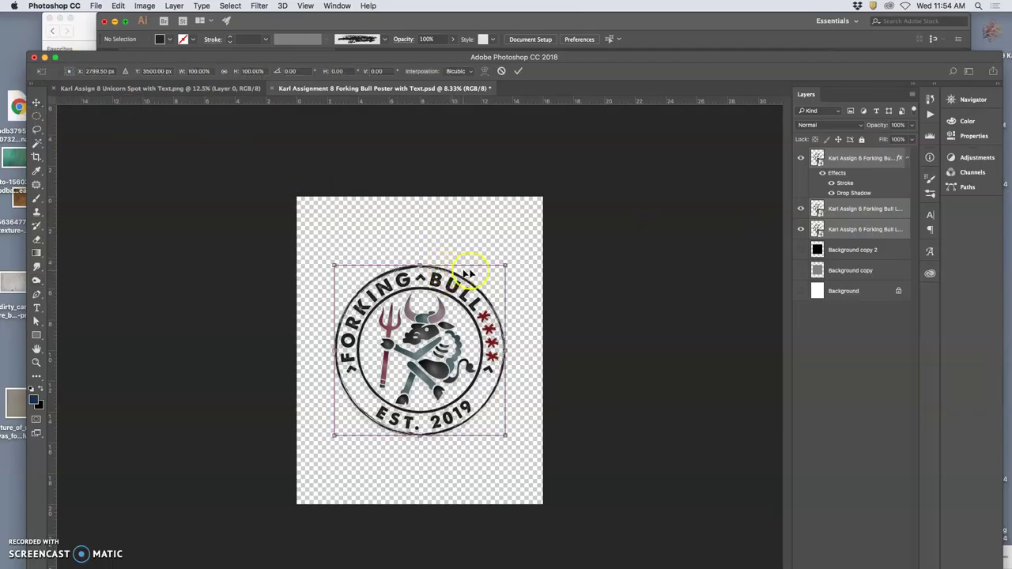
{"action": "left_click_drag", "start_coordinate": [506, 264], "coordinate": [524, 246]}
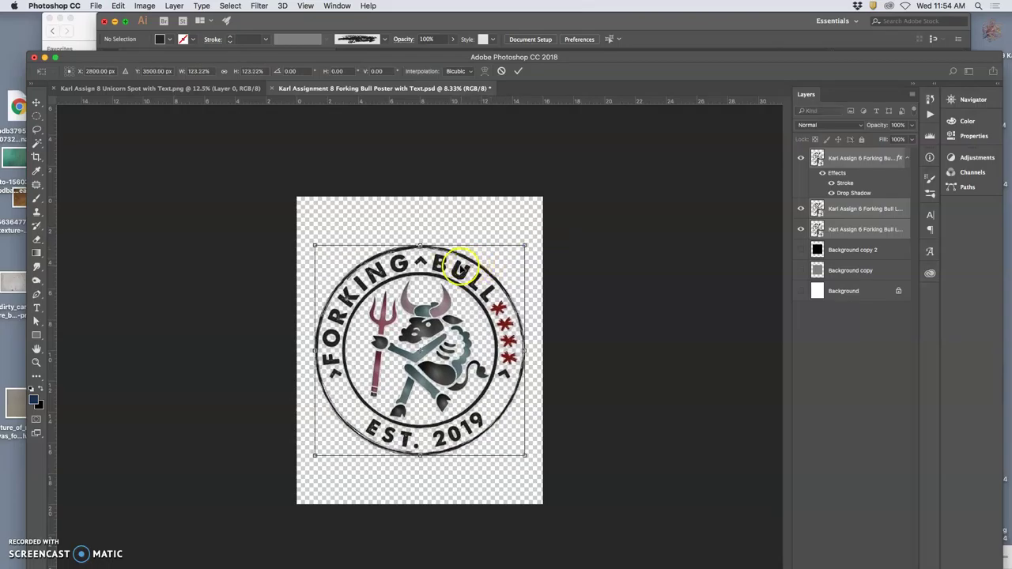
{"action": "left_click_drag", "start_coordinate": [458, 269], "coordinate": [457, 250]}
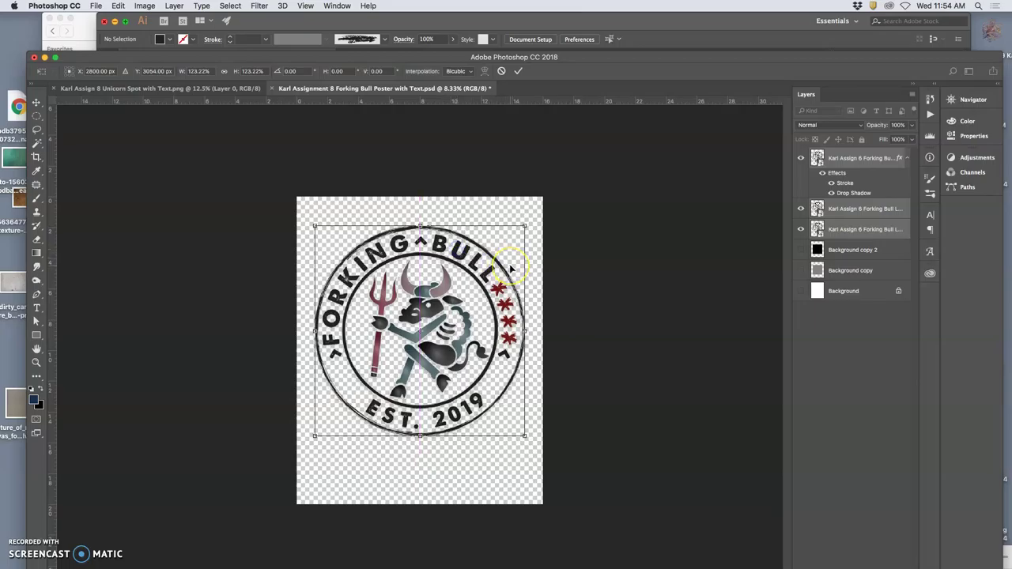